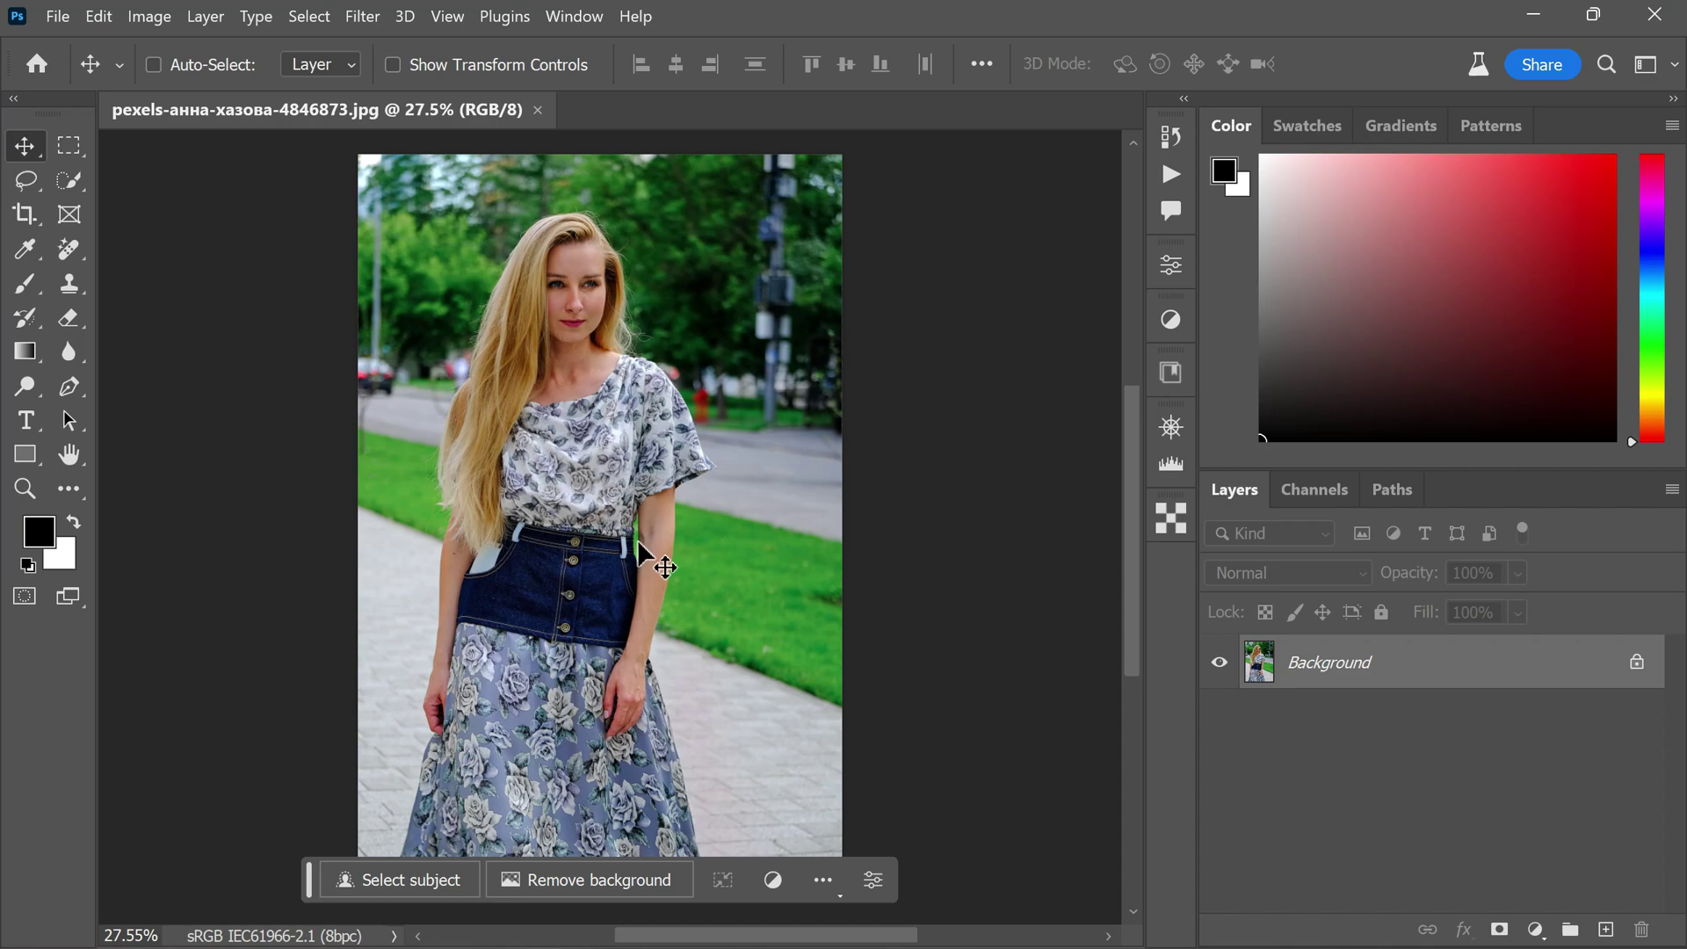
scroll(639, 544, "down", 1)
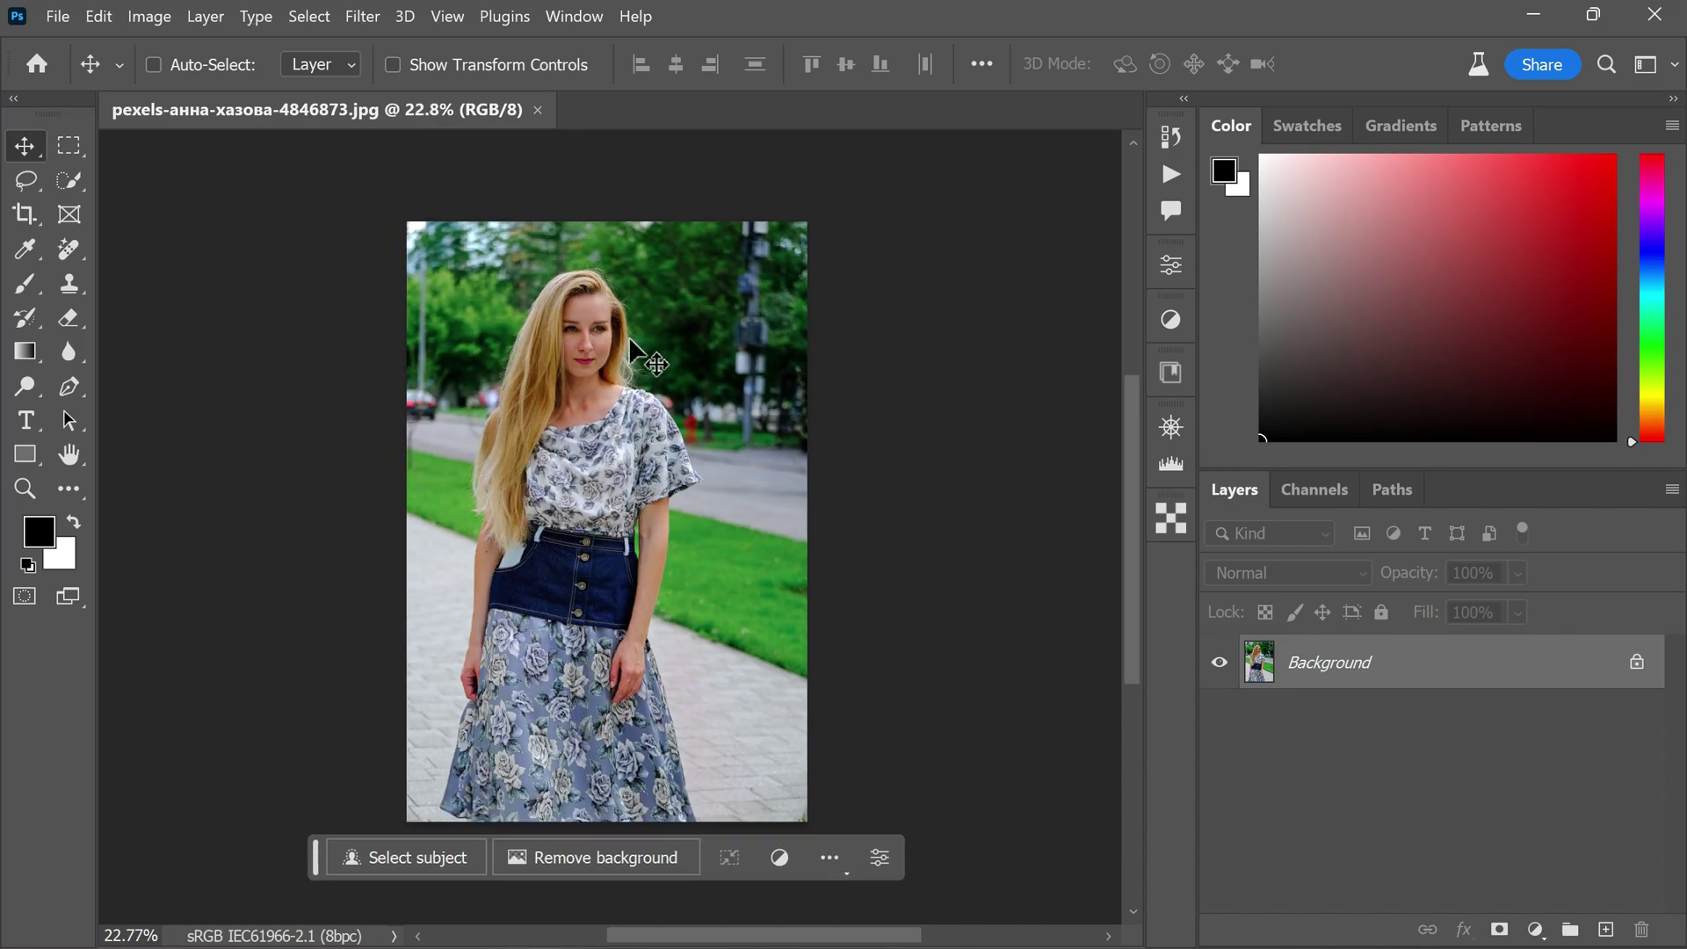
scroll(631, 341, "up", 7)
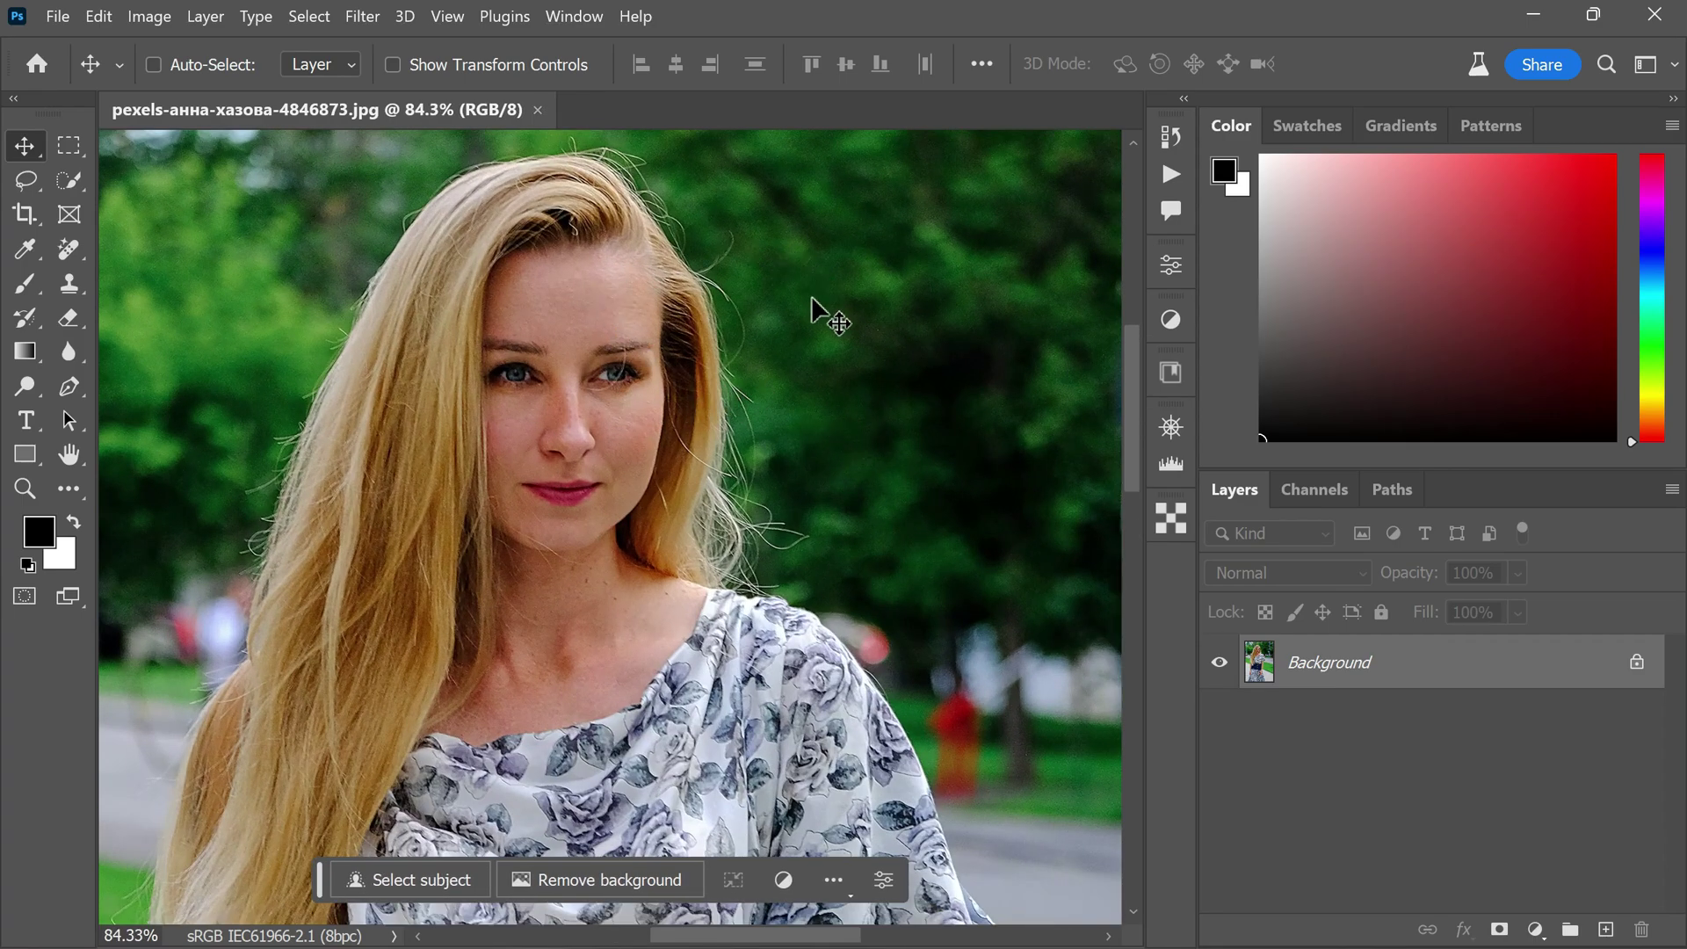
scroll(810, 299, "down", 5)
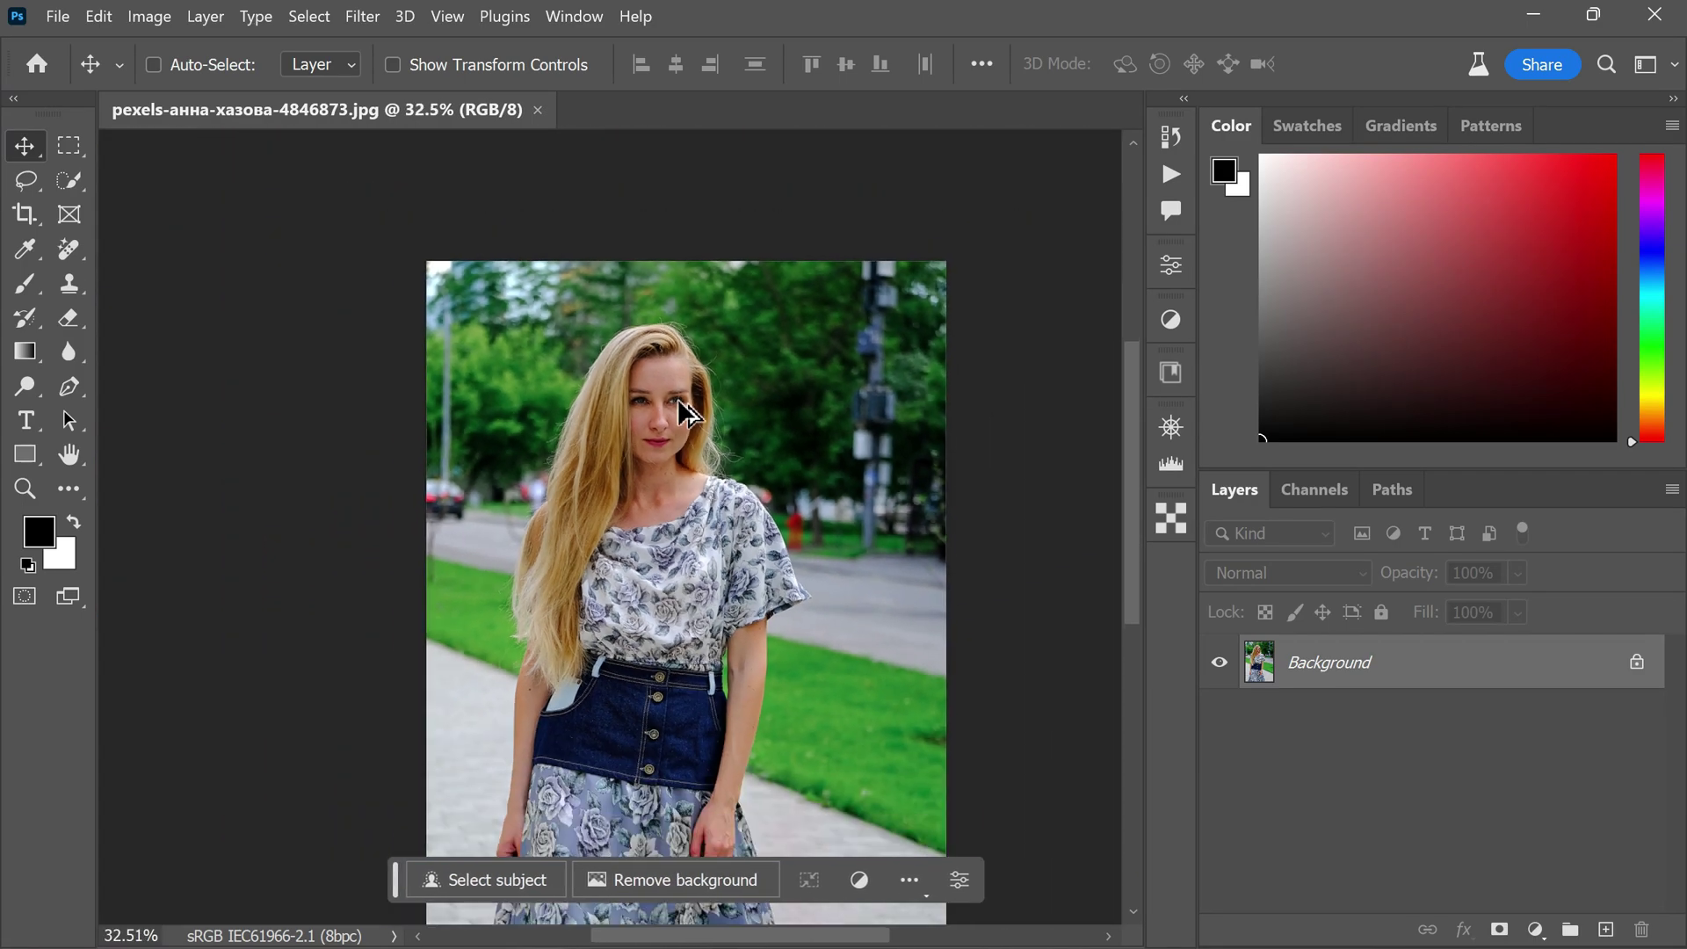
scroll(678, 393, "down", 1)
scroll(668, 393, "down", 2)
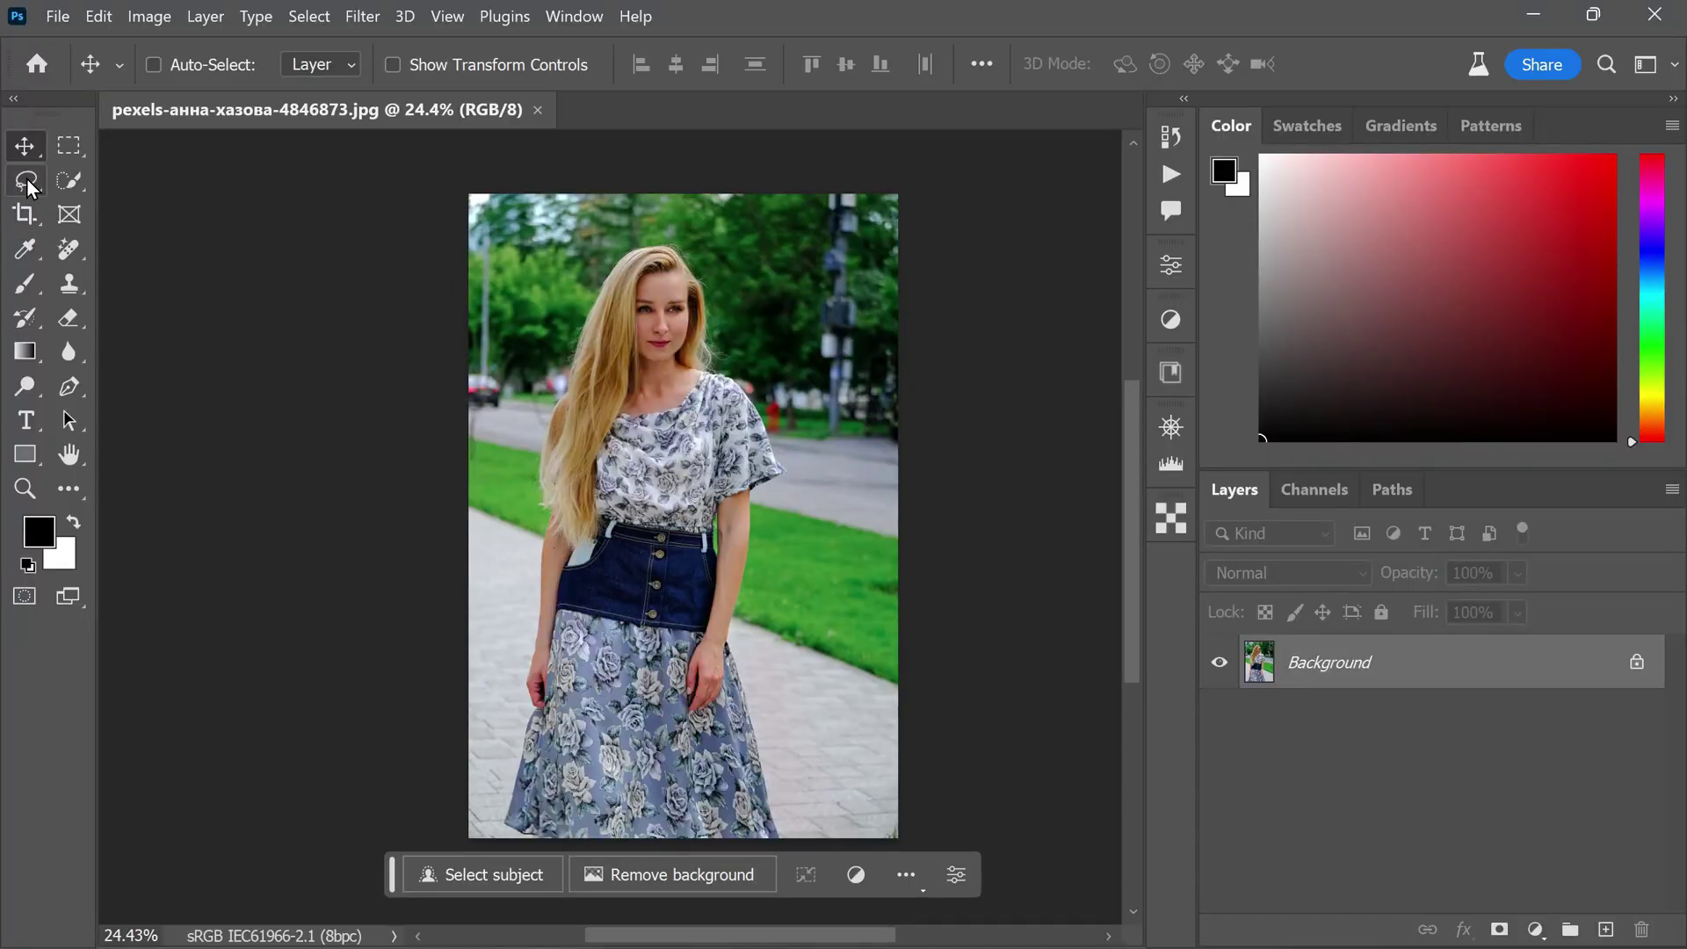
Draw a loose freehand Lasso outline around the whole woman, hair included.
left_click(28, 179)
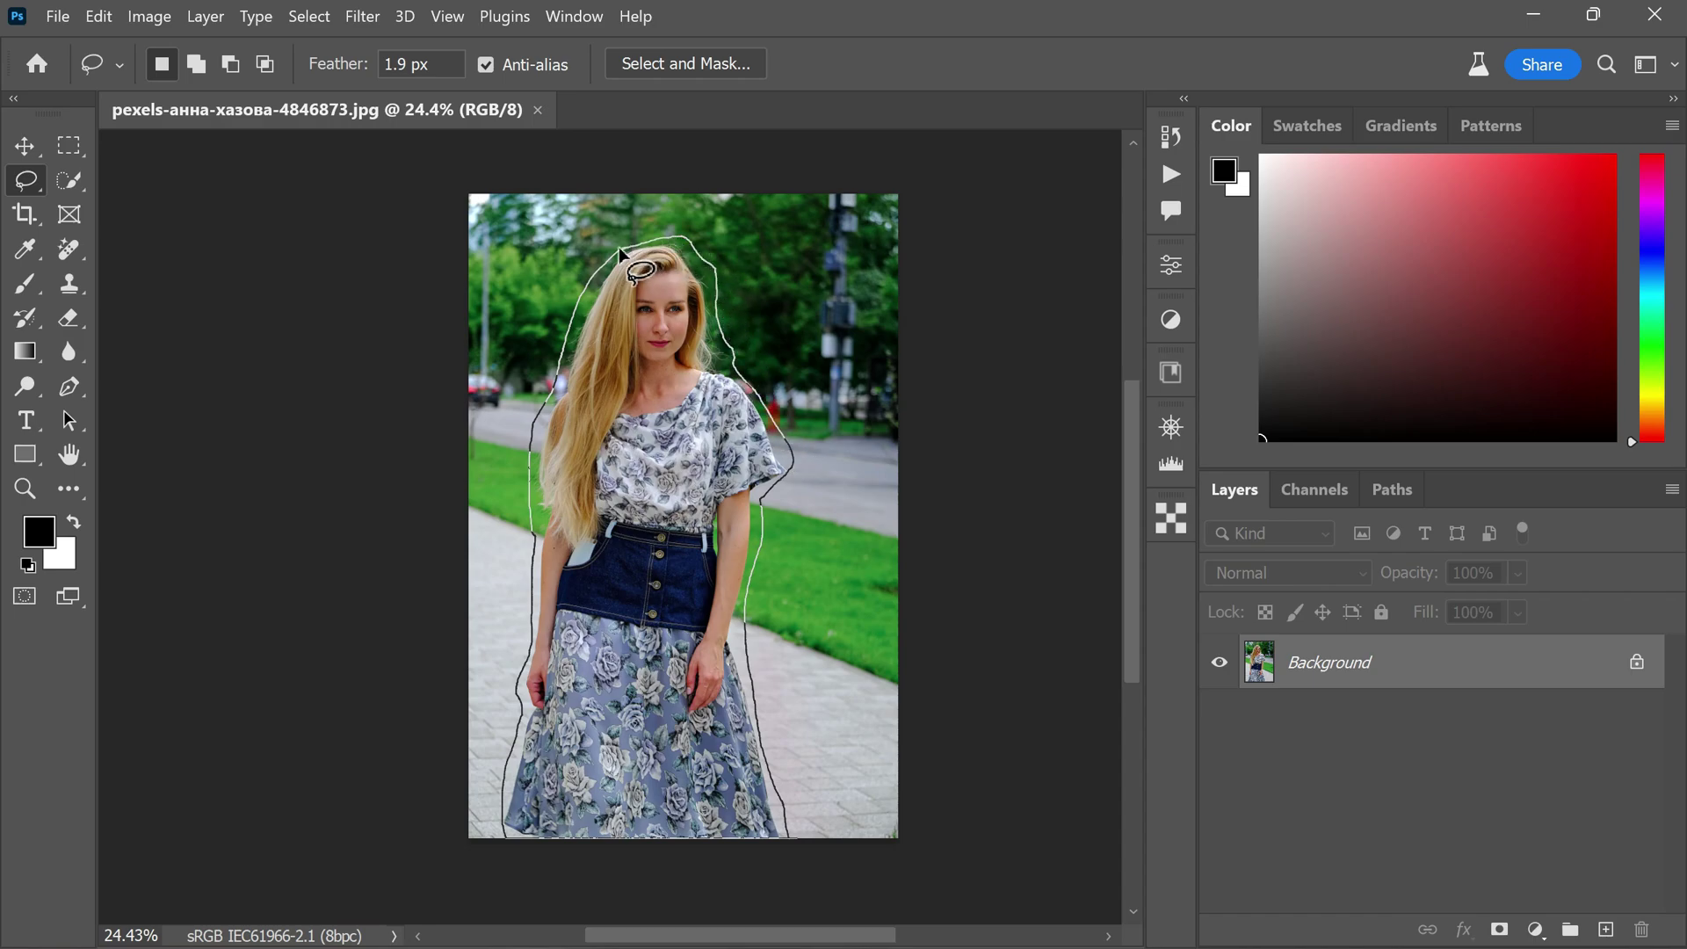
left_click_drag(619, 249, 619, 248)
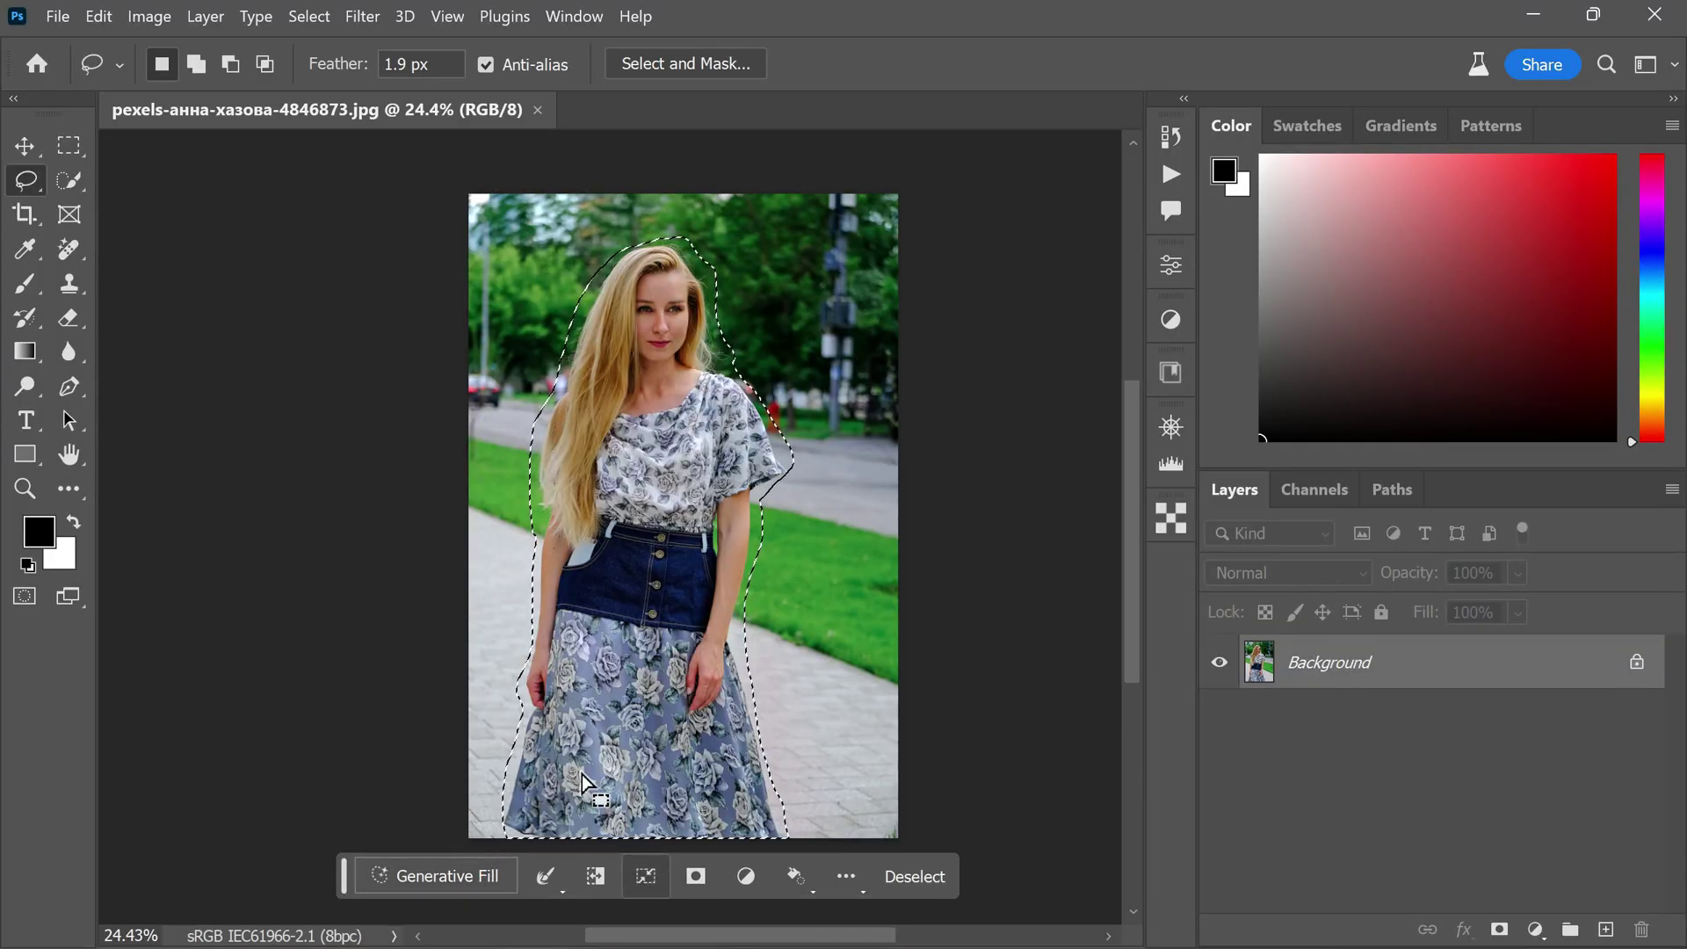
left_click(574, 16)
mouse_move(682, 944)
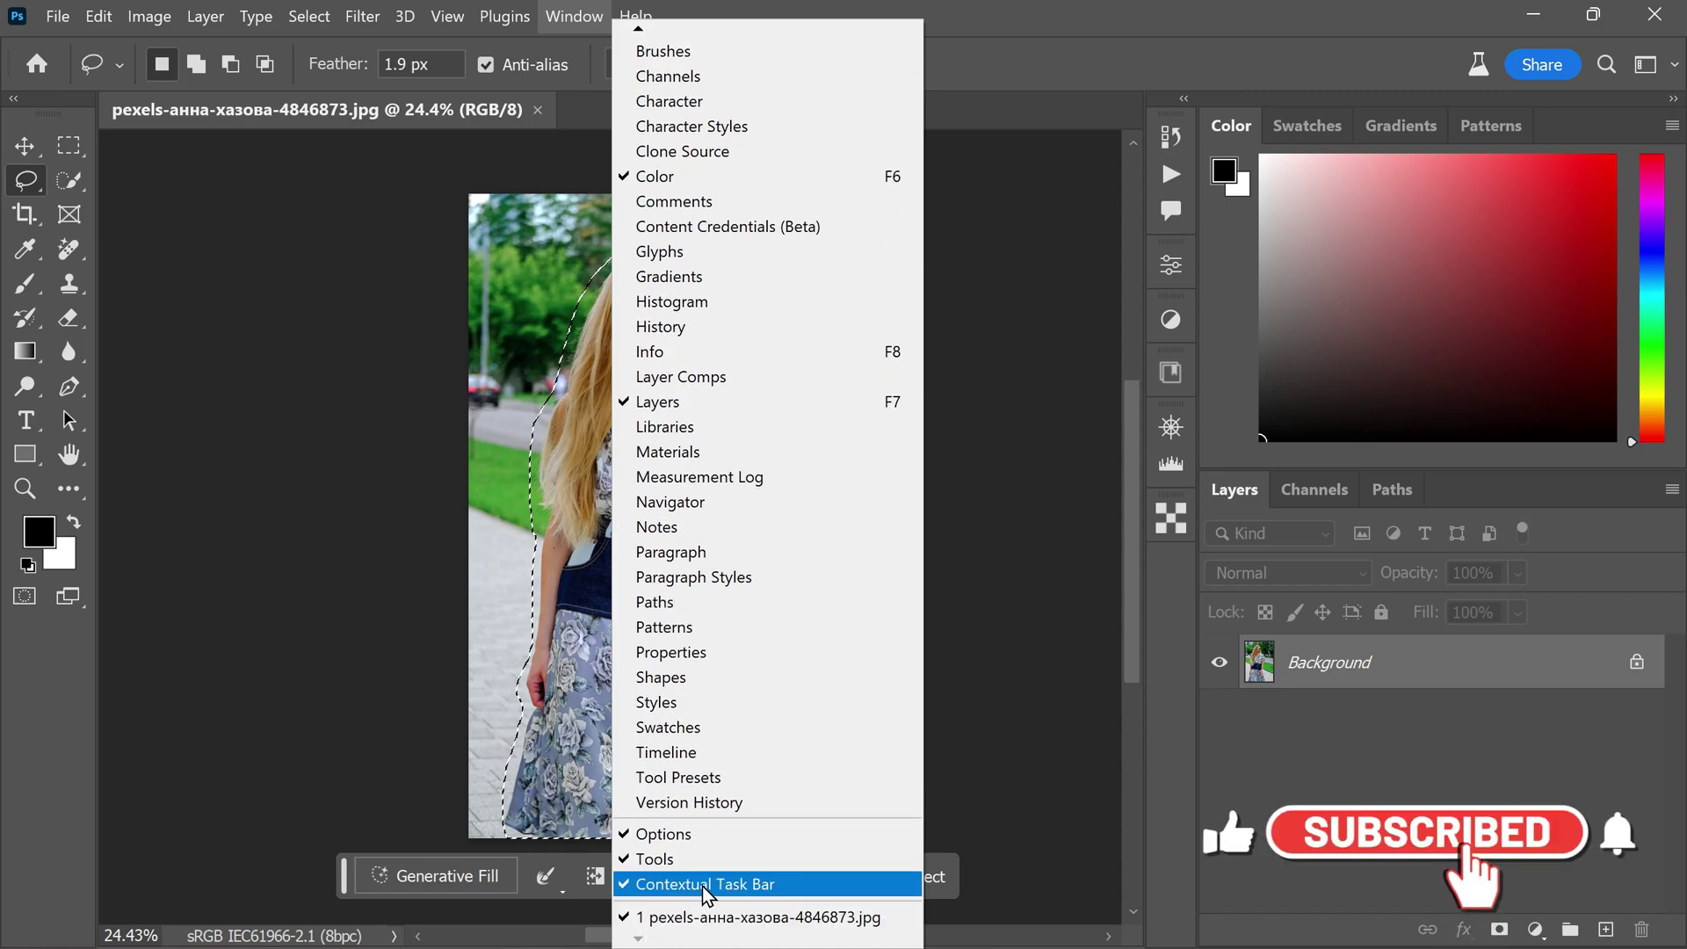
left_click(713, 884)
left_click(574, 16)
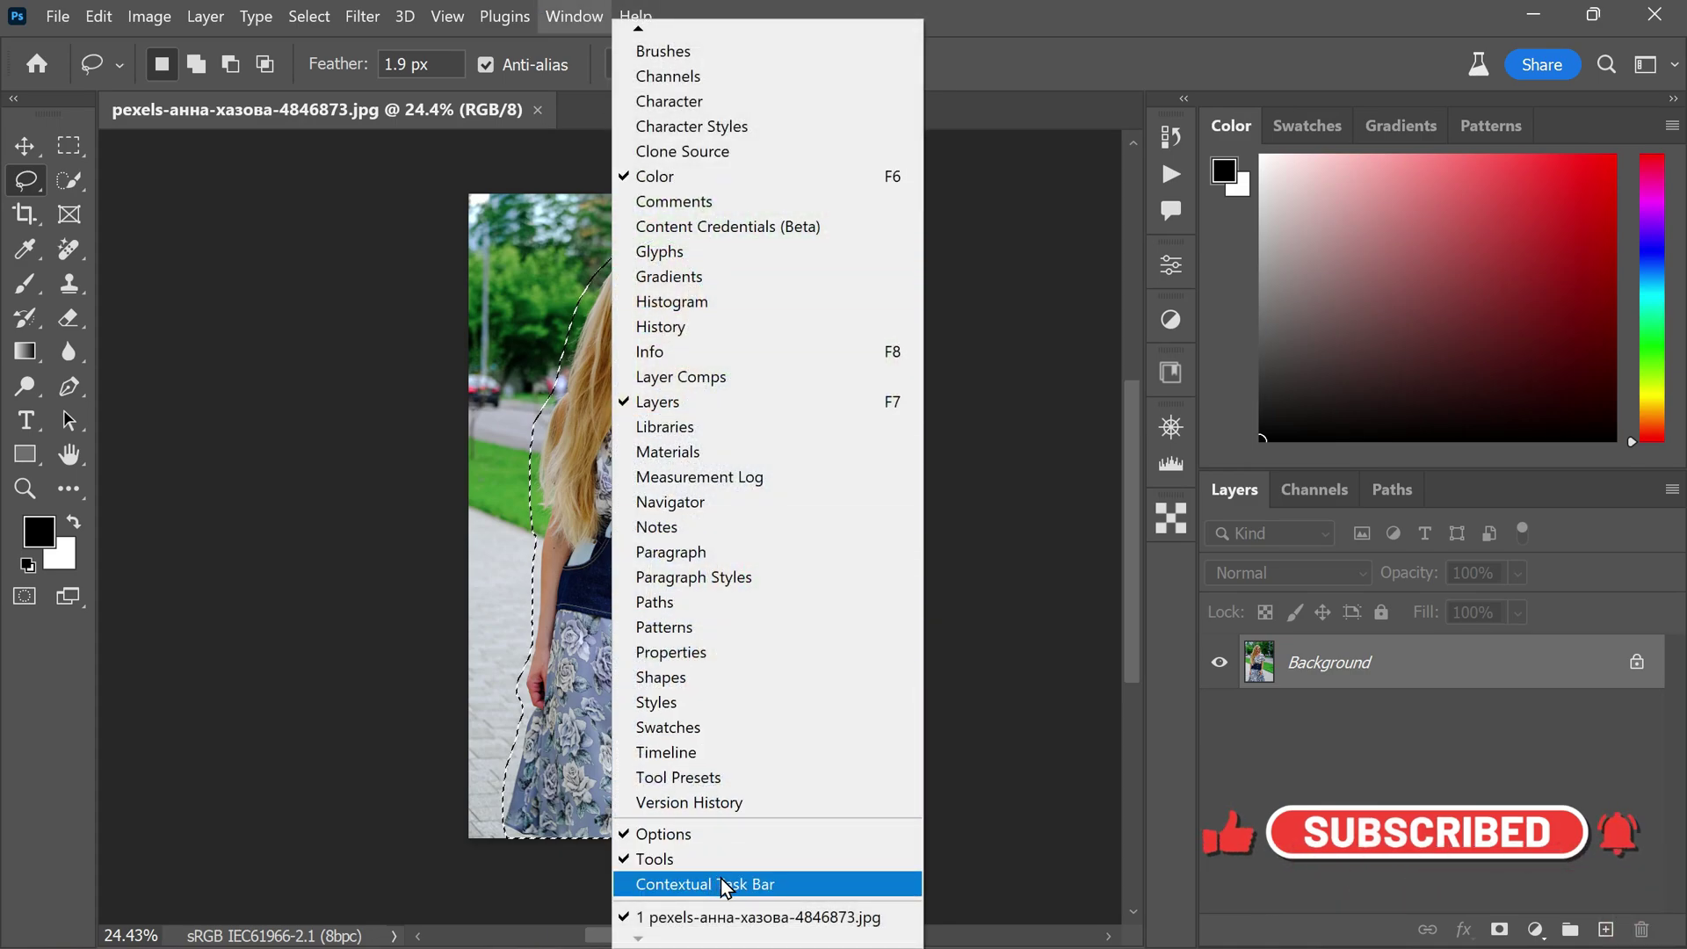
left_click(722, 883)
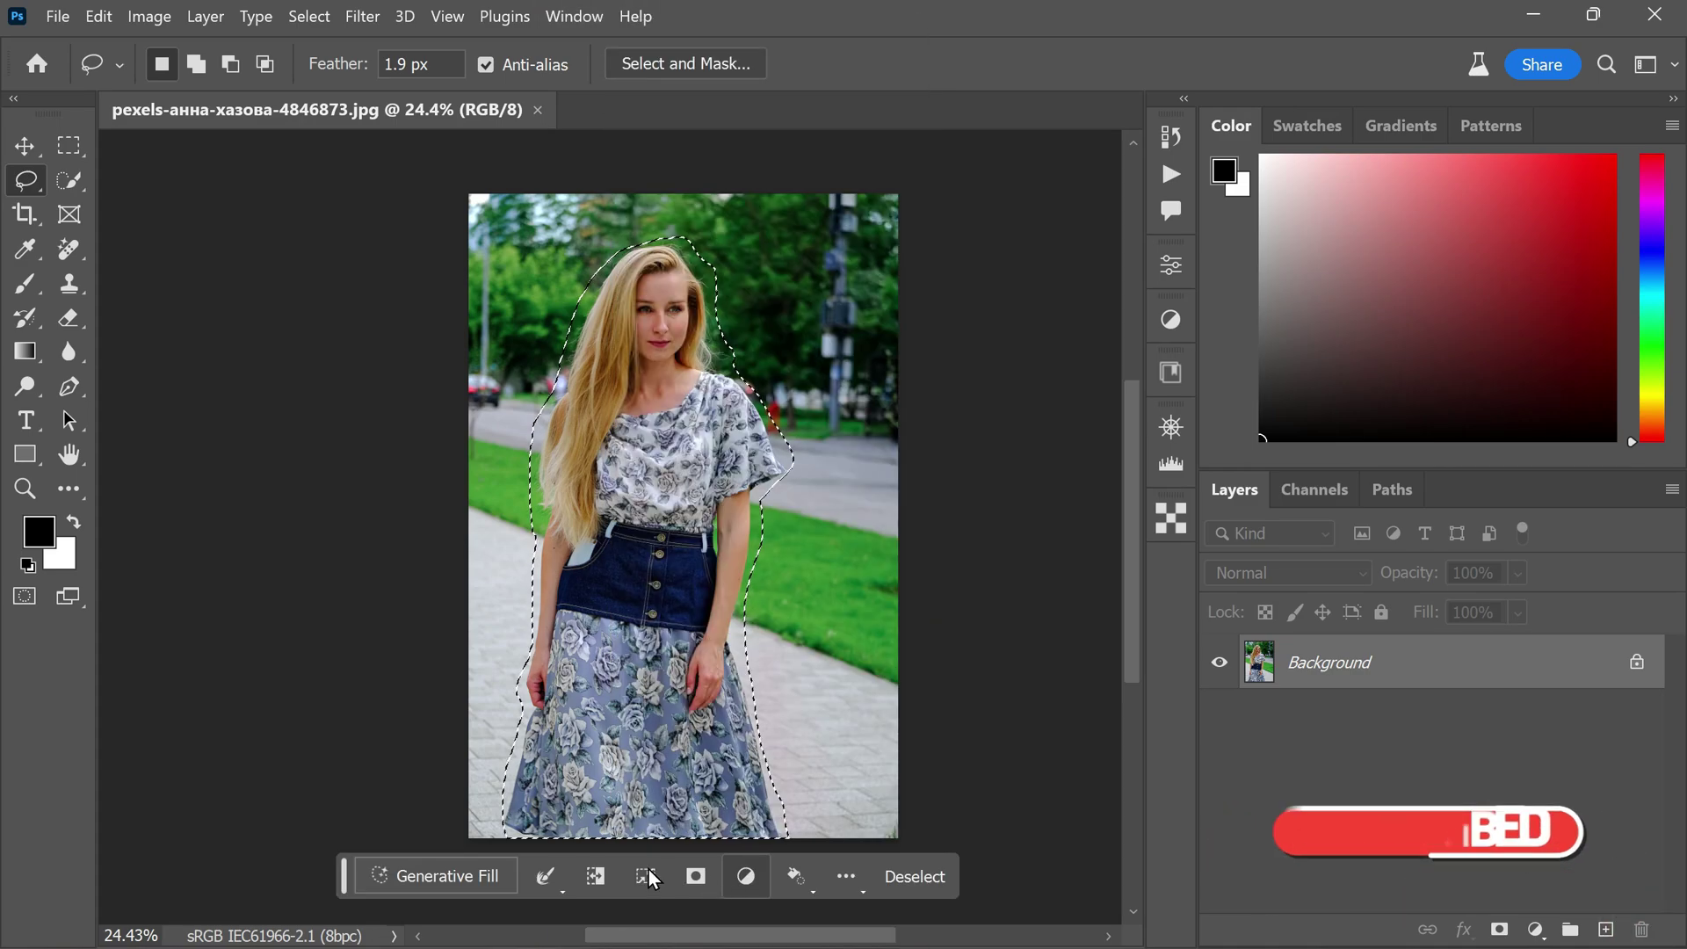
left_click(465, 873)
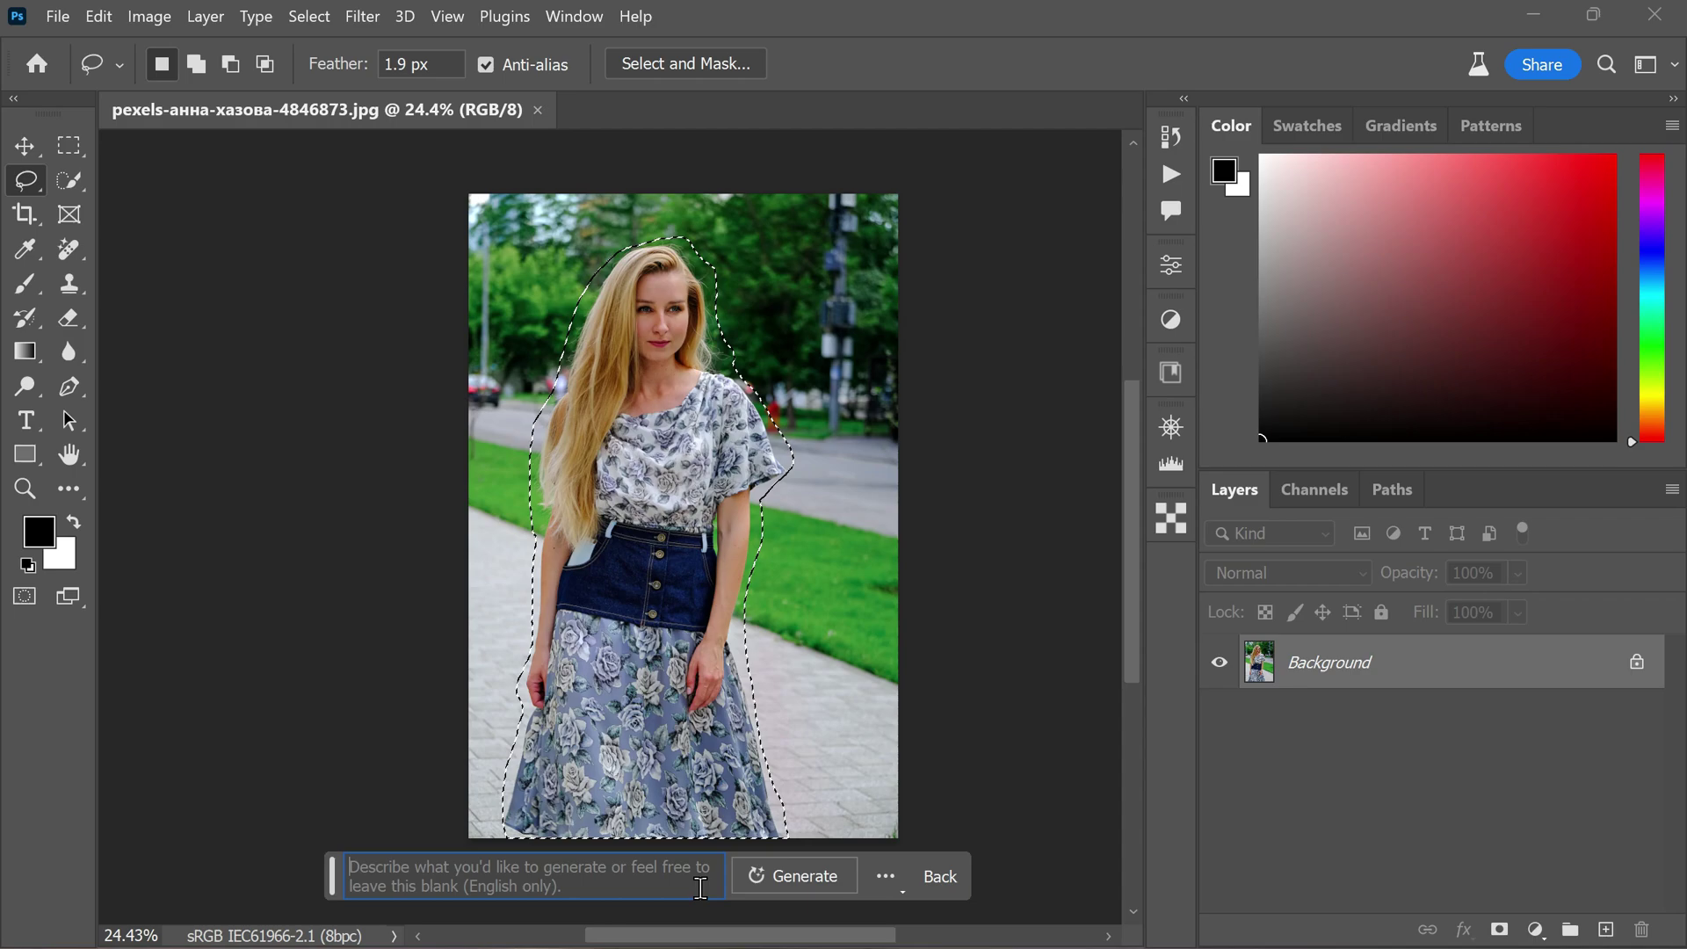
Run a prompt-less Generative Fill that swaps the woman for sidewalk, grass and trees.
left_click(818, 879)
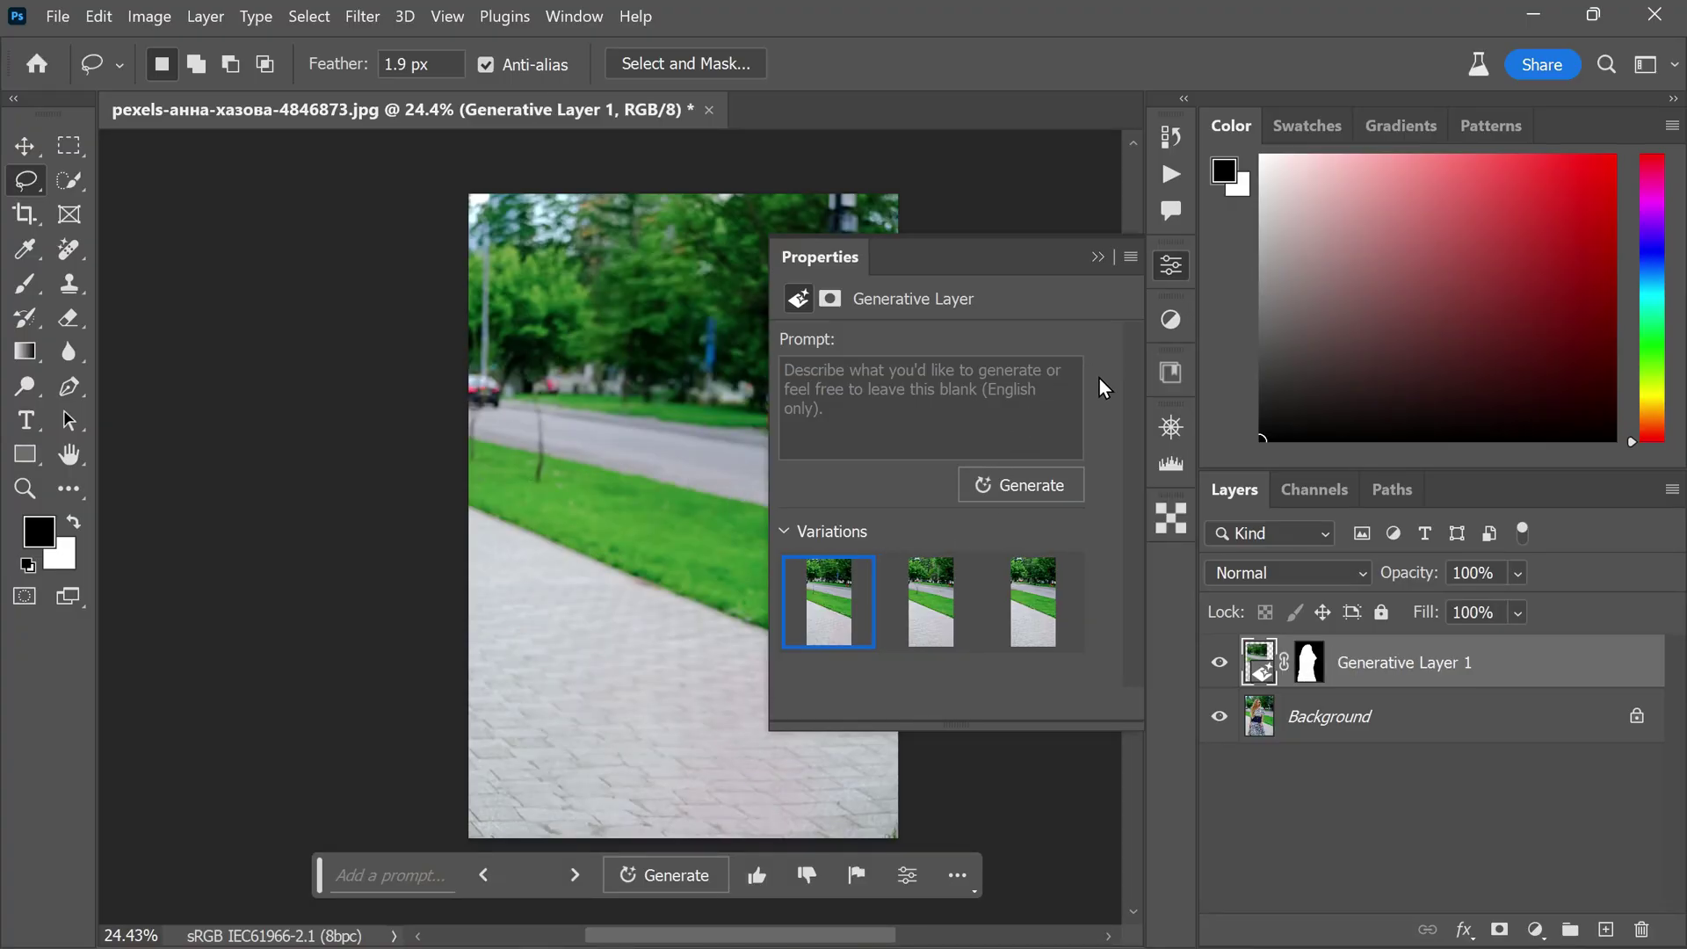
left_click_drag(694, 944, 744, 945)
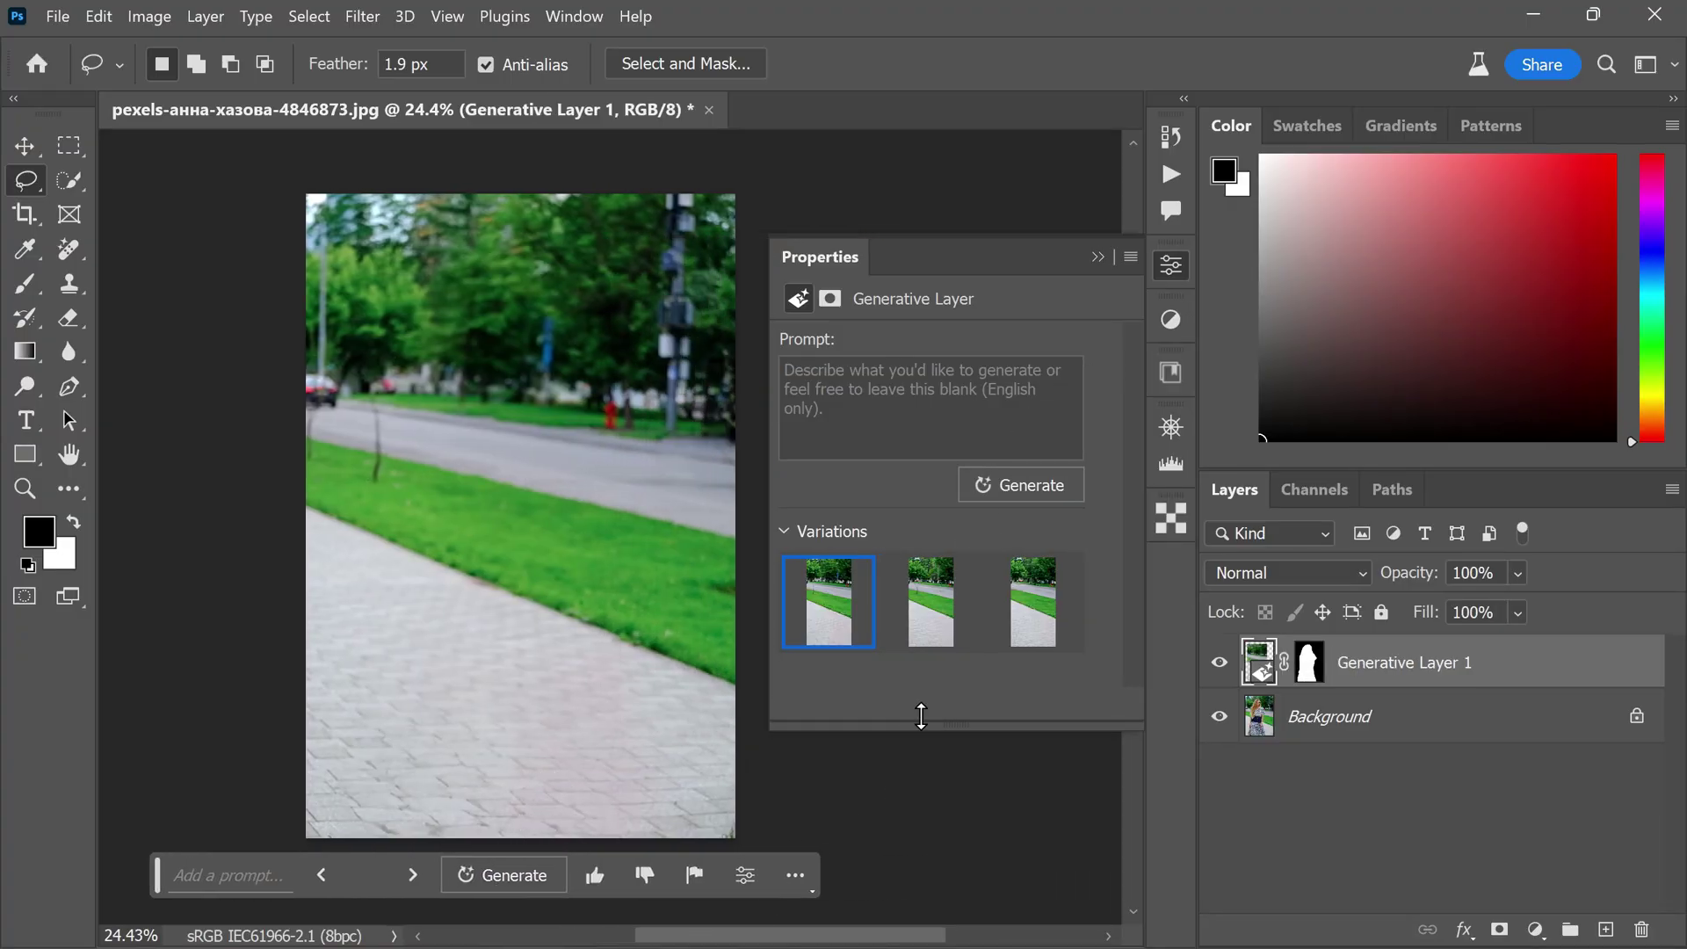
Pick the third generated variation and collapse the Properties panel.
left_click(933, 615)
left_click(1044, 620)
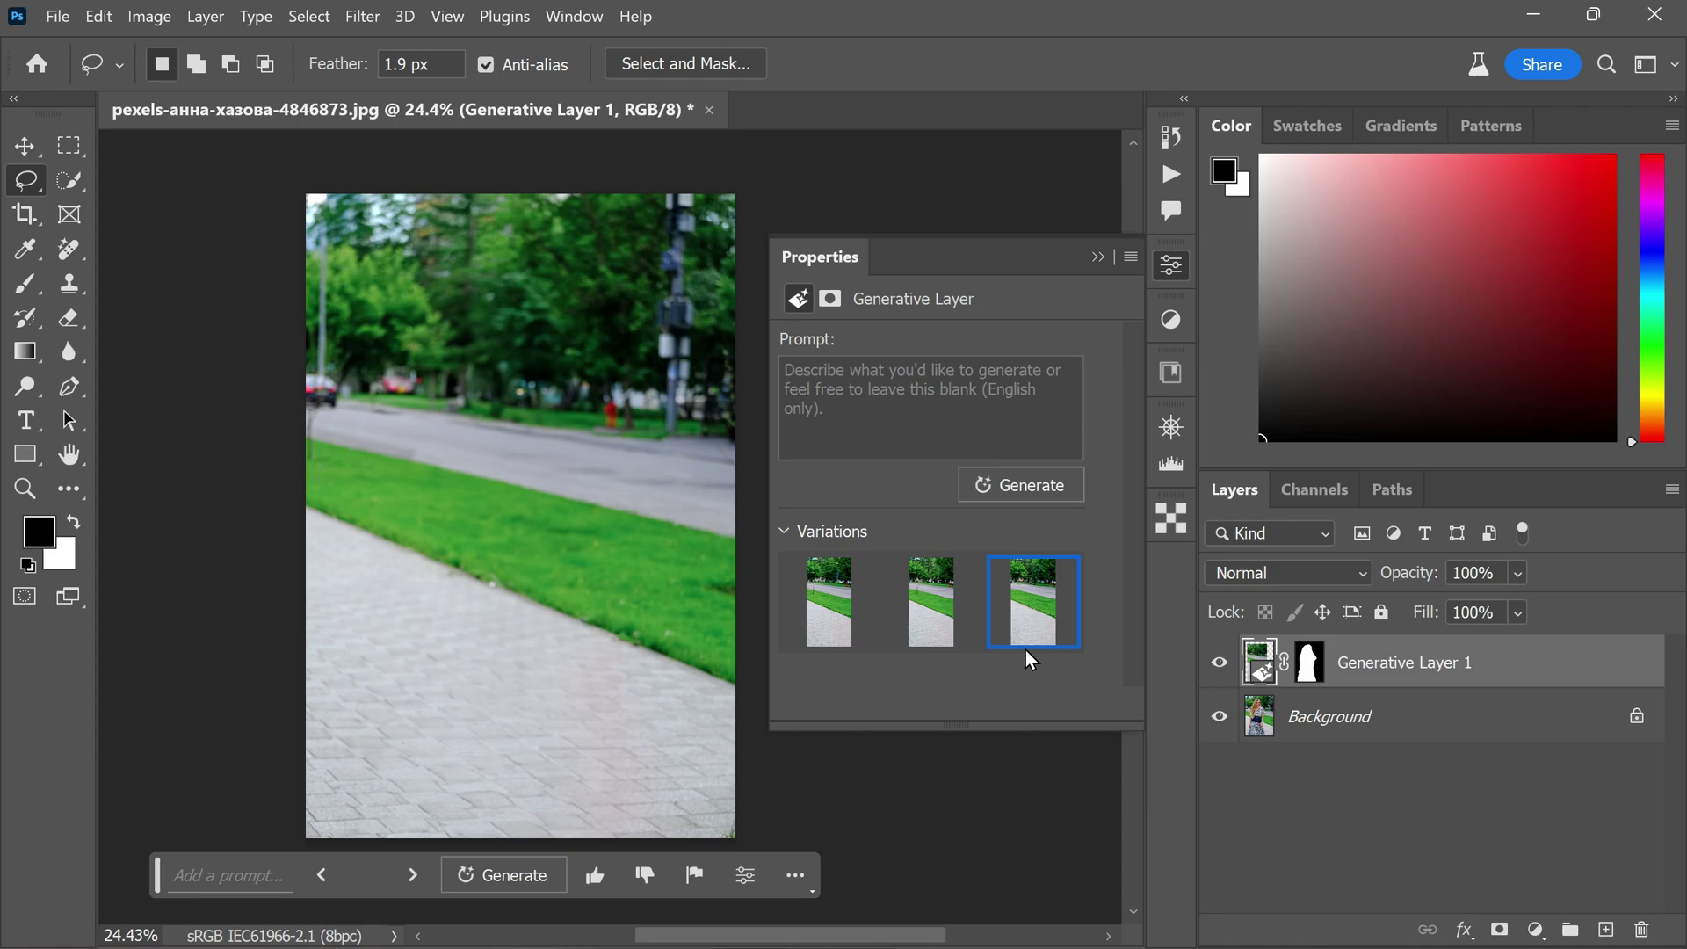
left_click(1097, 256)
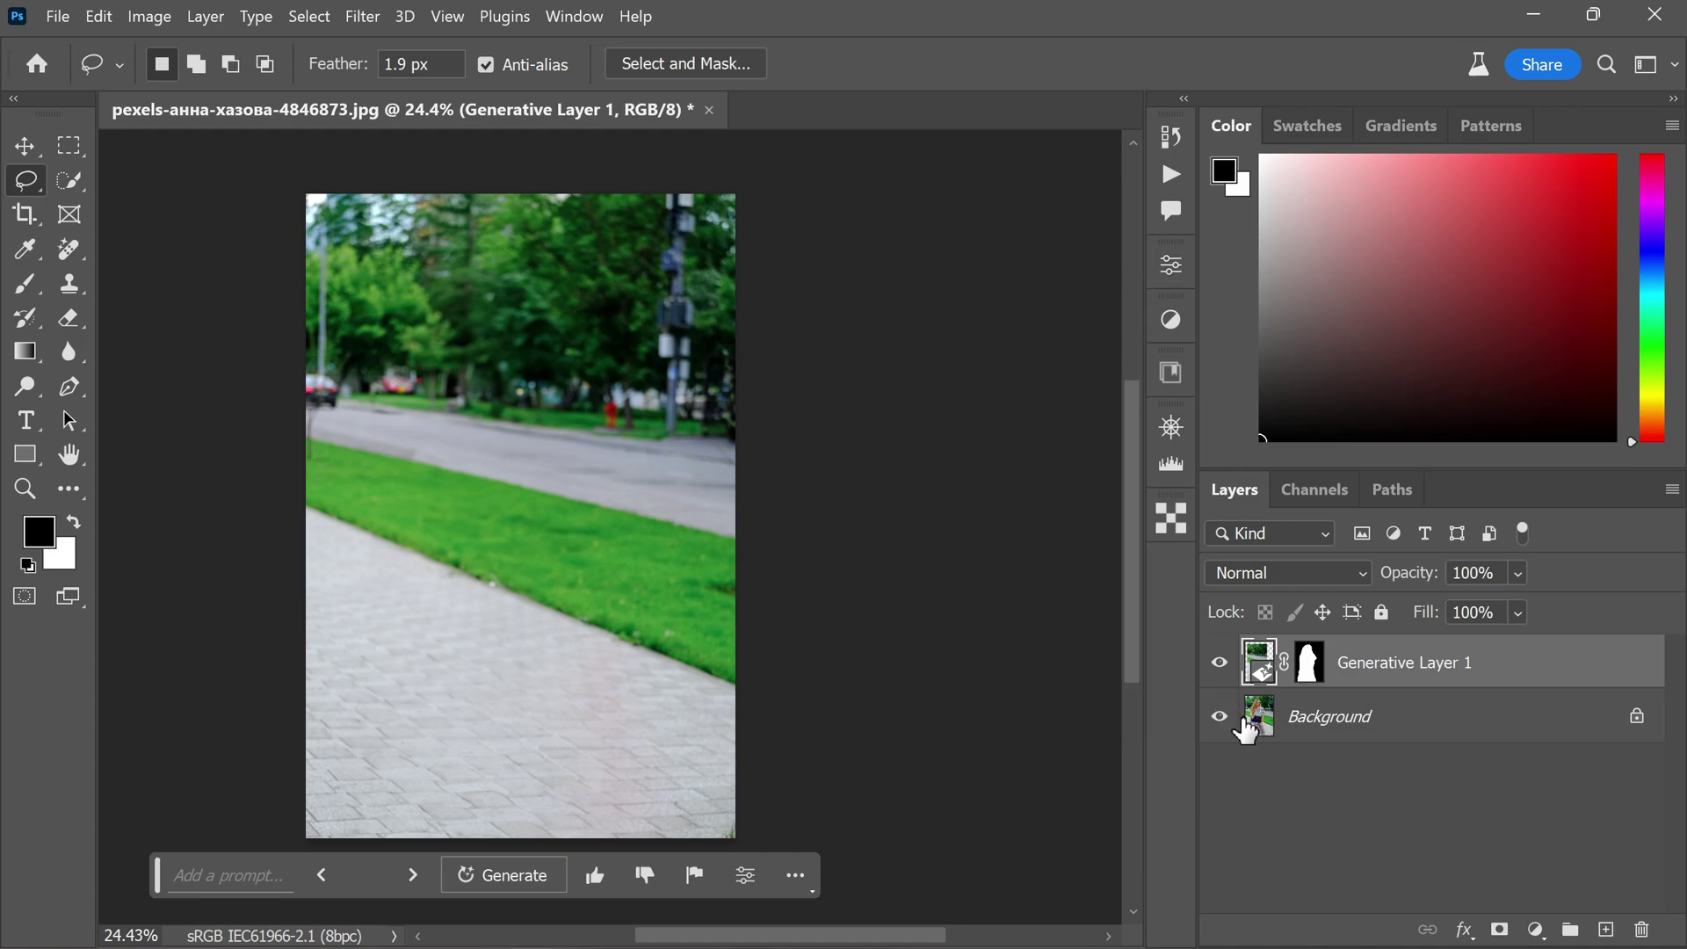
Delete Generative Layer 1's layer mask, then hide Background to view the full generated strip.
left_click(1305, 672)
right_click(1302, 668)
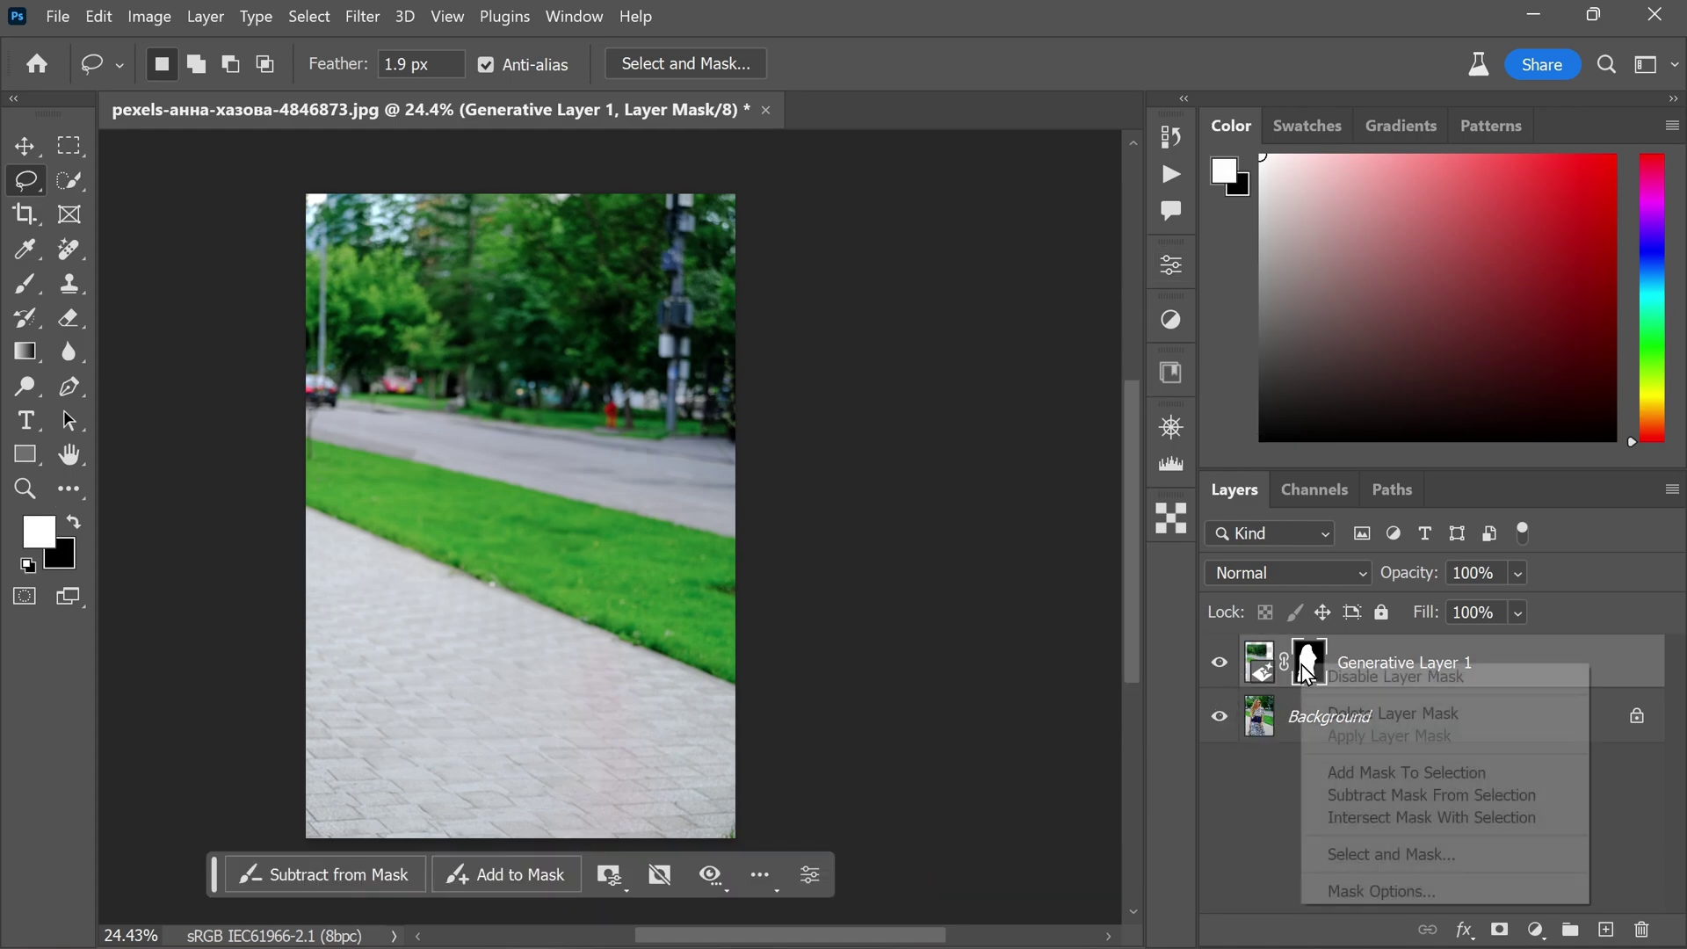
left_click(1374, 715)
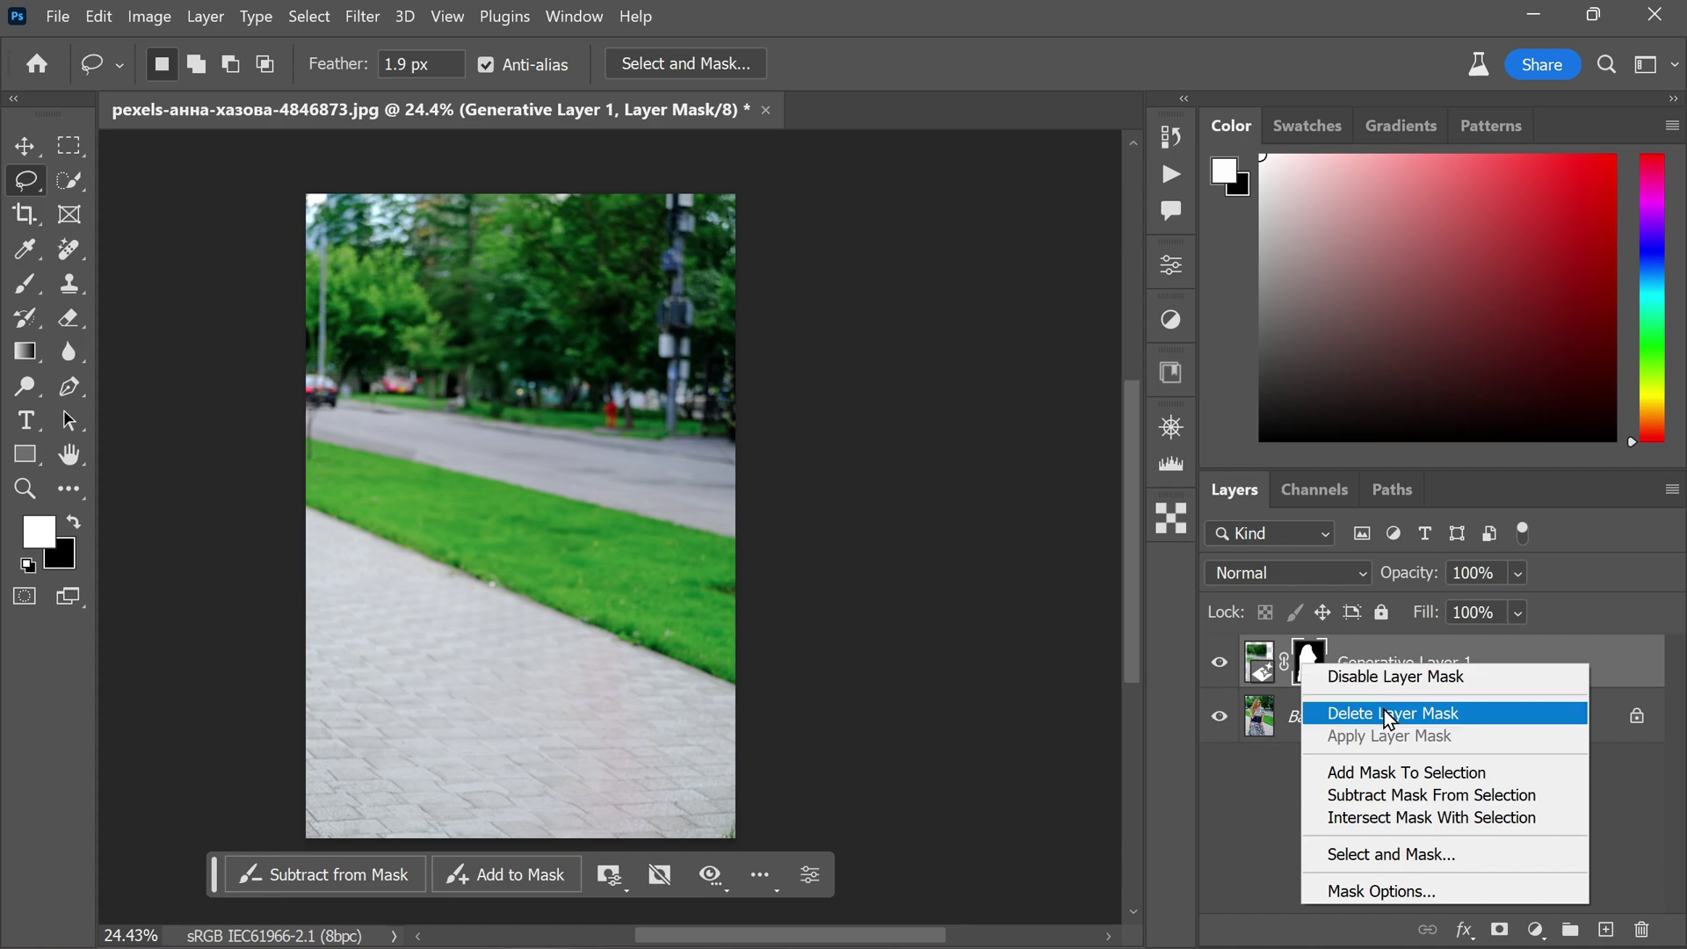
left_click(1221, 721)
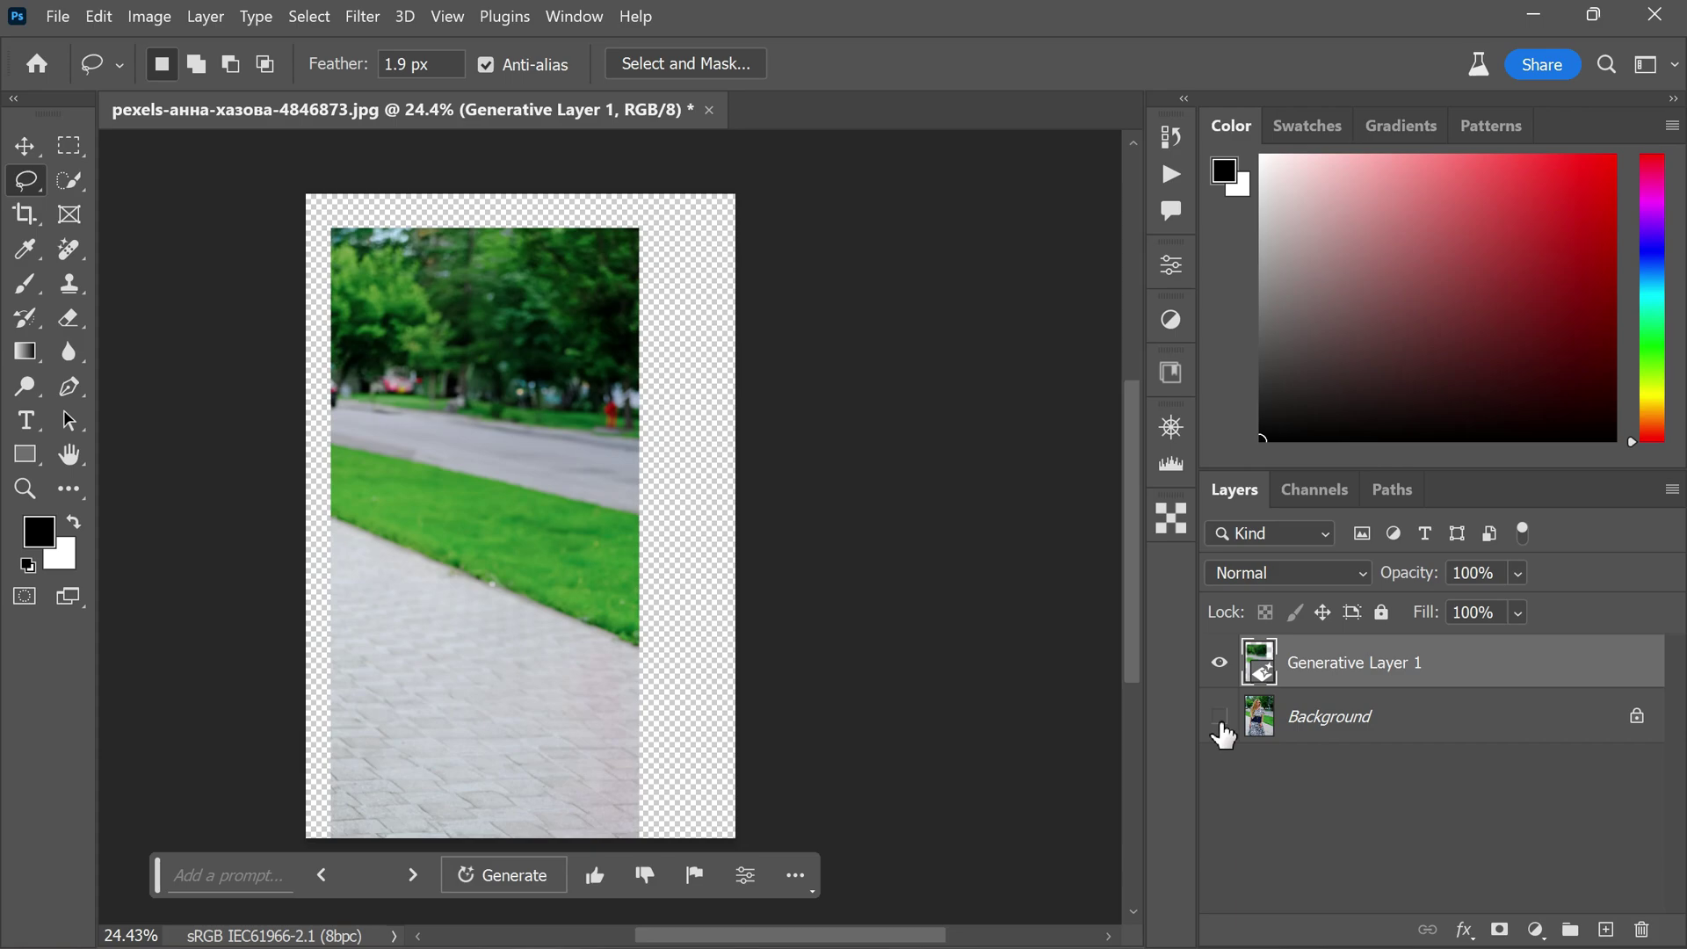
left_click(1221, 720)
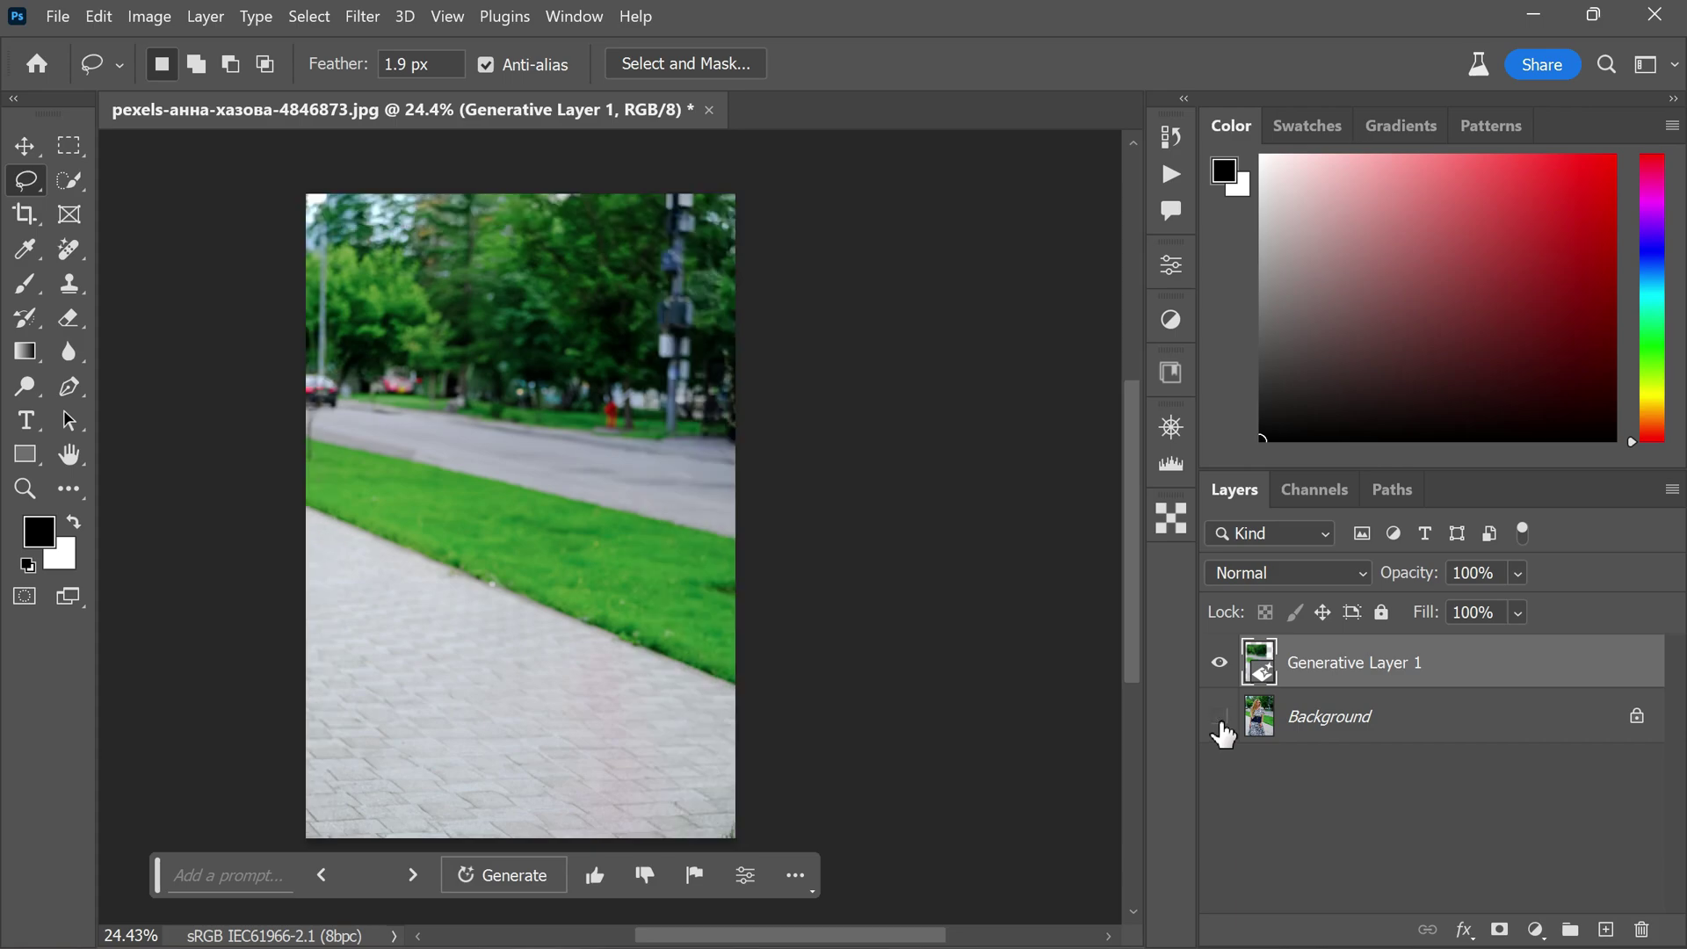
left_click(1222, 724)
Load the generated strip as a selection, invert it, and copy Background's pixels to a new Layer 1.
left_click(1222, 724)
left_click(1221, 721)
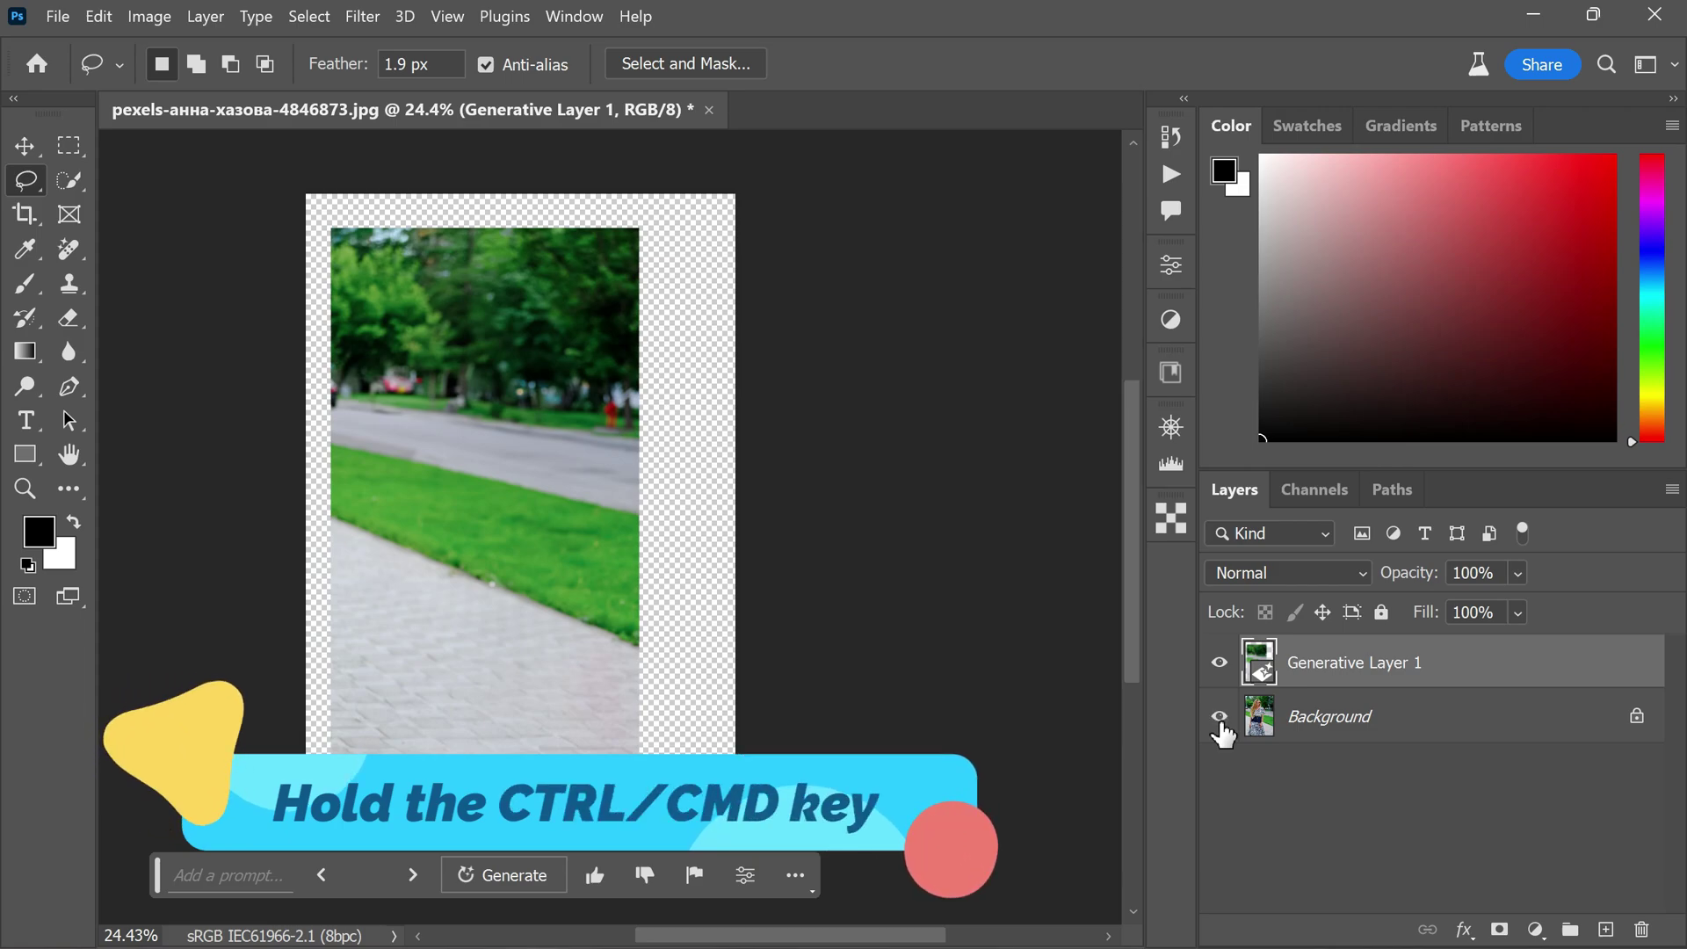
left_click(1220, 719)
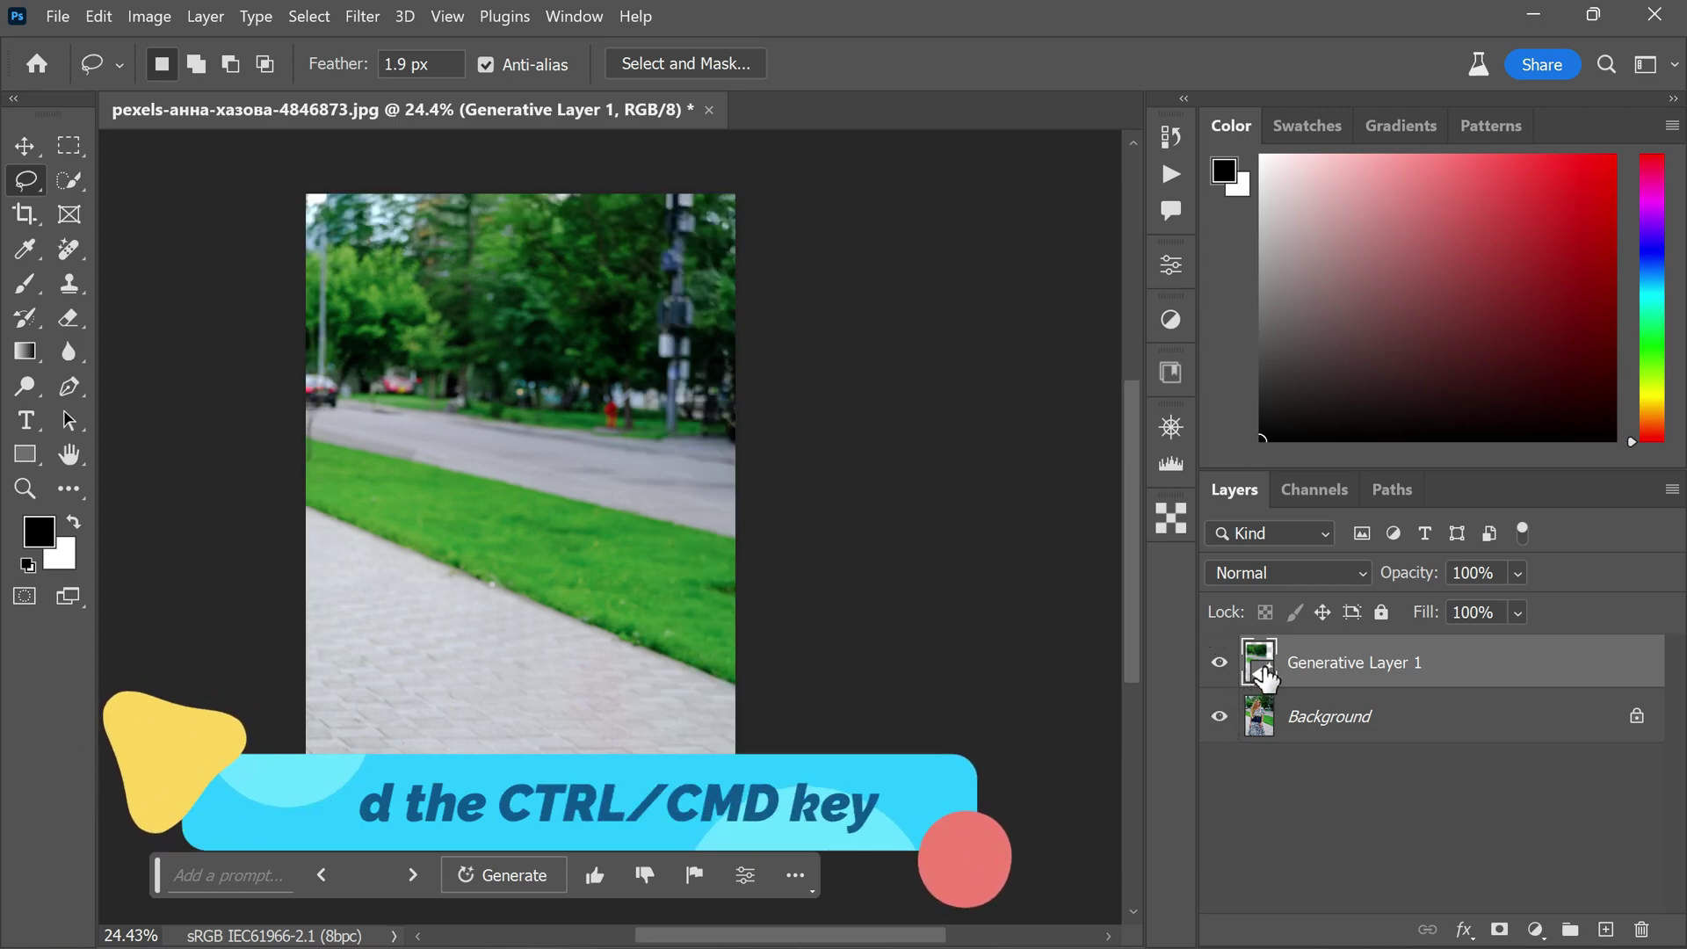
left_click(1264, 669, "ctrl")
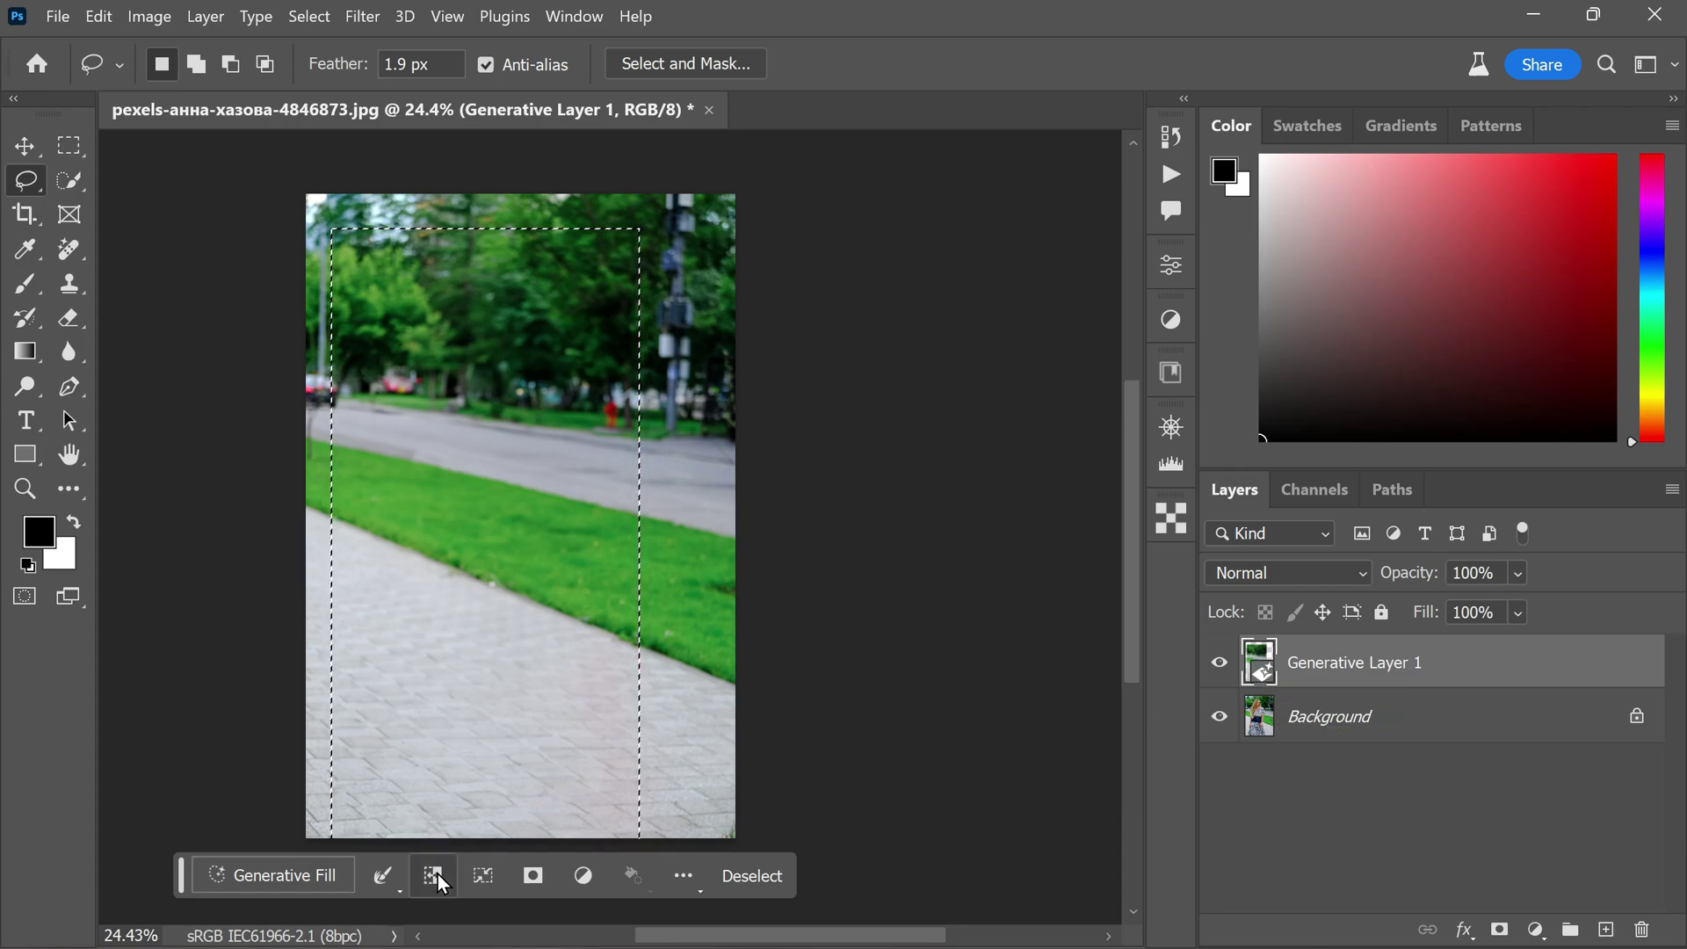
left_click(437, 874)
left_click(1318, 729)
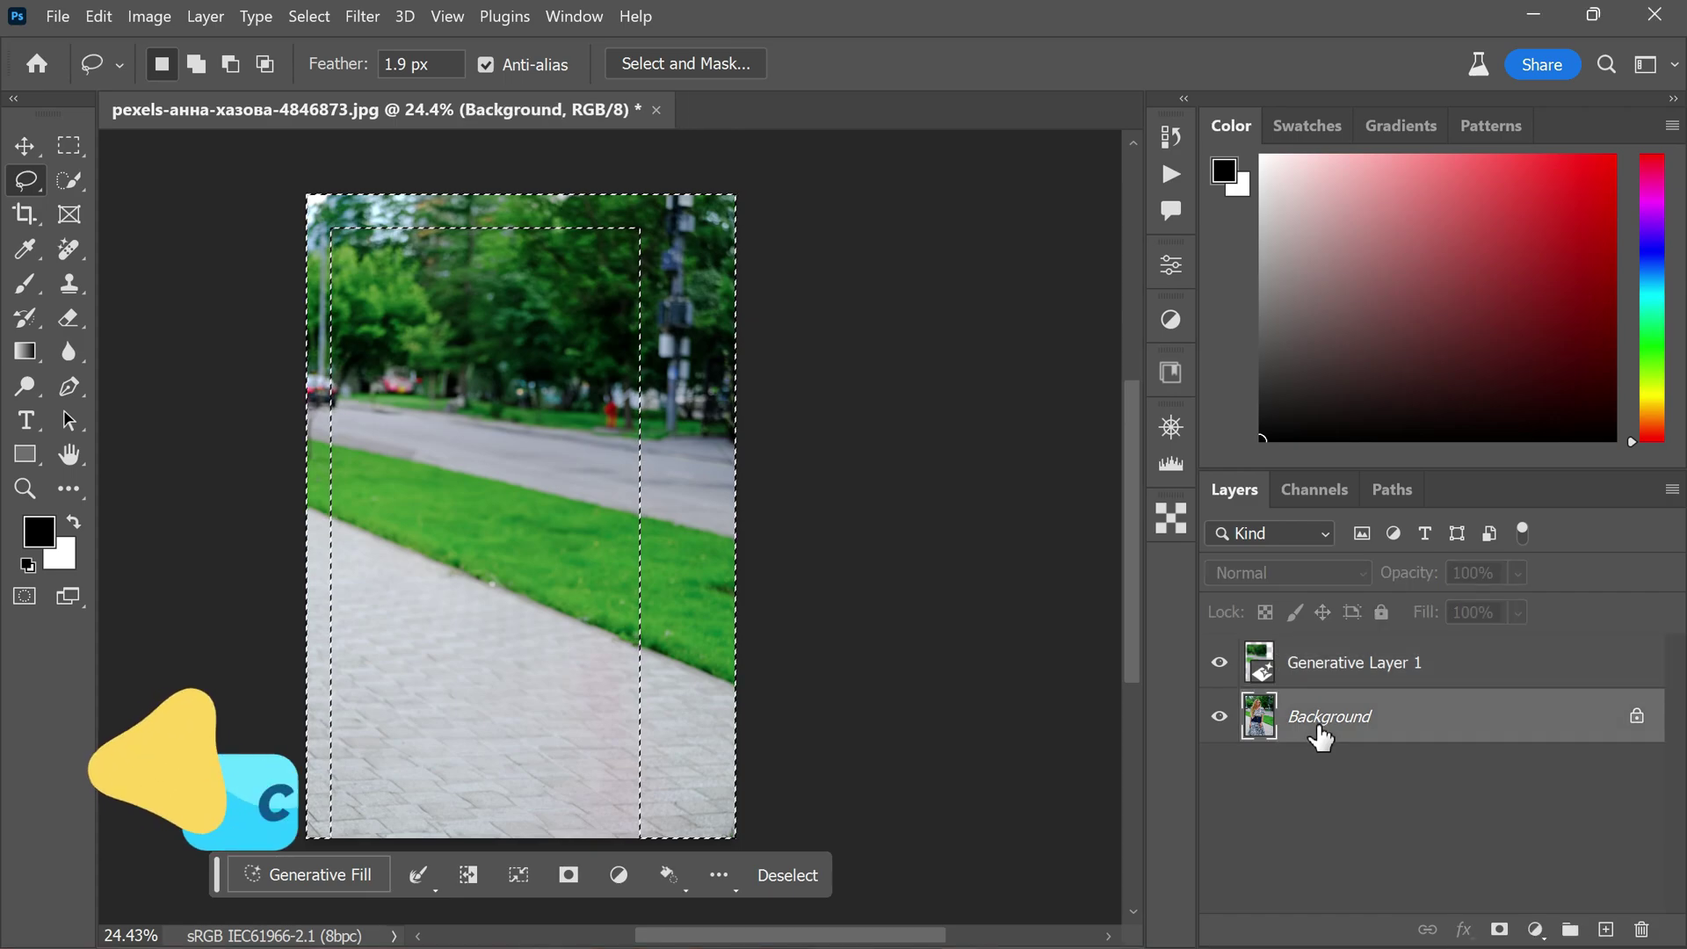
key("ctrl+j")
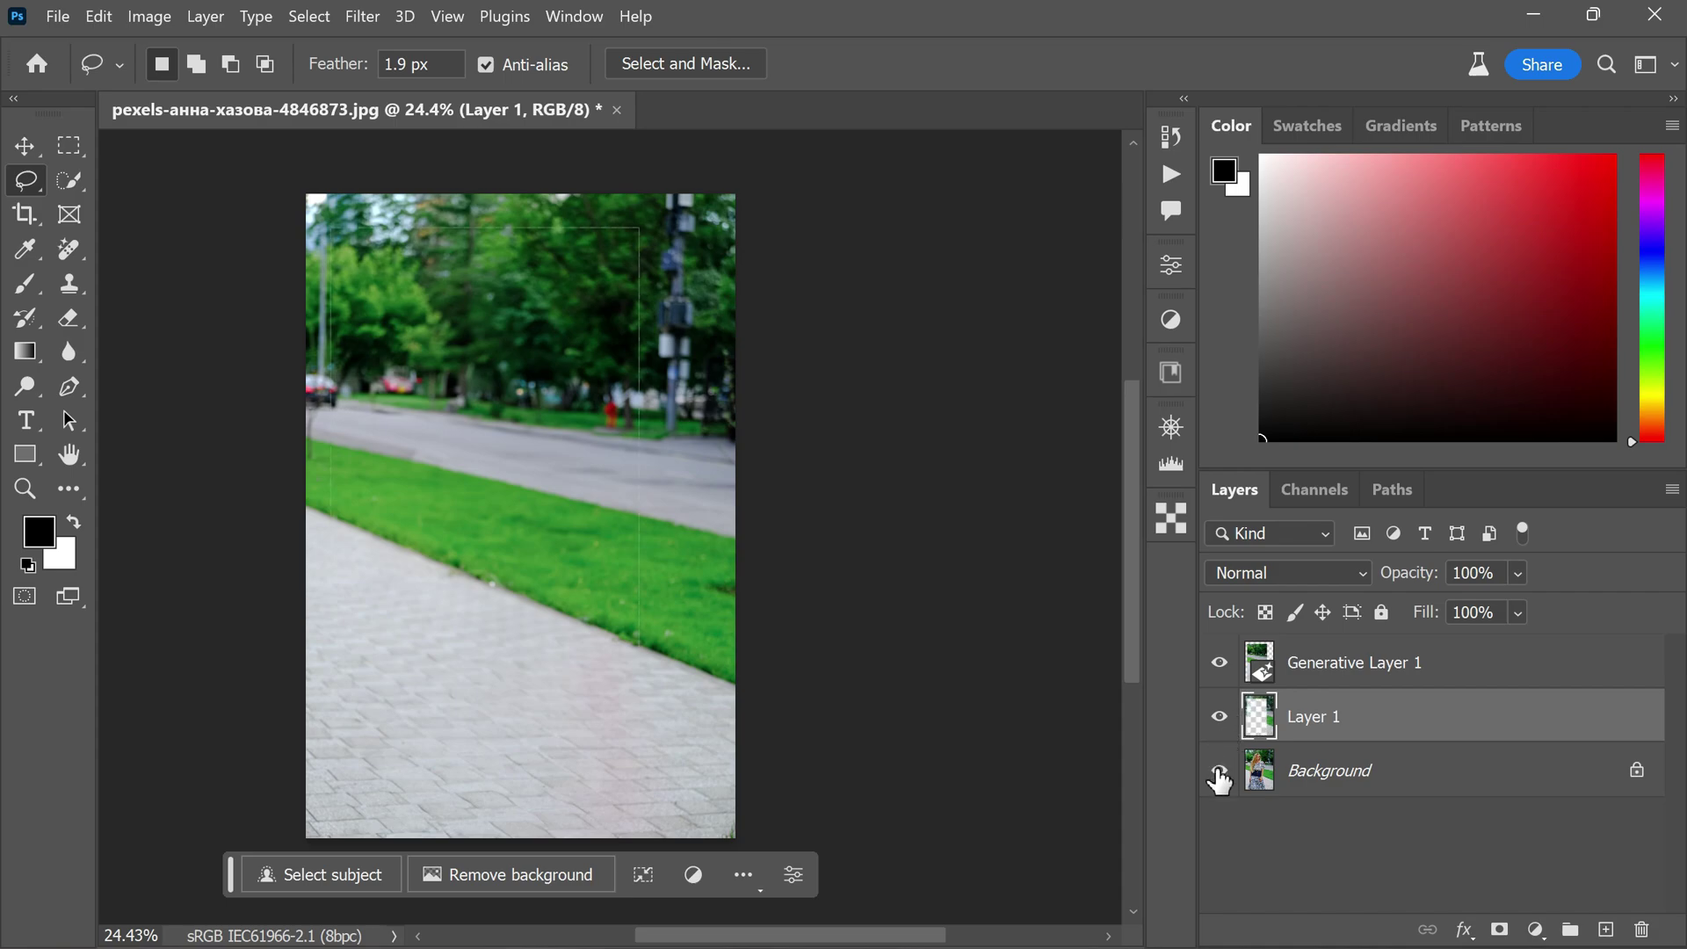
Merge Generative Layer 1 and Layer 1 into a single layer.
scroll(557, 181, "up", 8)
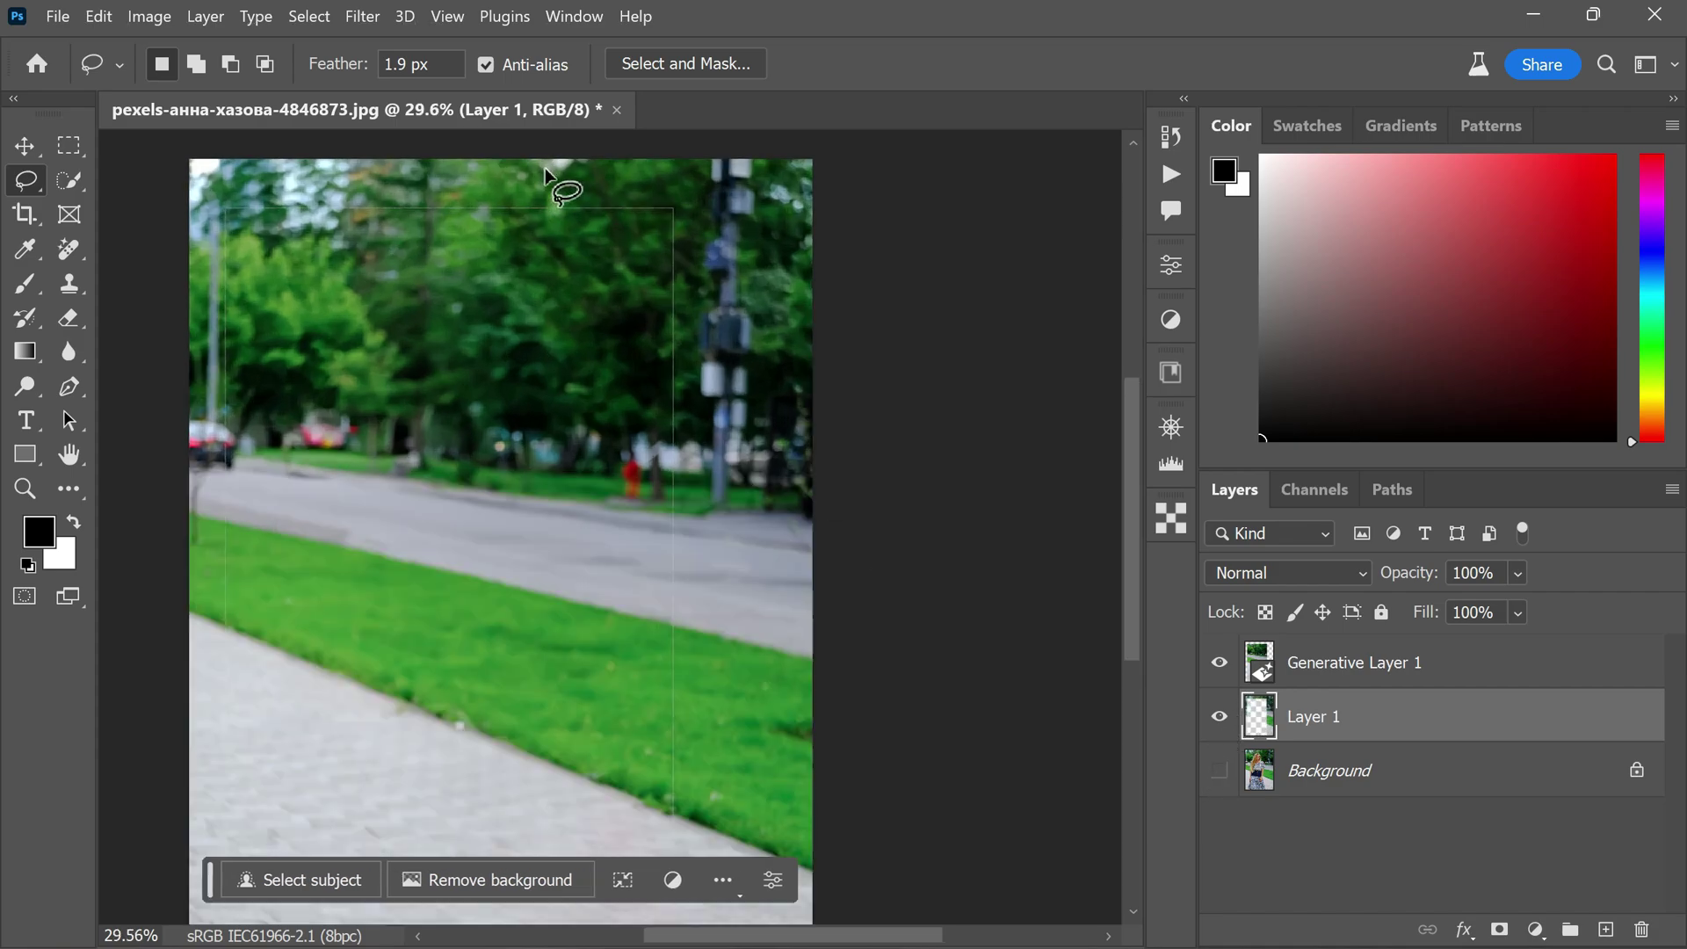
scroll(856, 324, "down", 8)
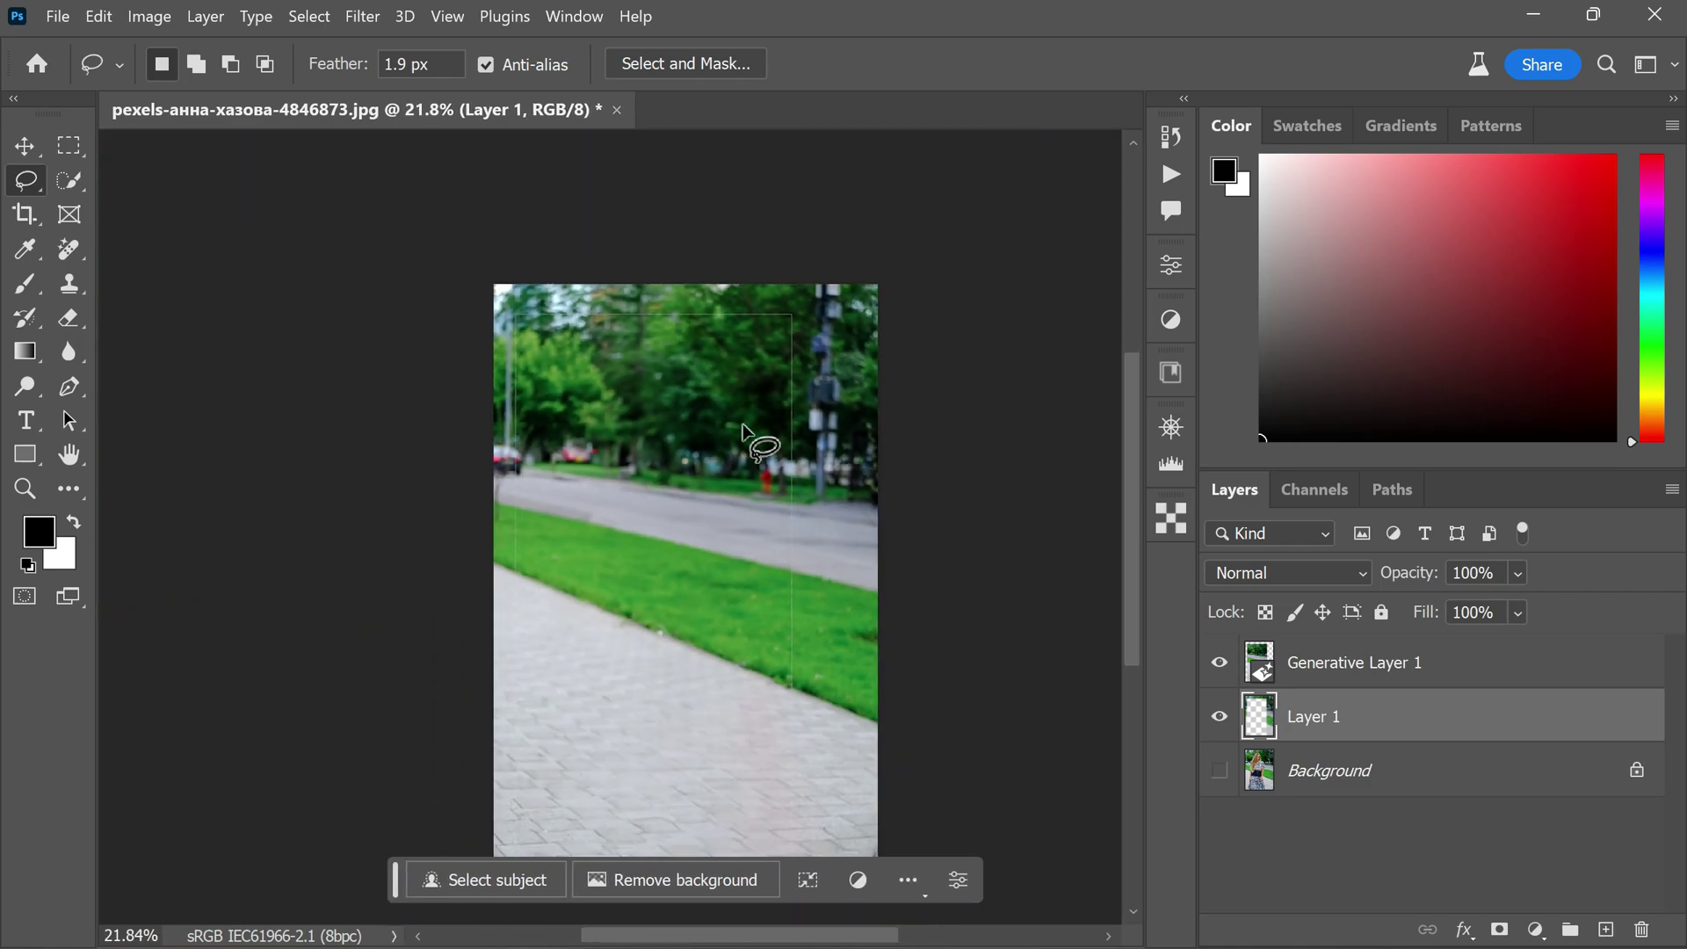
scroll(882, 551, "up", 1)
scroll(772, 435, "down", 1)
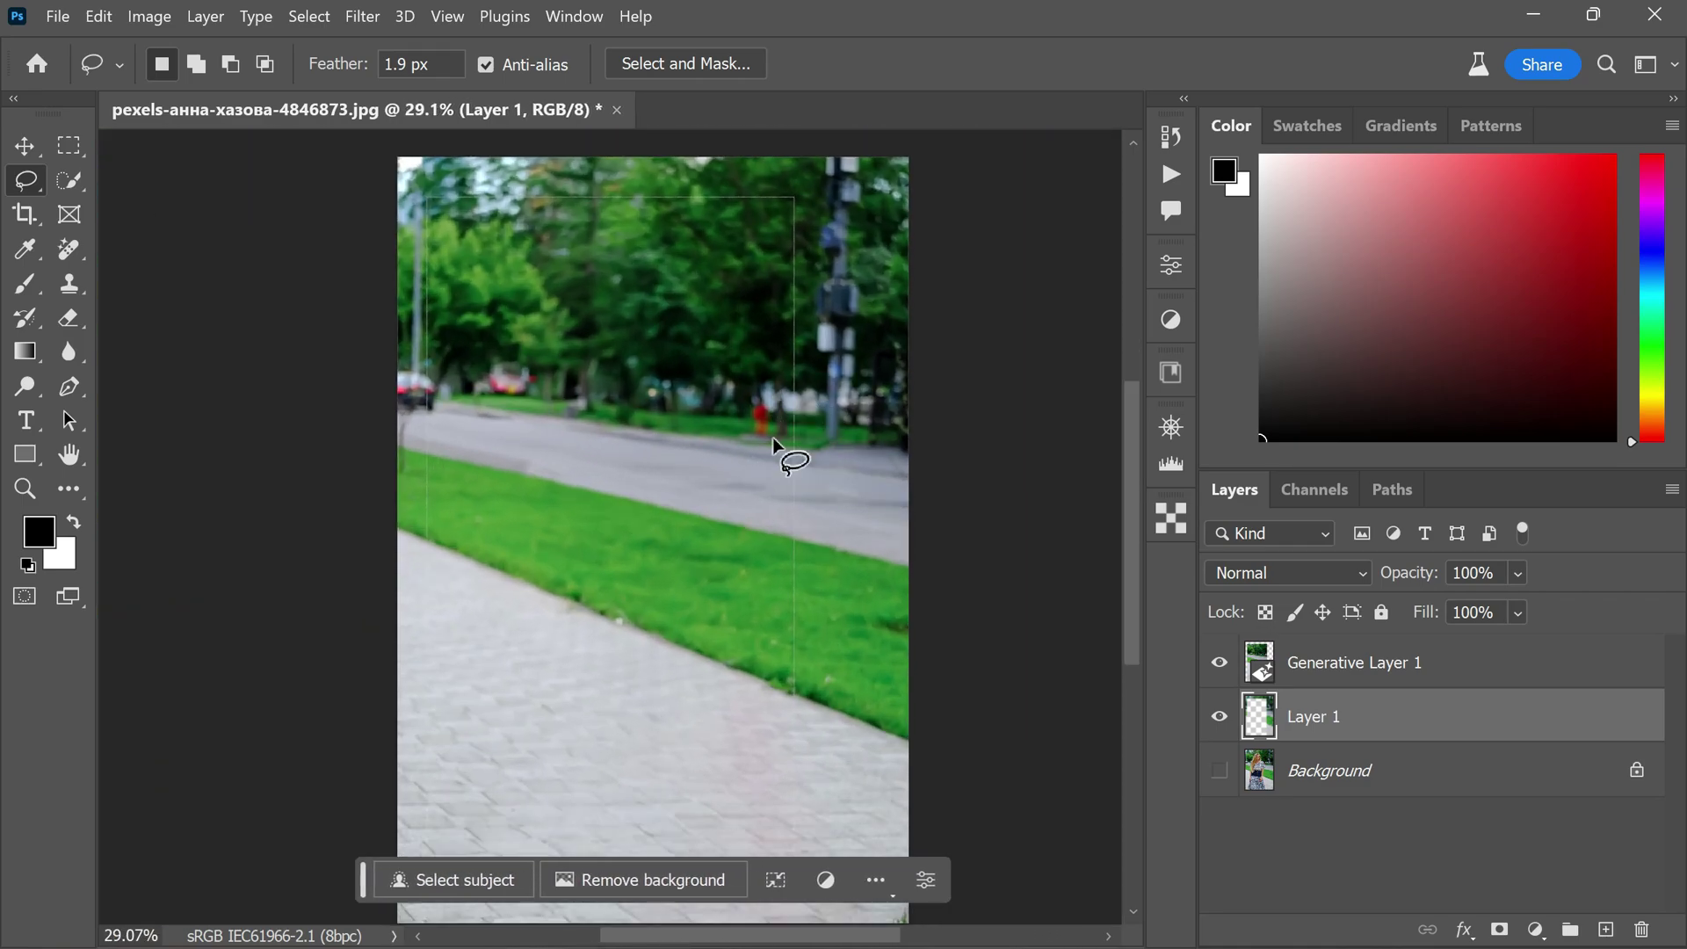
left_click(1393, 684, "shift")
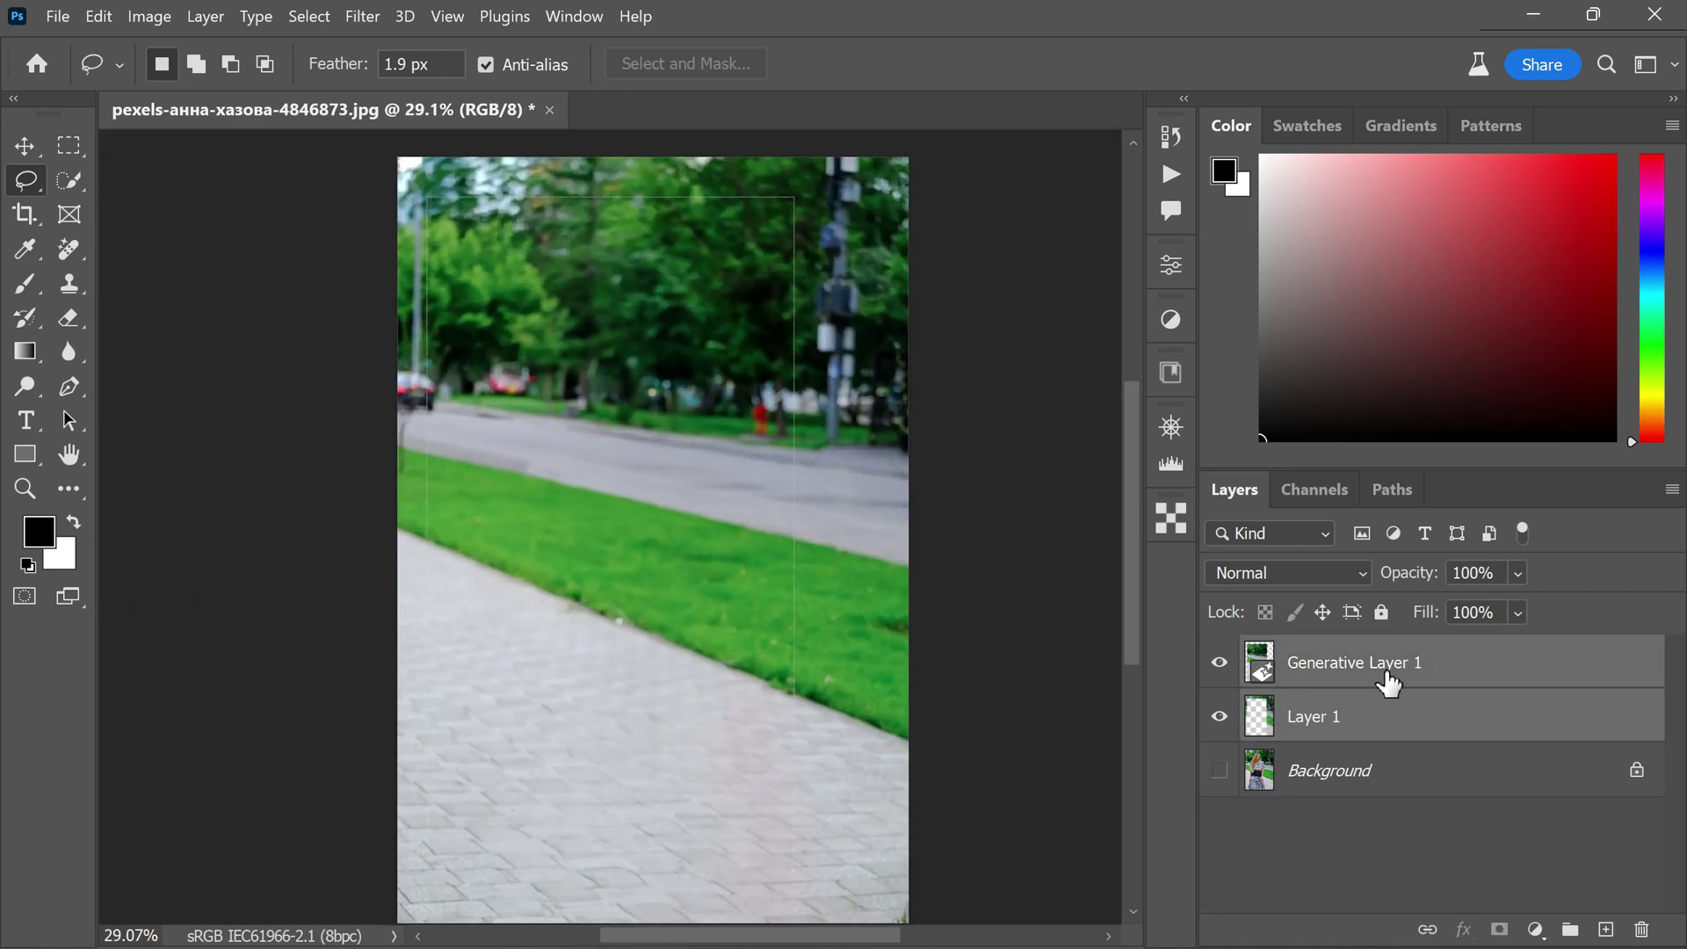
right_click(1323, 684)
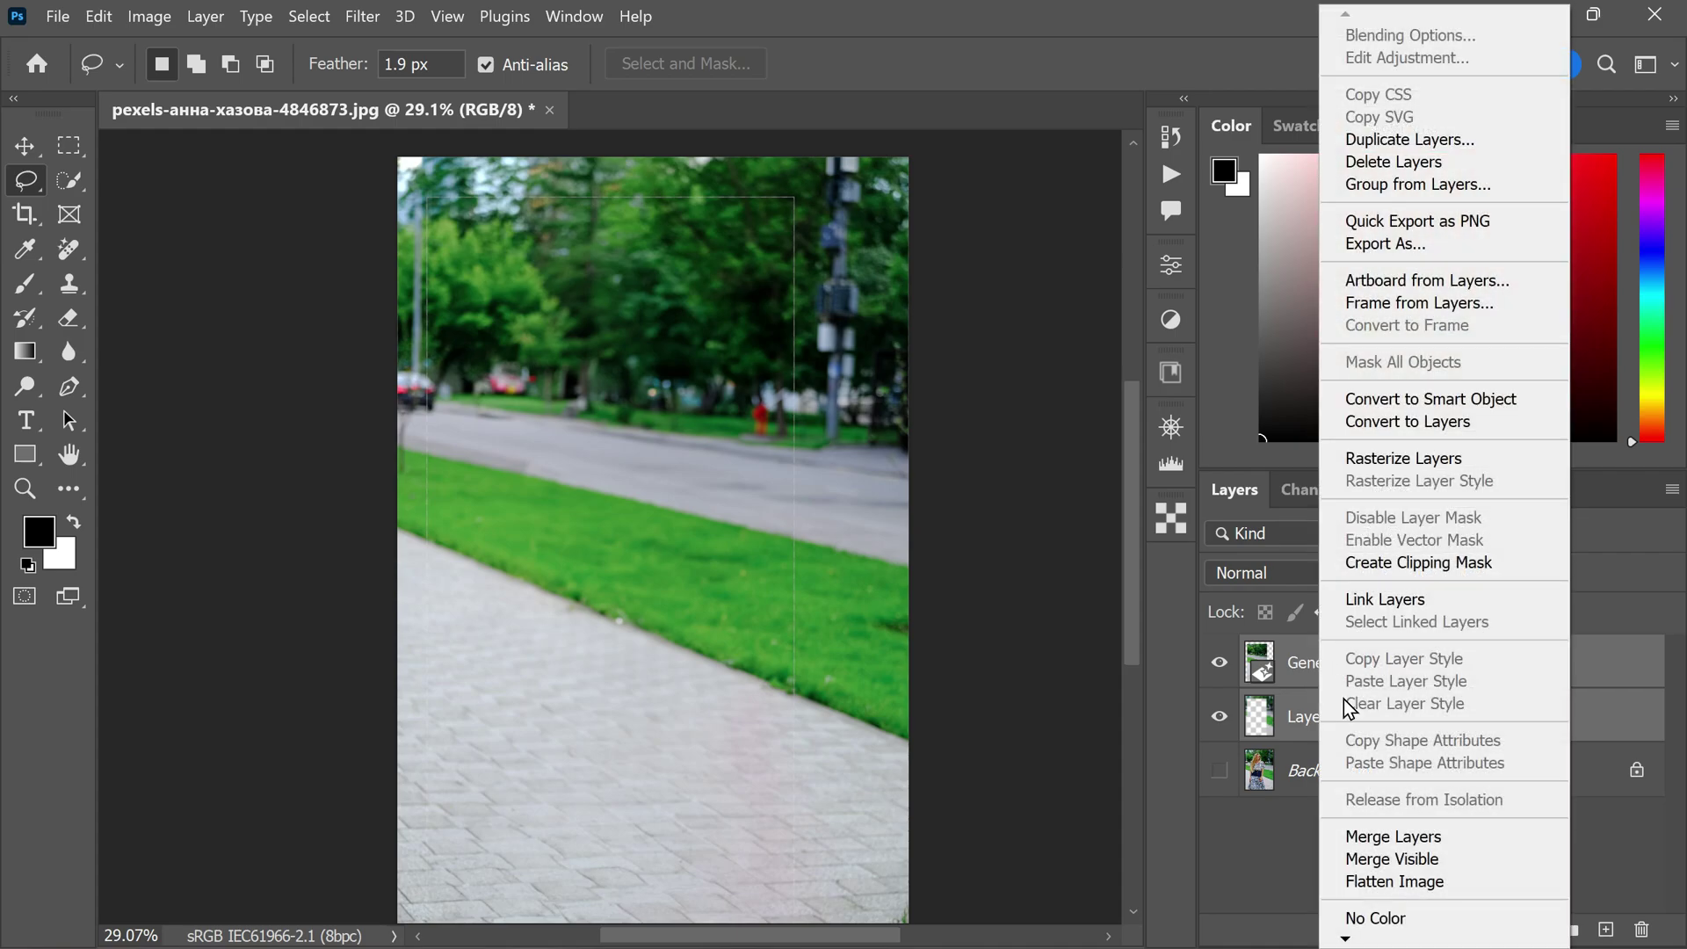
left_click(1469, 833)
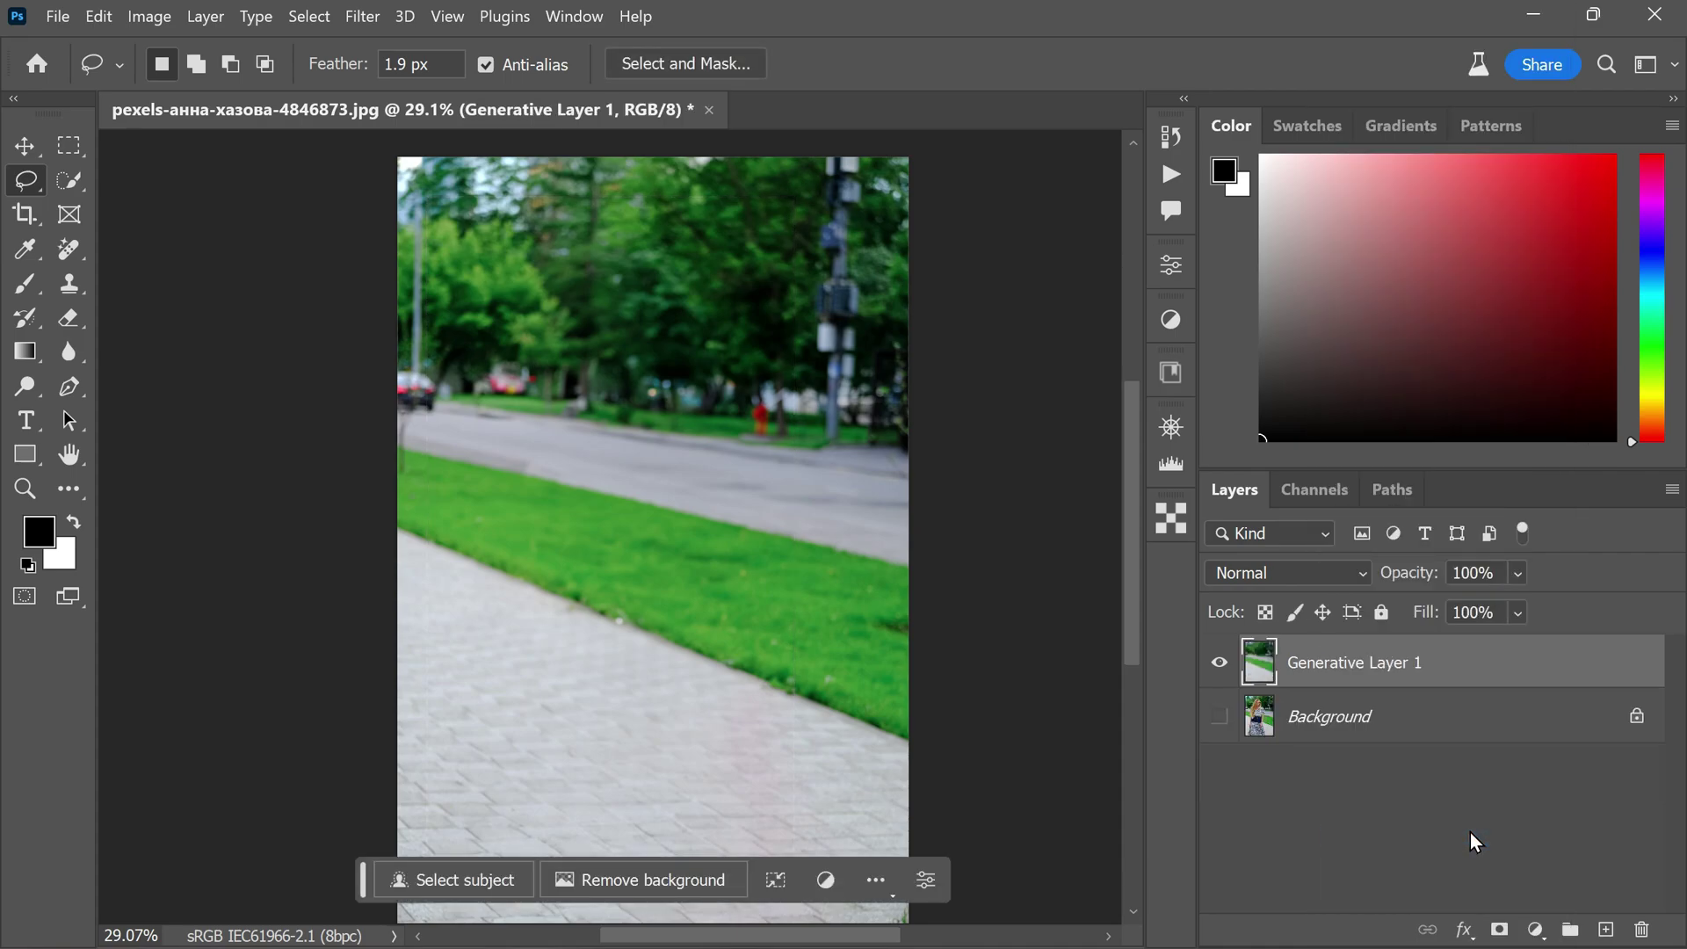
Rename the merged layer BACKGROUND, then select the original Background layer.
scroll(557, 492, "down", 2)
scroll(650, 532, "up", 1)
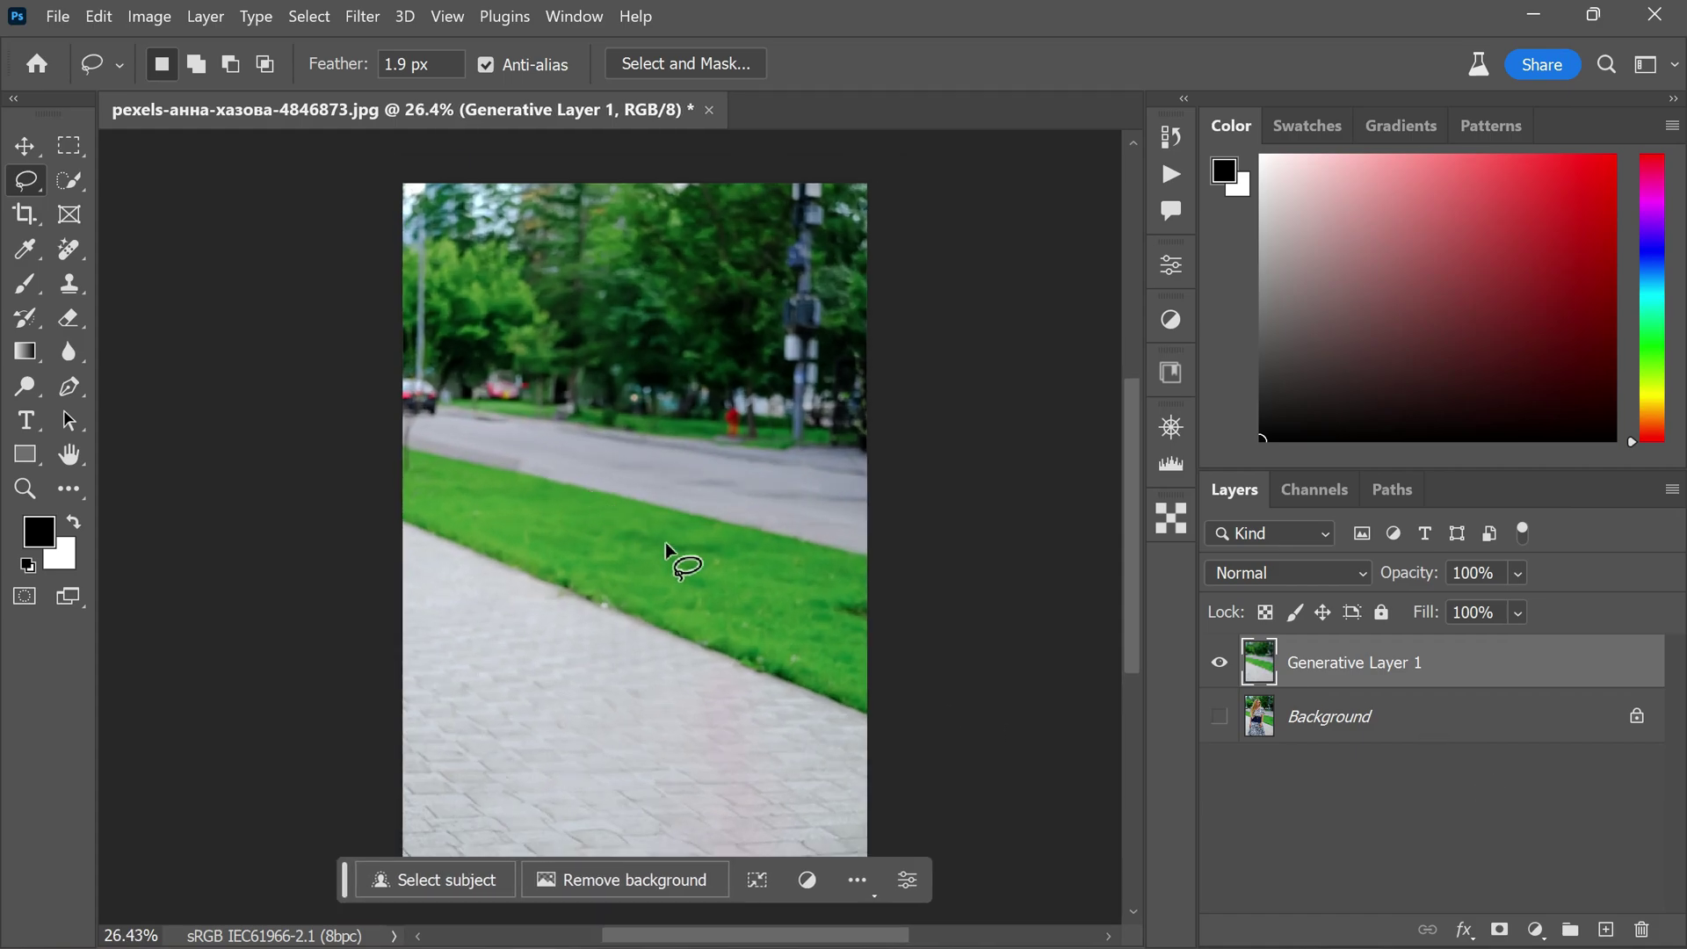
double_click(1321, 672)
type("BACKGROUND")
key("Return")
left_click(1299, 727)
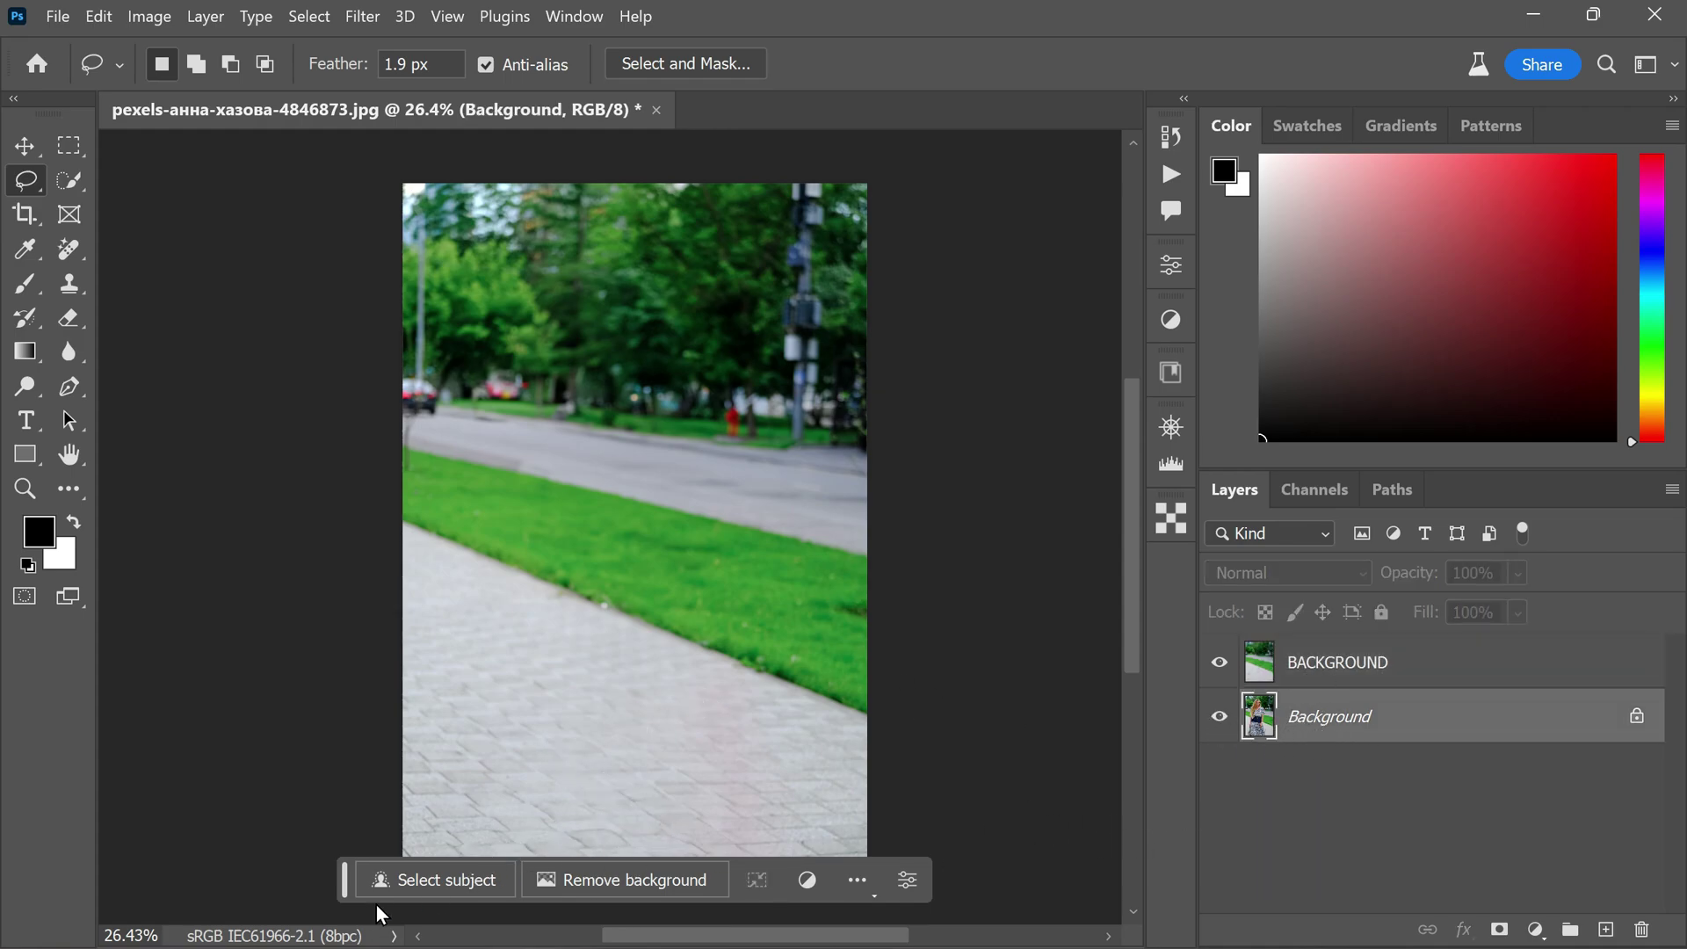
Select the woman with Select Subject and give BACKGROUND an inverted mask hiding her shape.
left_click(468, 878)
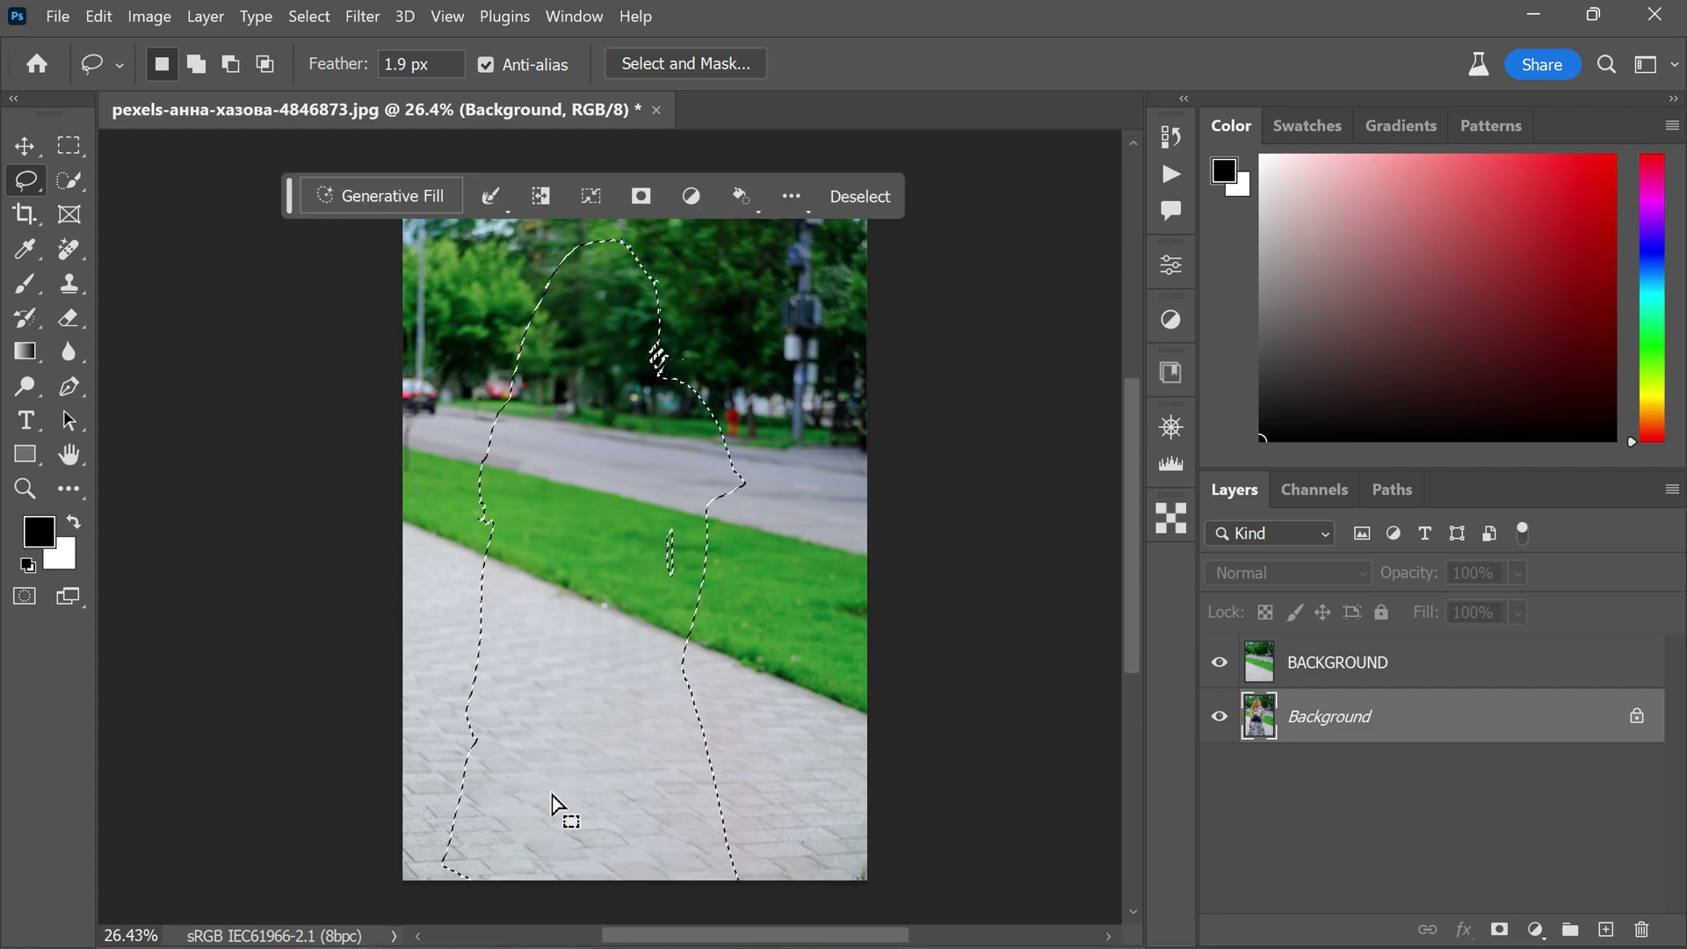
left_click(1315, 678)
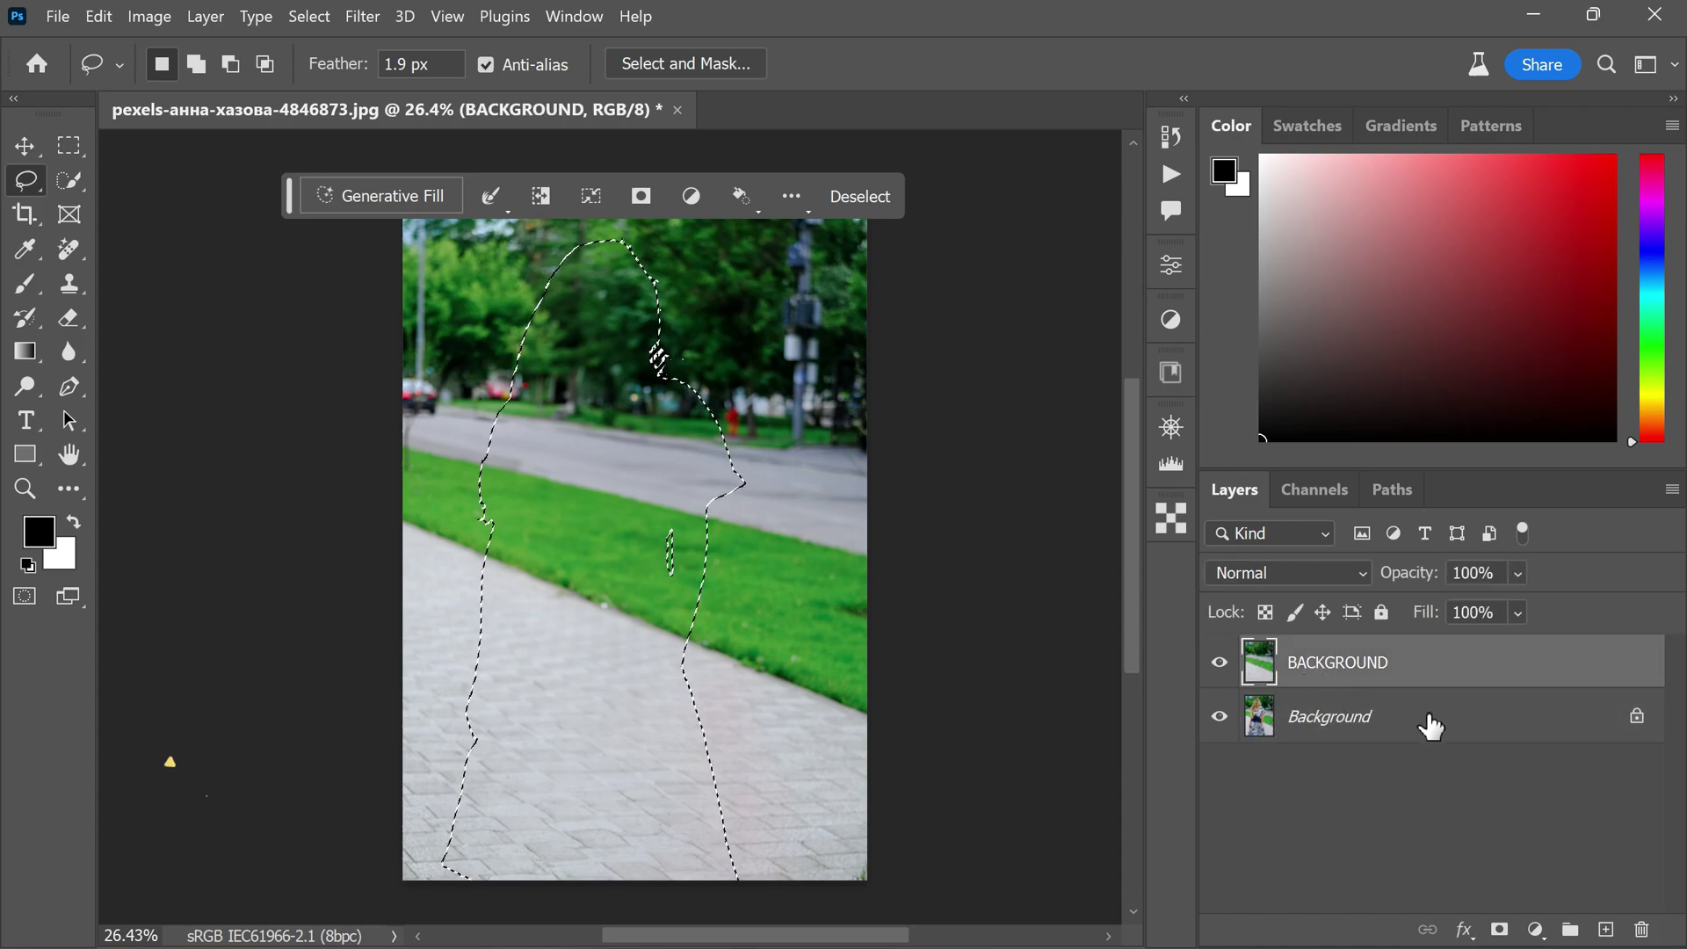
left_click(1499, 930, "alt")
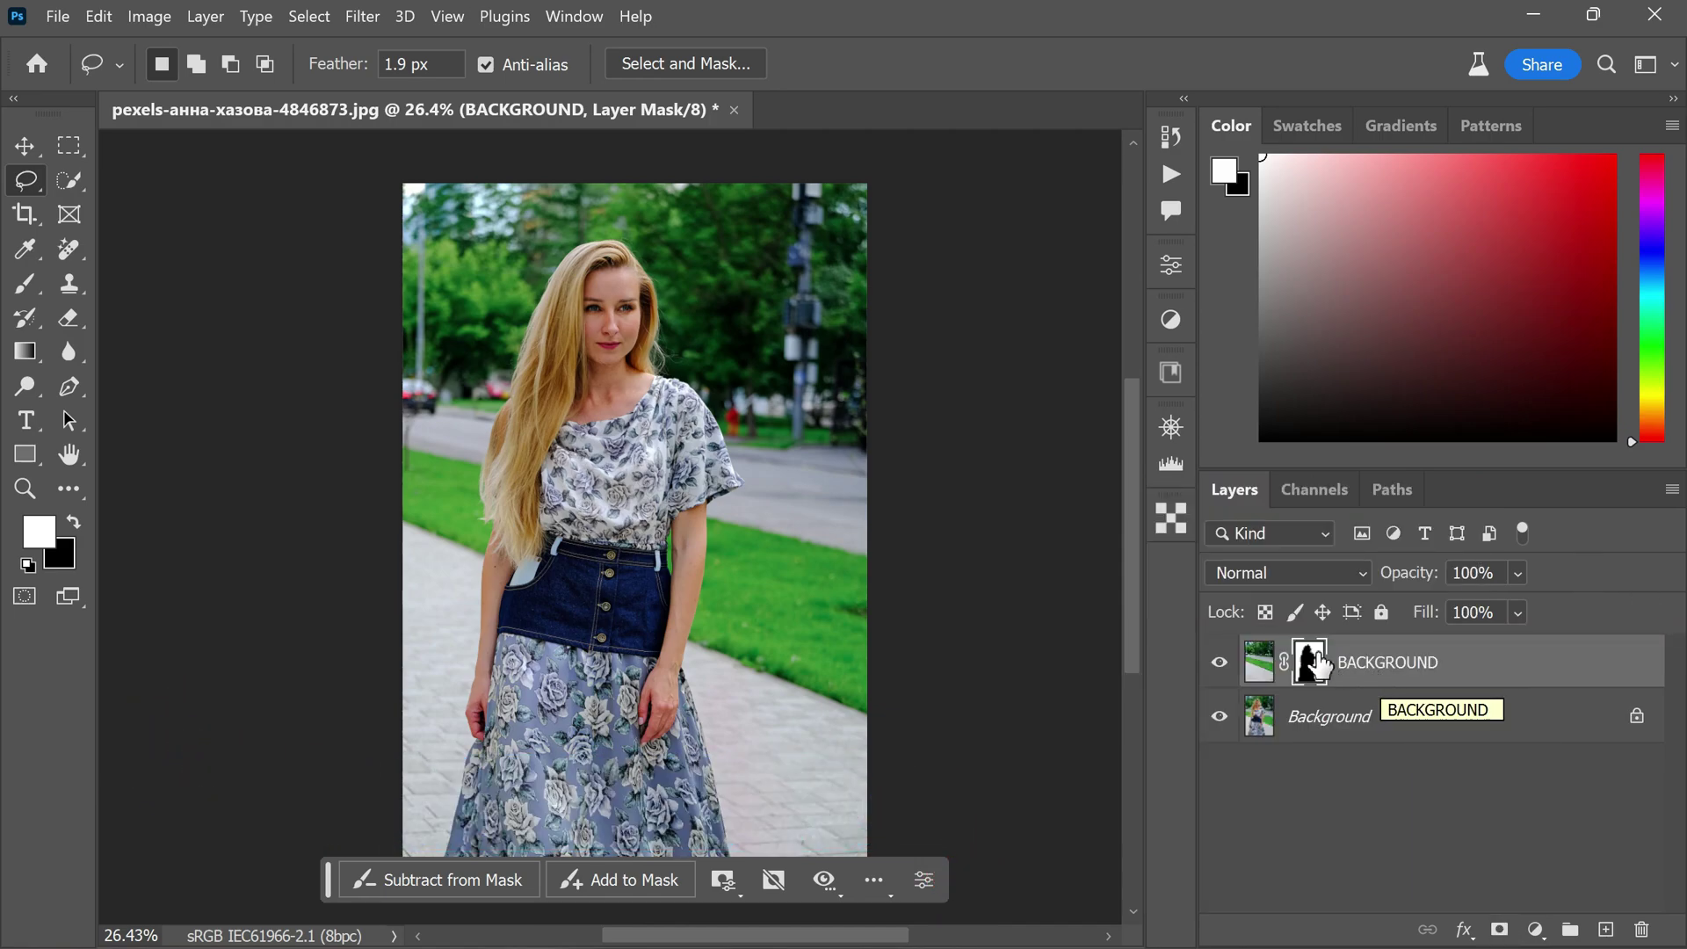
left_click(1260, 672)
scroll(699, 505, "down", 2)
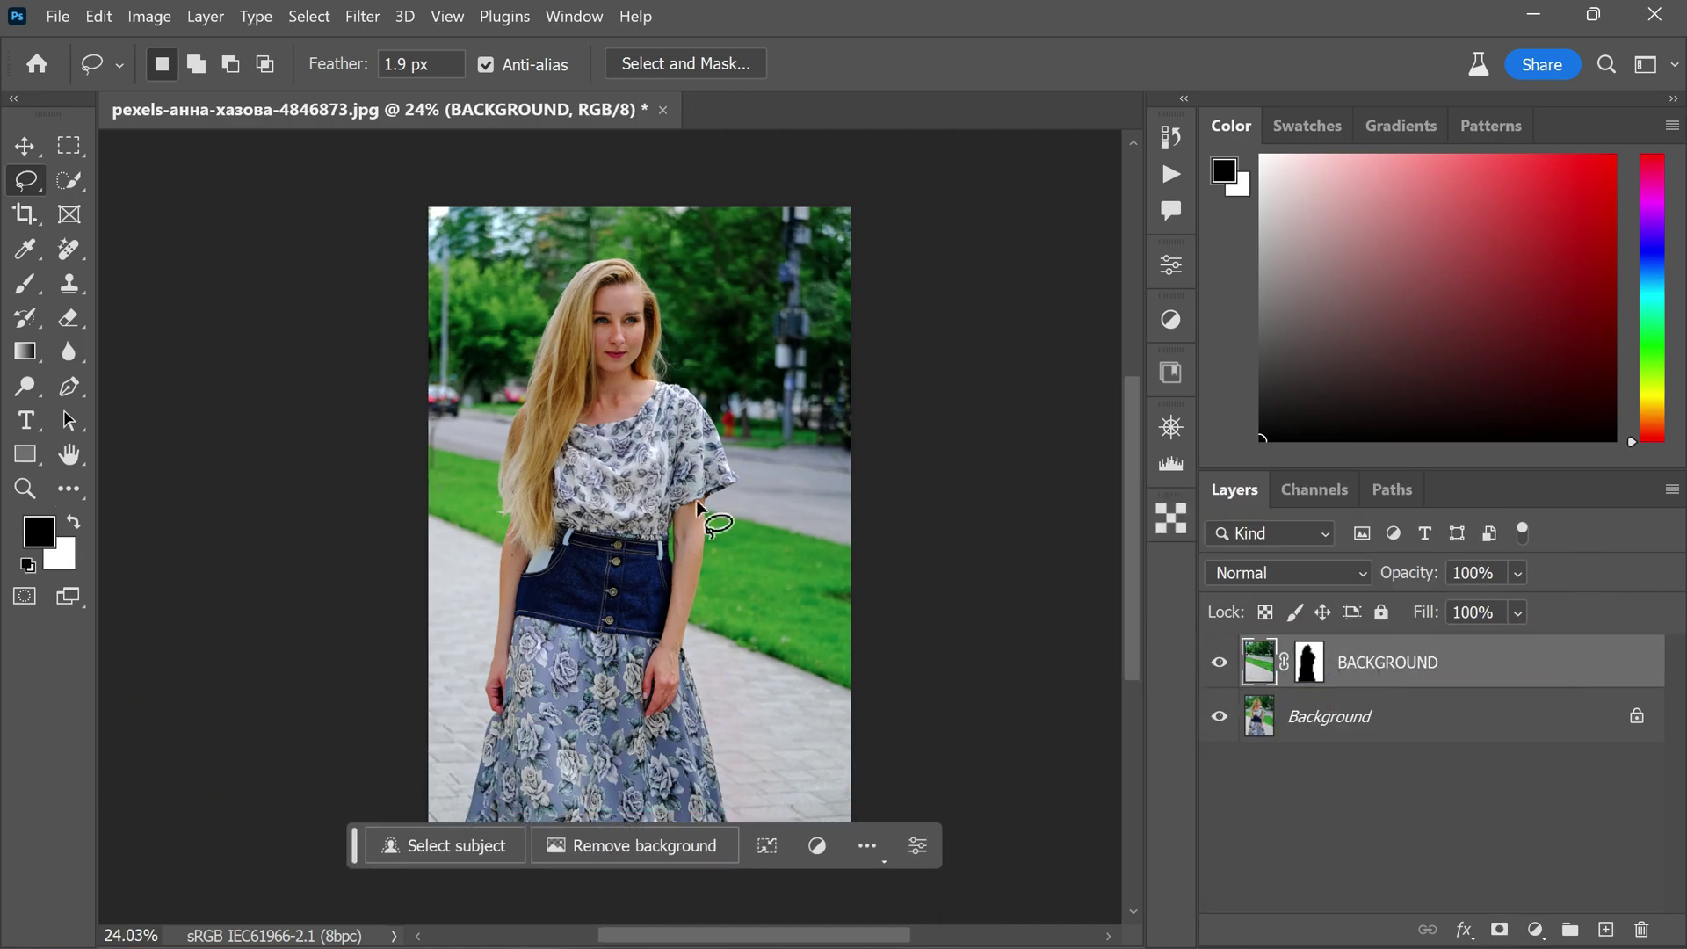
scroll(699, 501, "up", 1)
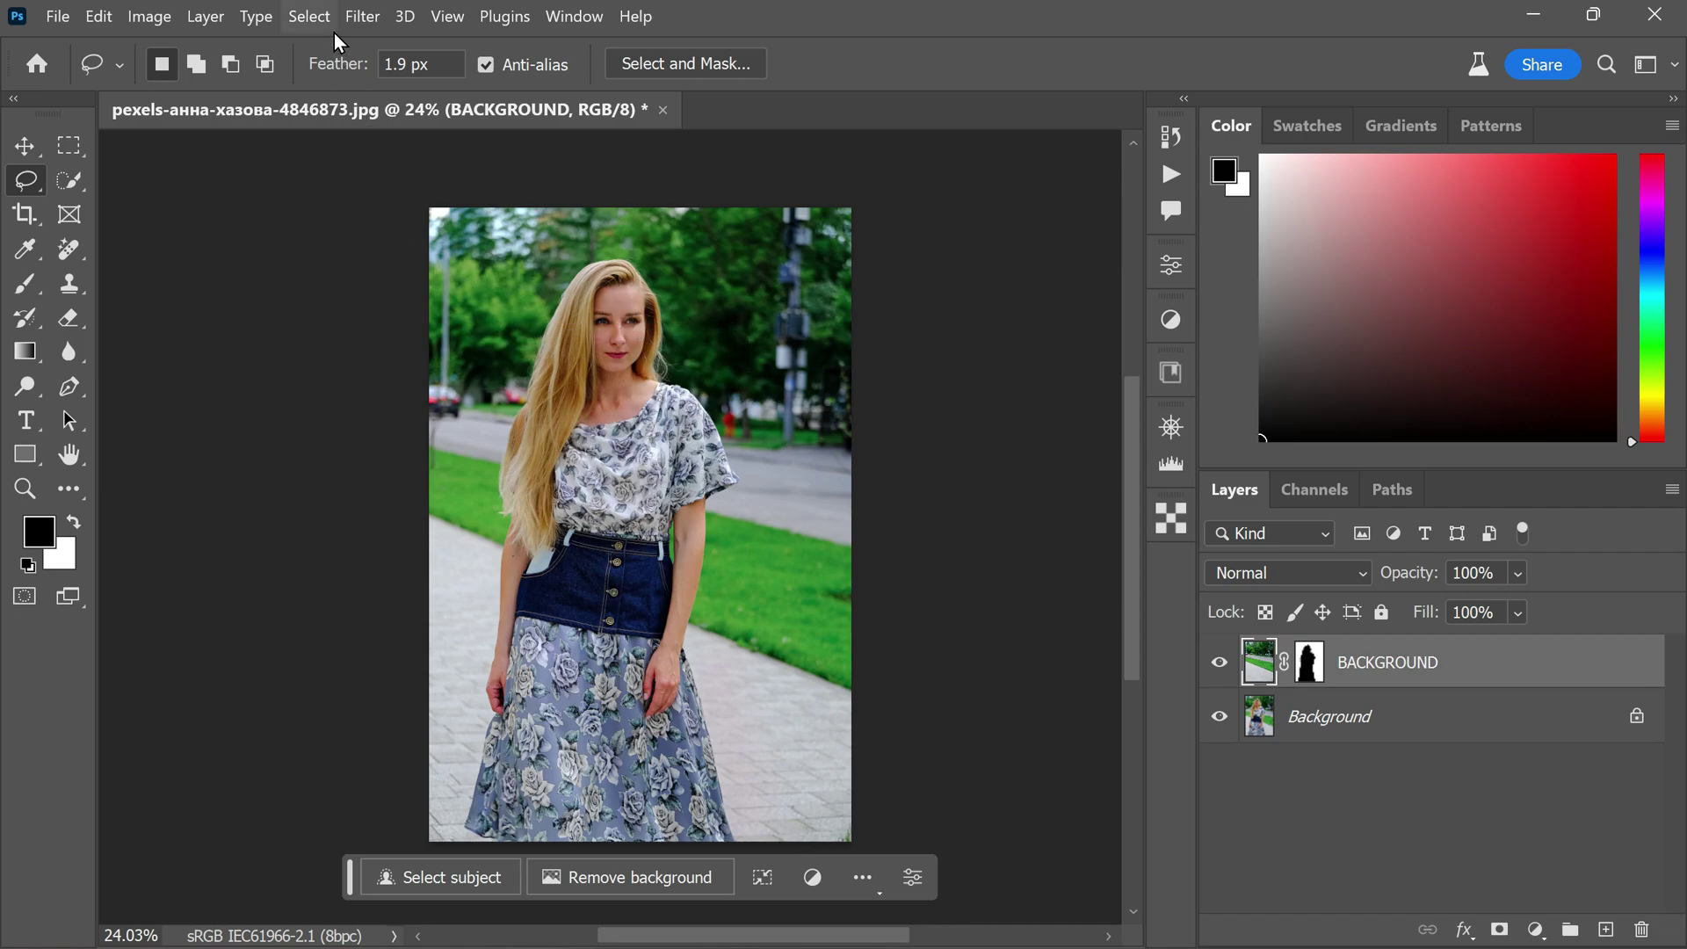
left_click(353, 17)
Choose Filter > Blur > Lens Blur for the BACKGROUND layer.
mouse_move(617, 330)
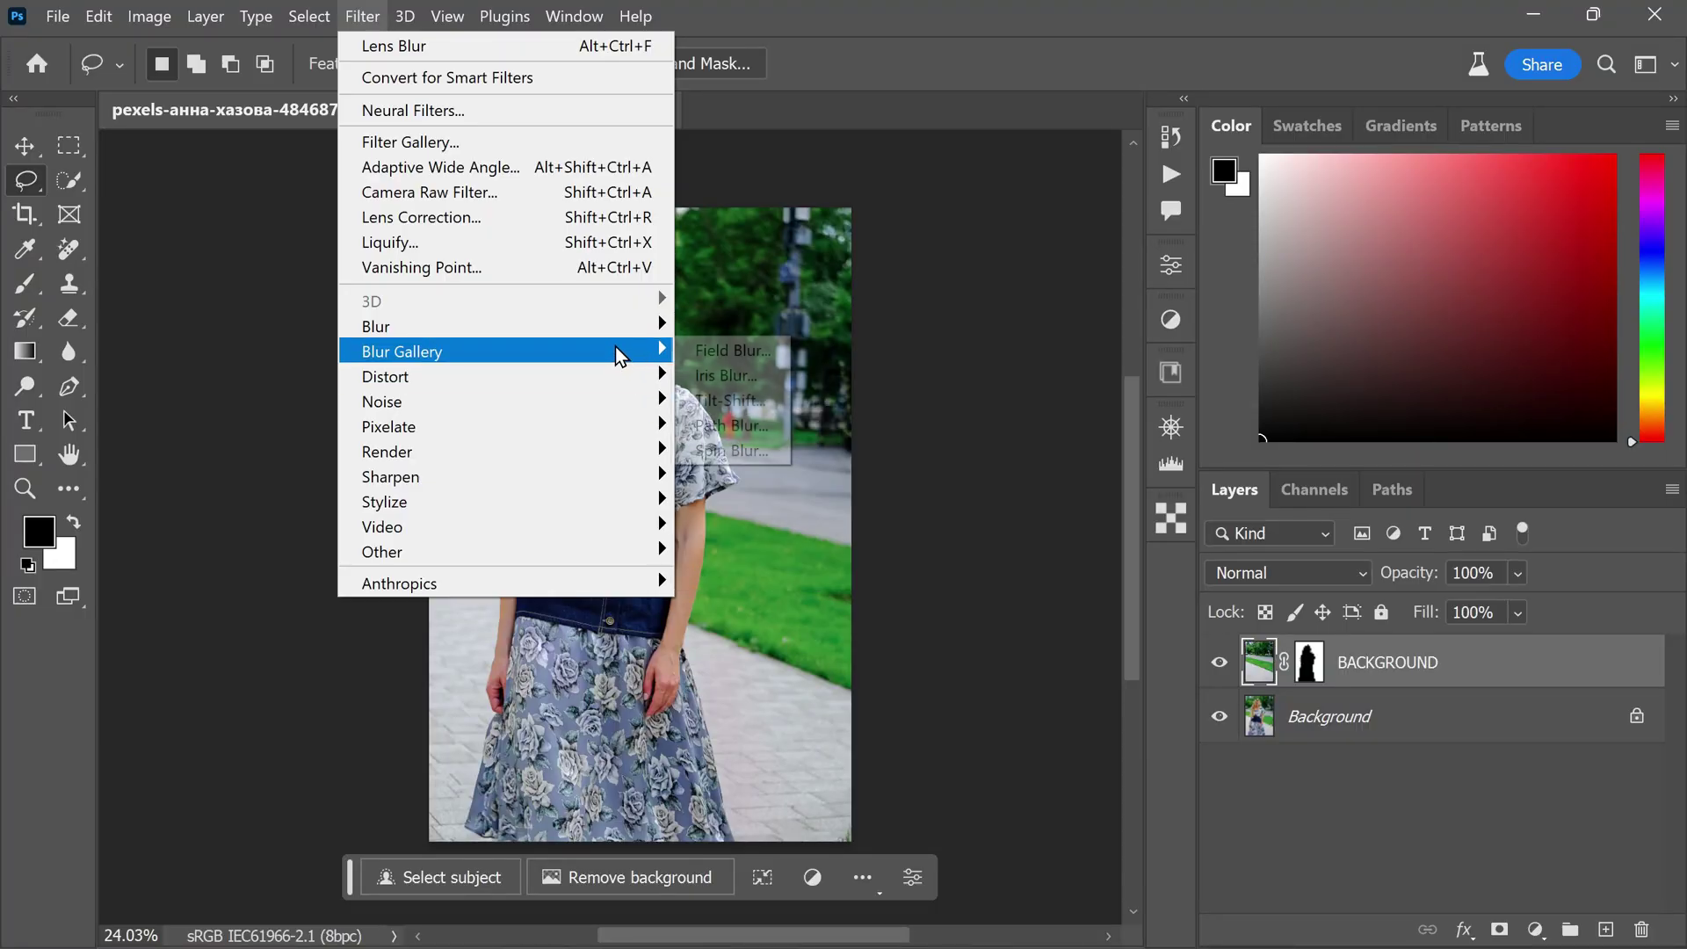
mouse_move(615, 348)
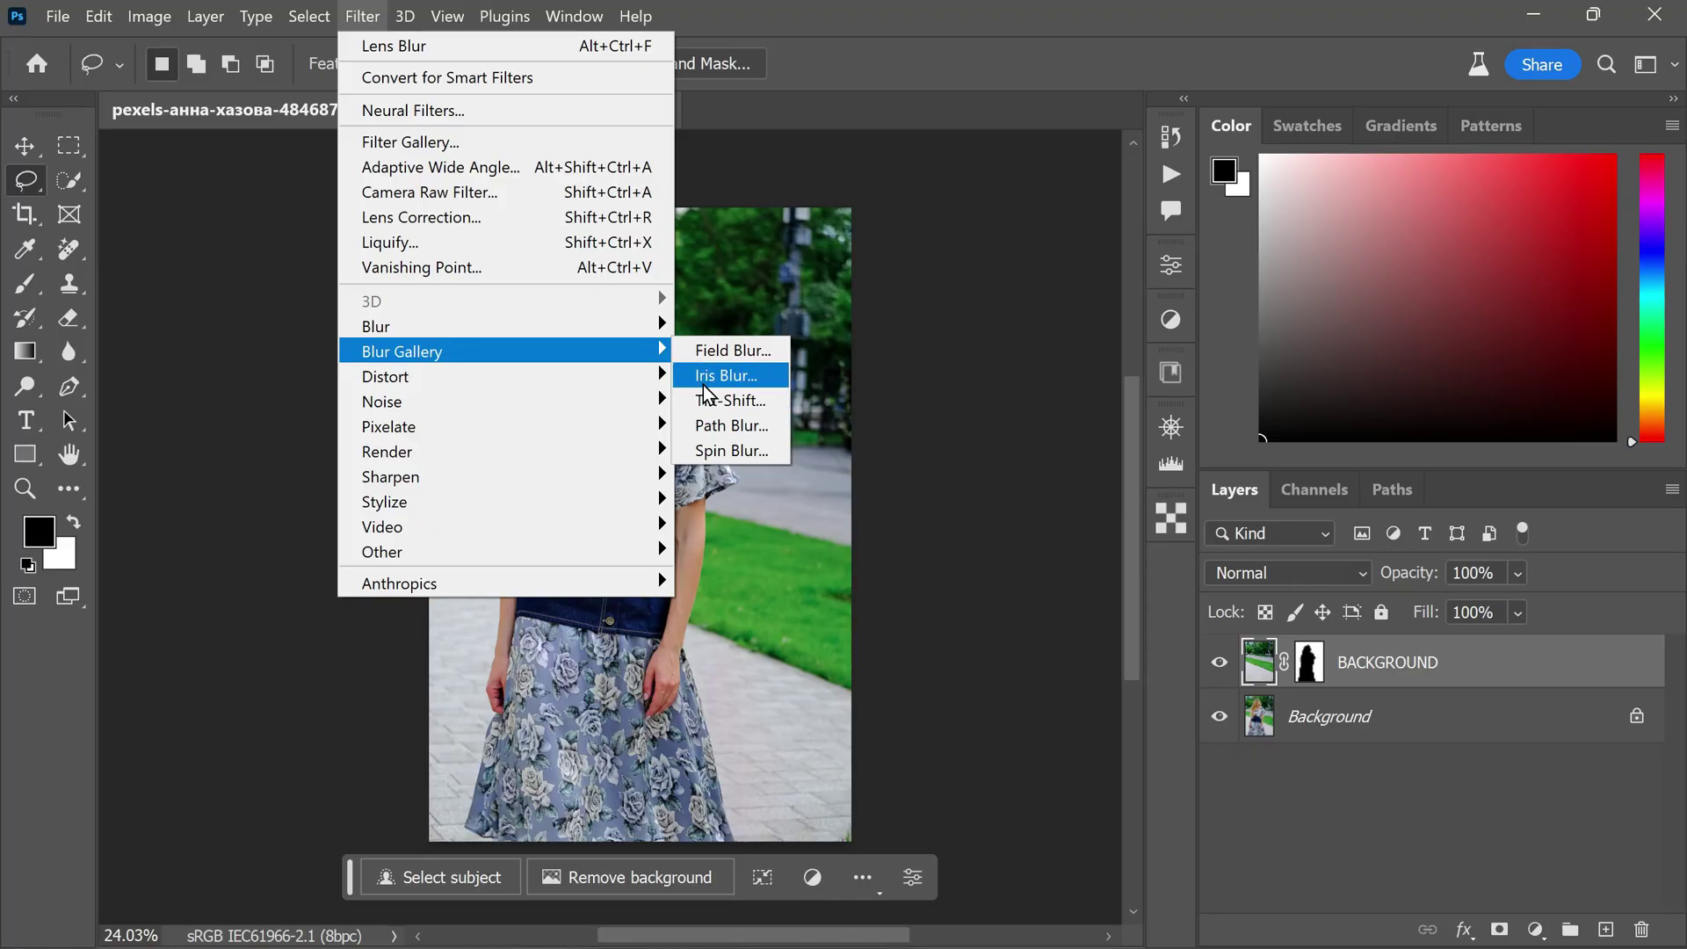
mouse_move(613, 334)
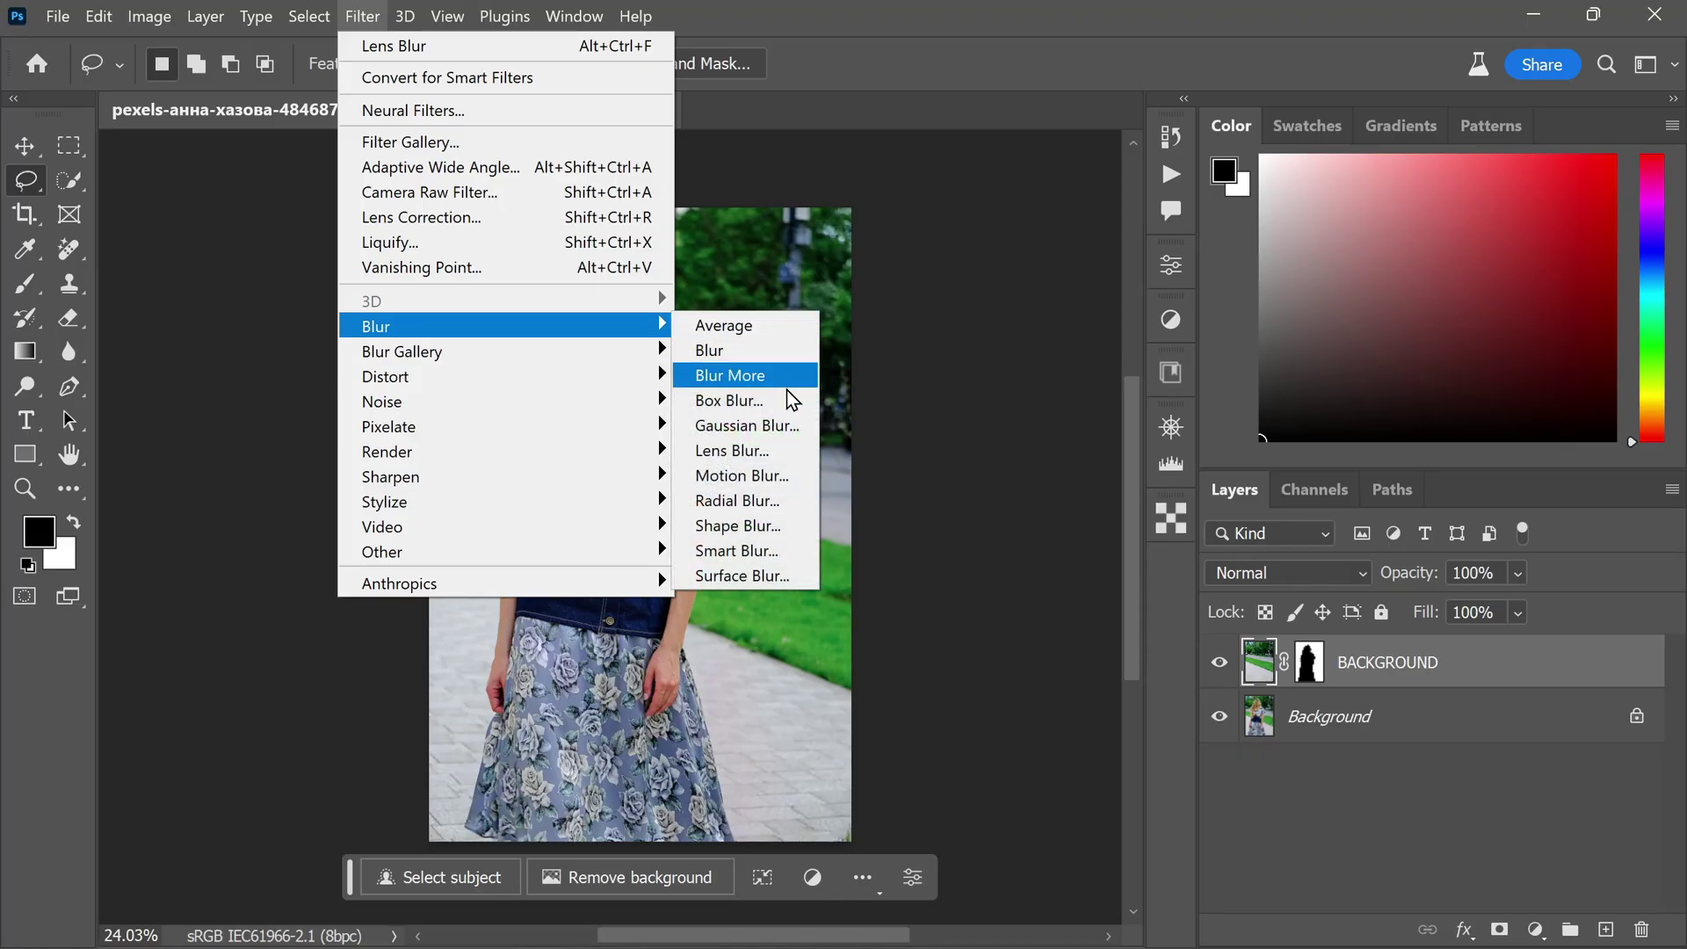
left_click(798, 450)
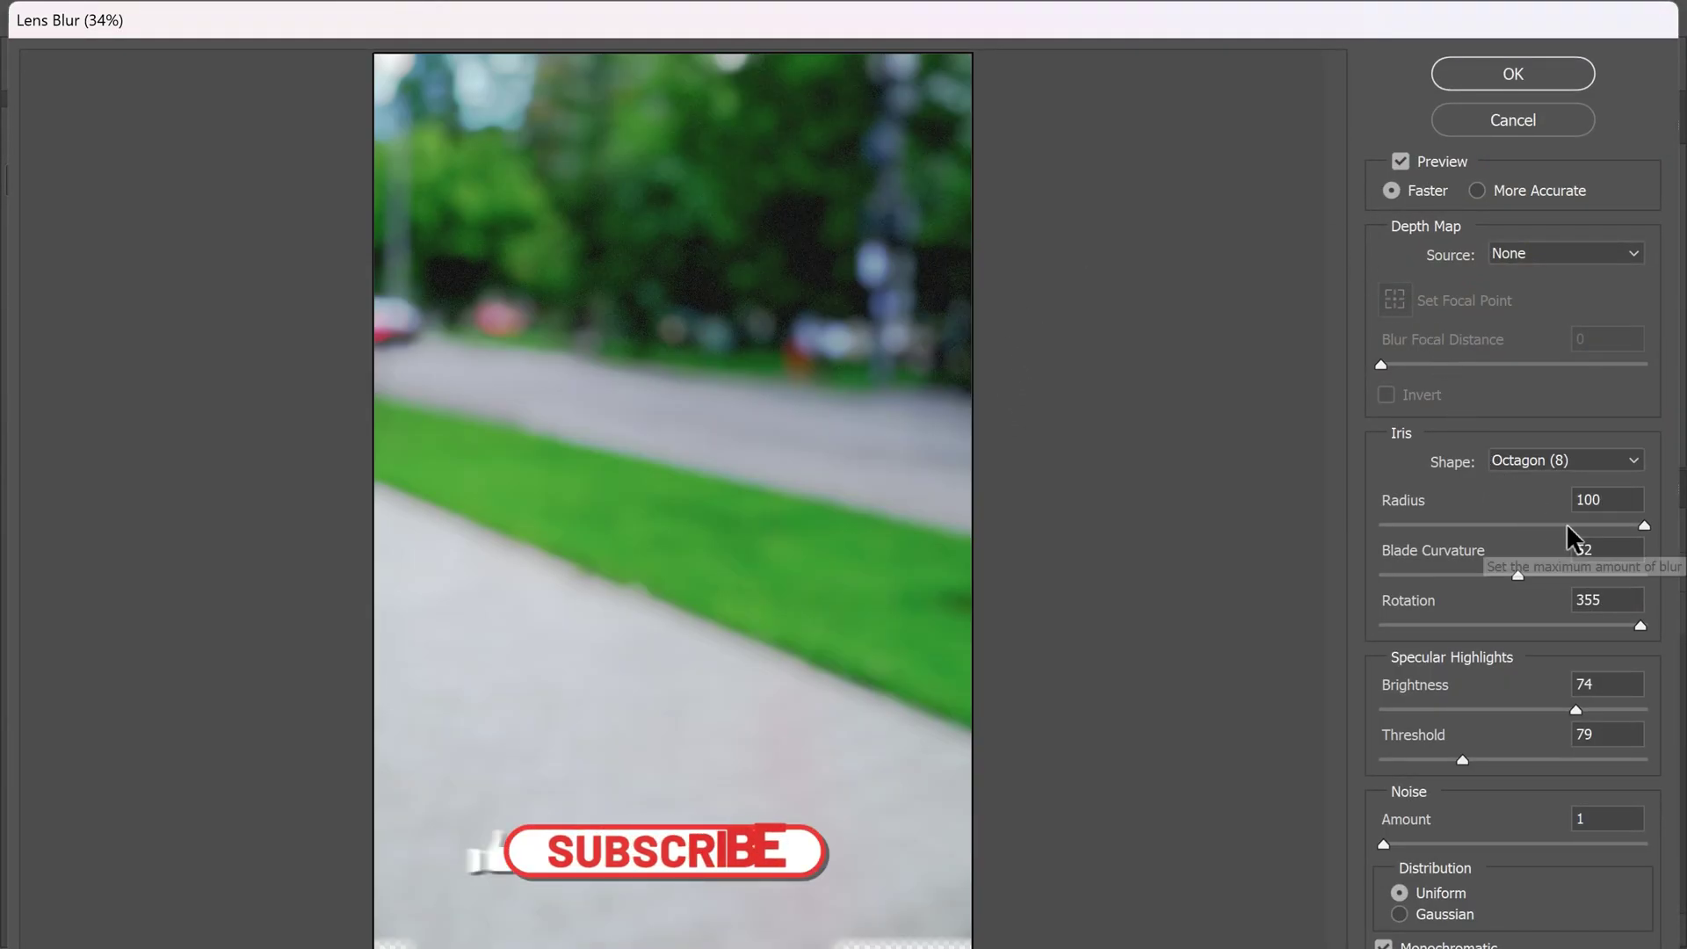
Apply Lens Blur with Radius 100, specular Brightness 100 and Threshold 5.
left_click_drag(1543, 539, 1377, 546)
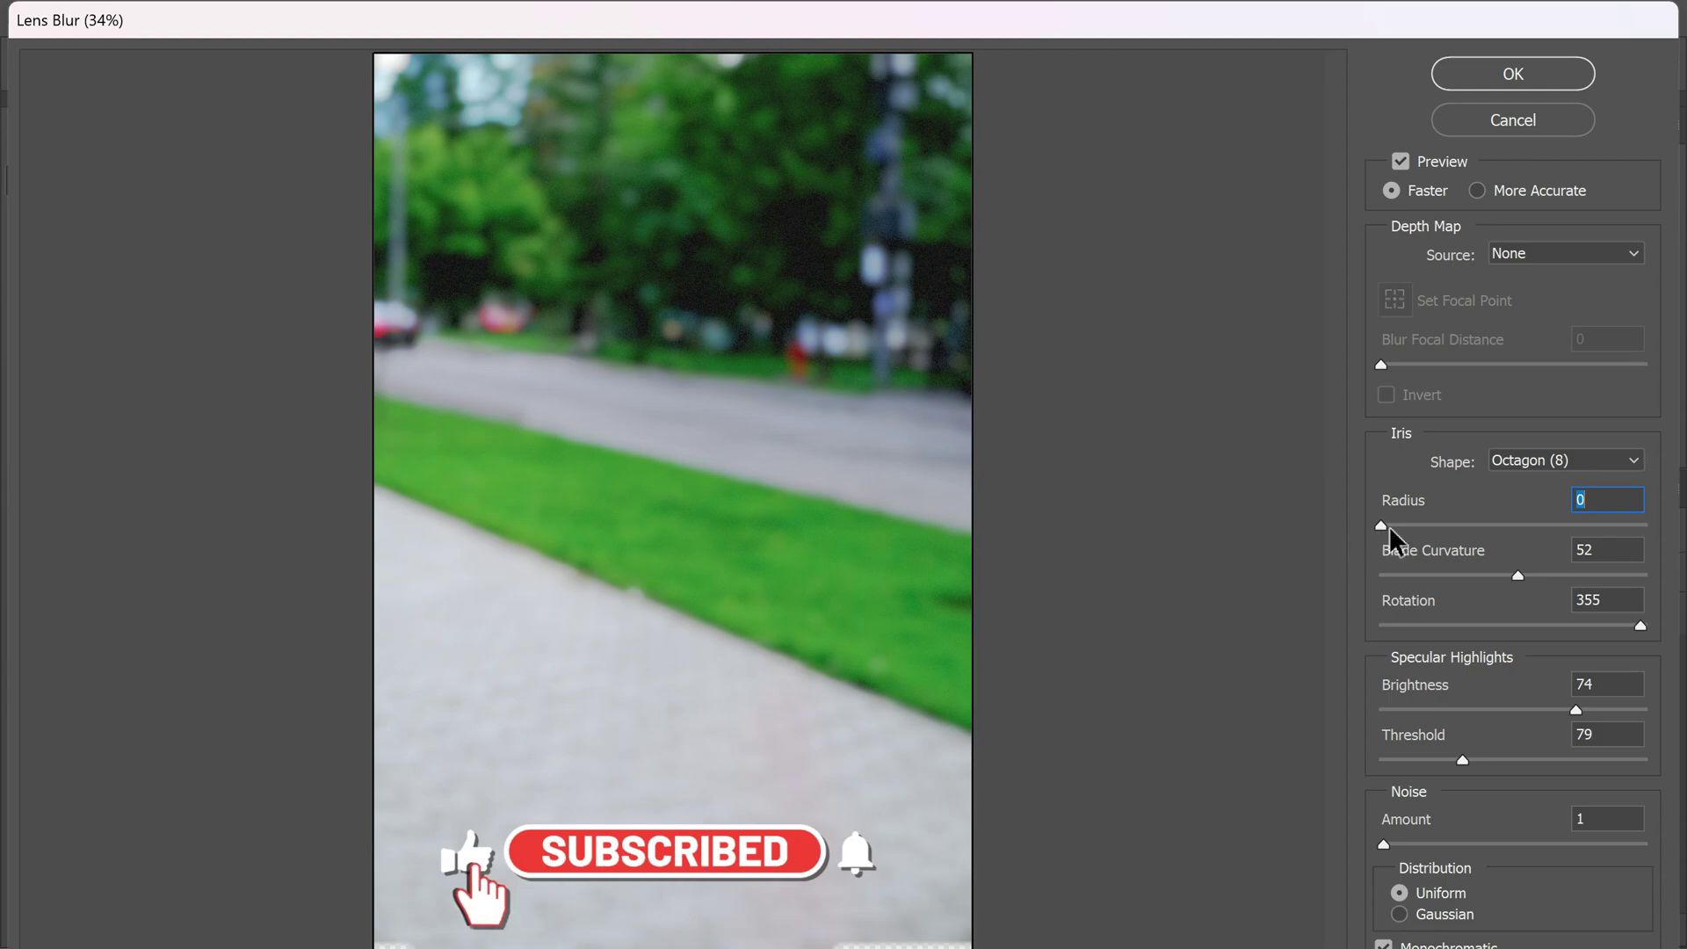
left_click(1384, 525)
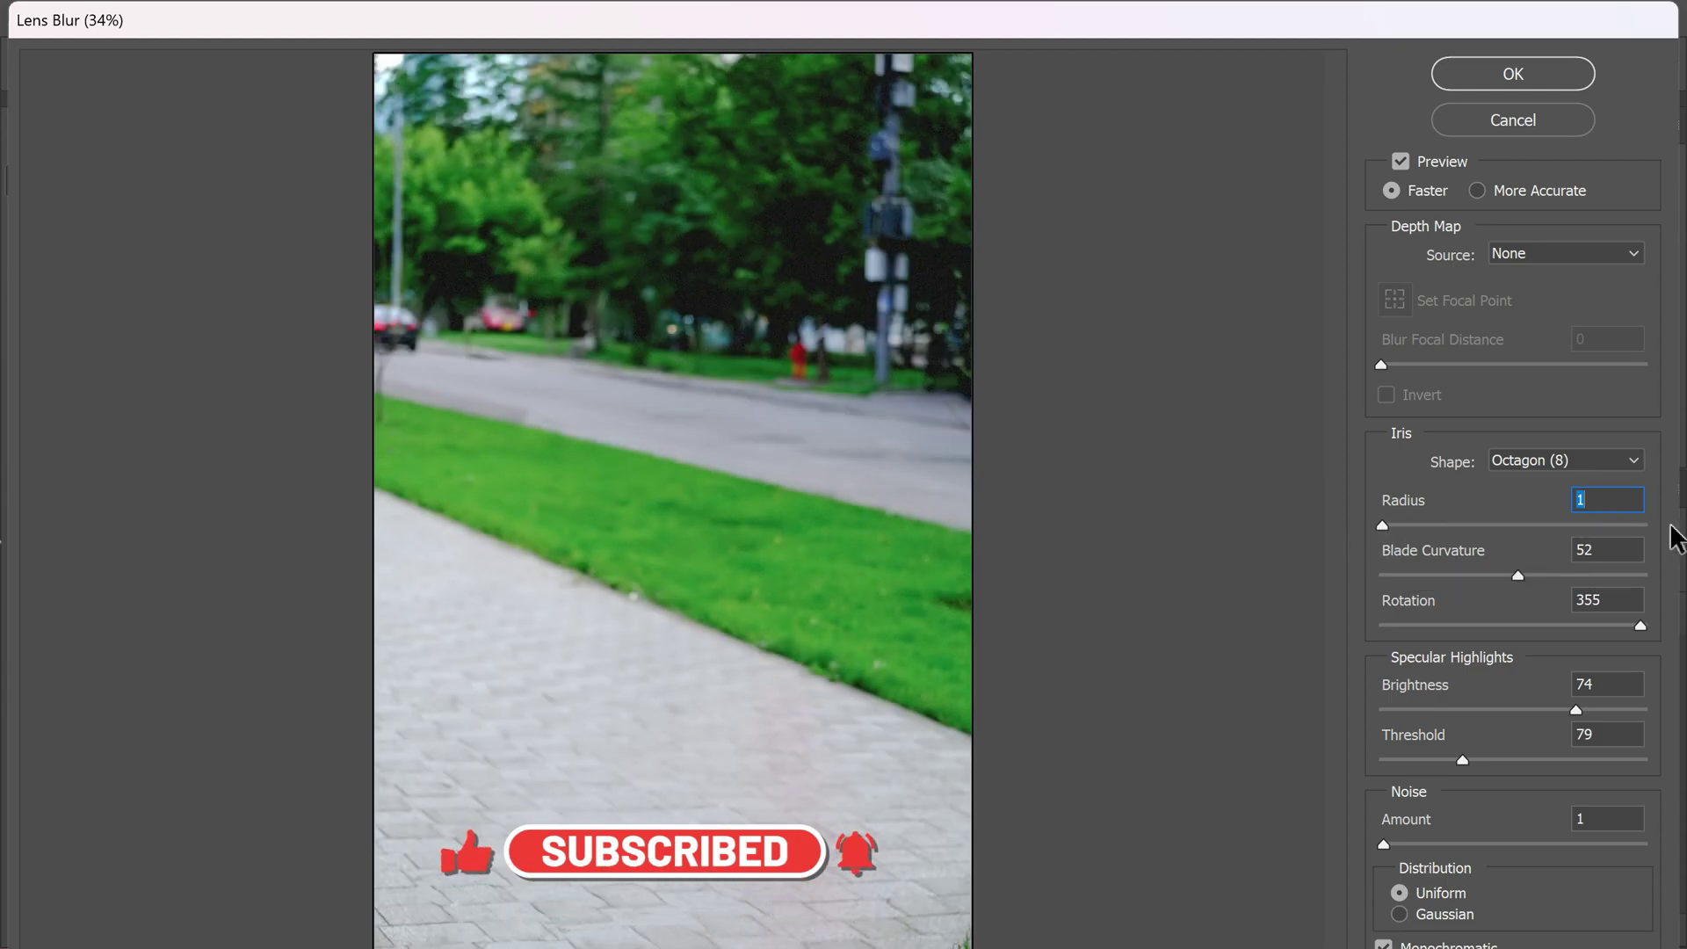
left_click_drag(1385, 527, 1678, 528)
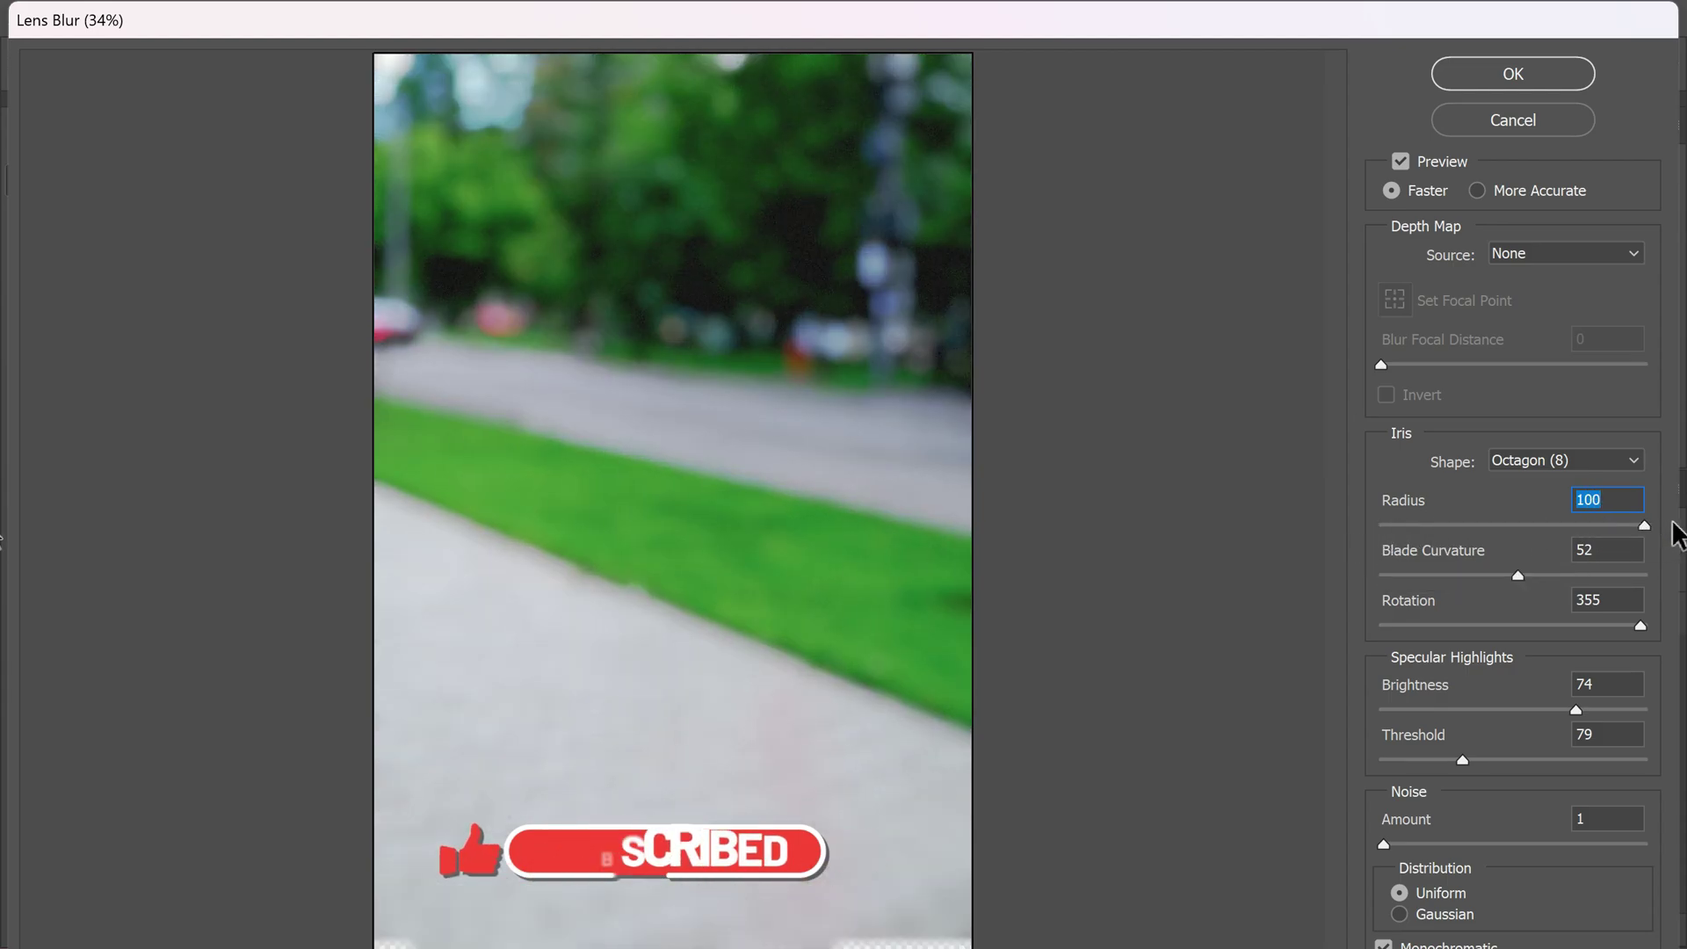
left_click_drag(1468, 710, 1674, 710)
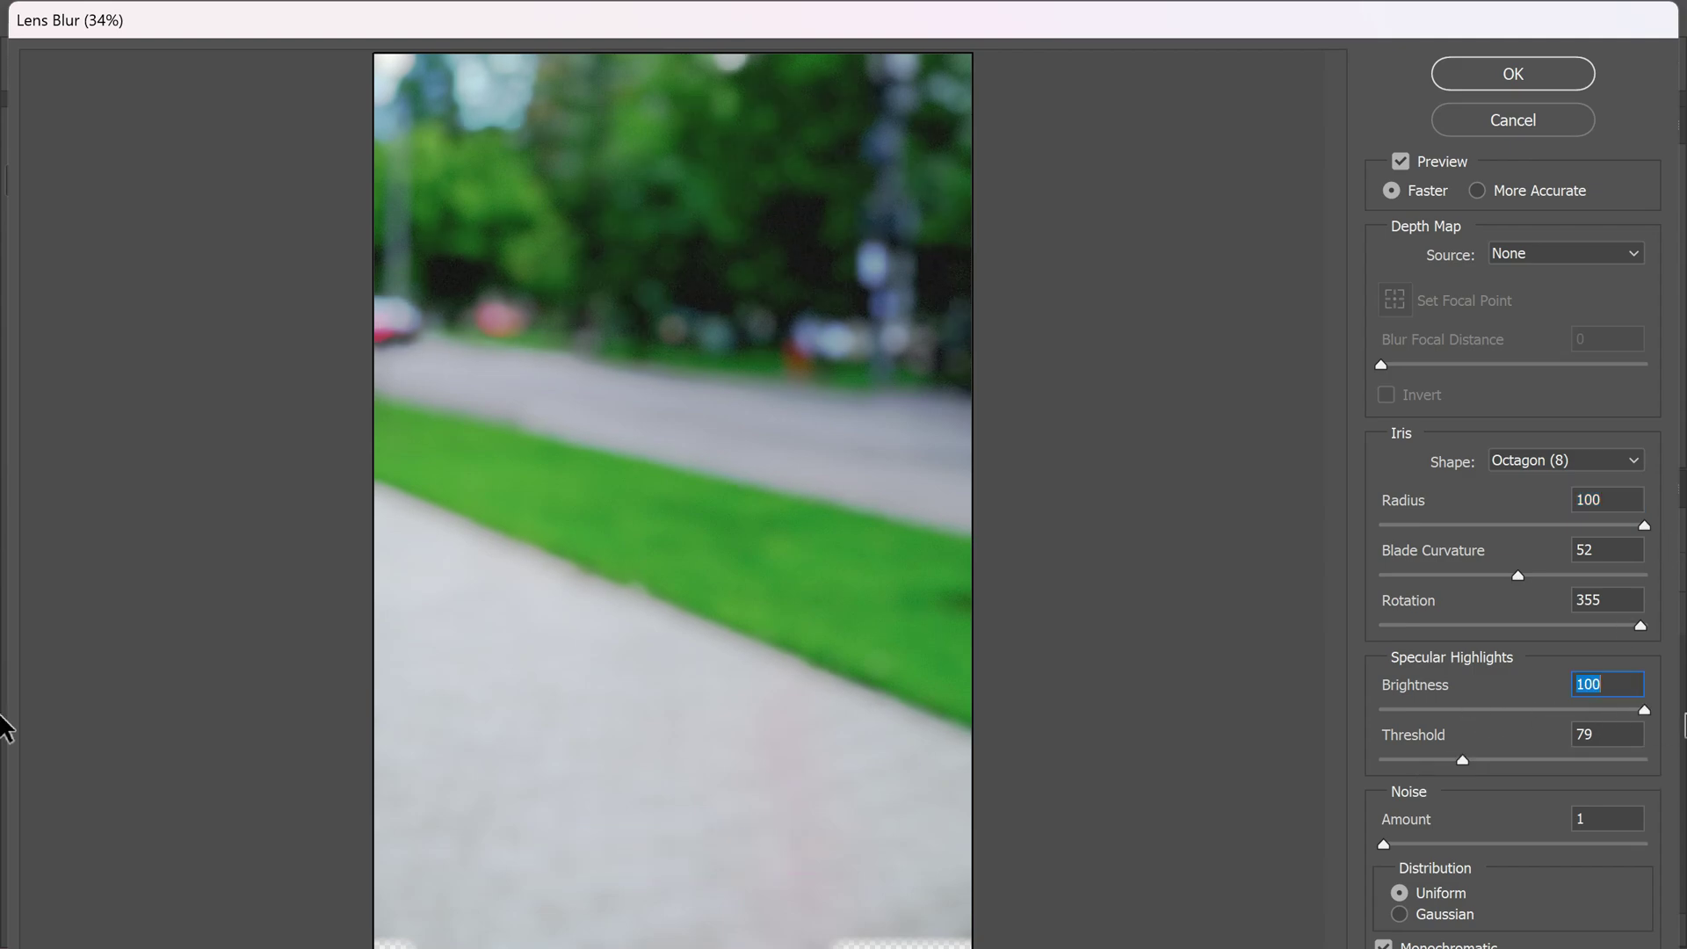
left_click_drag(1461, 763, 1645, 771)
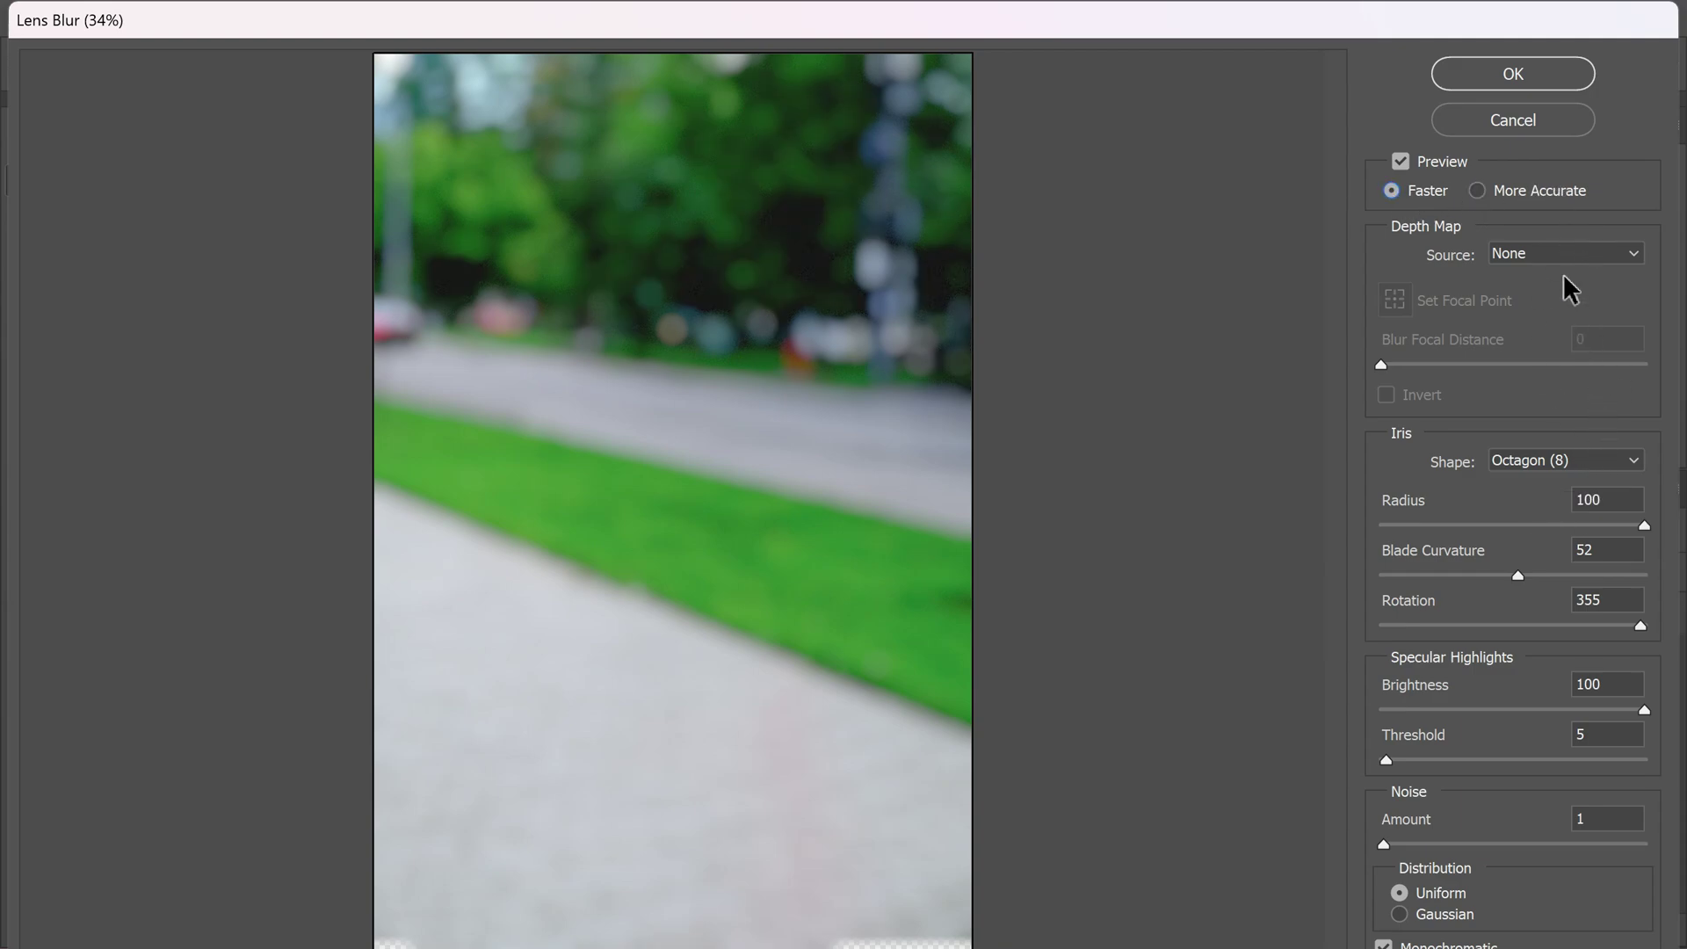
left_click(1531, 64)
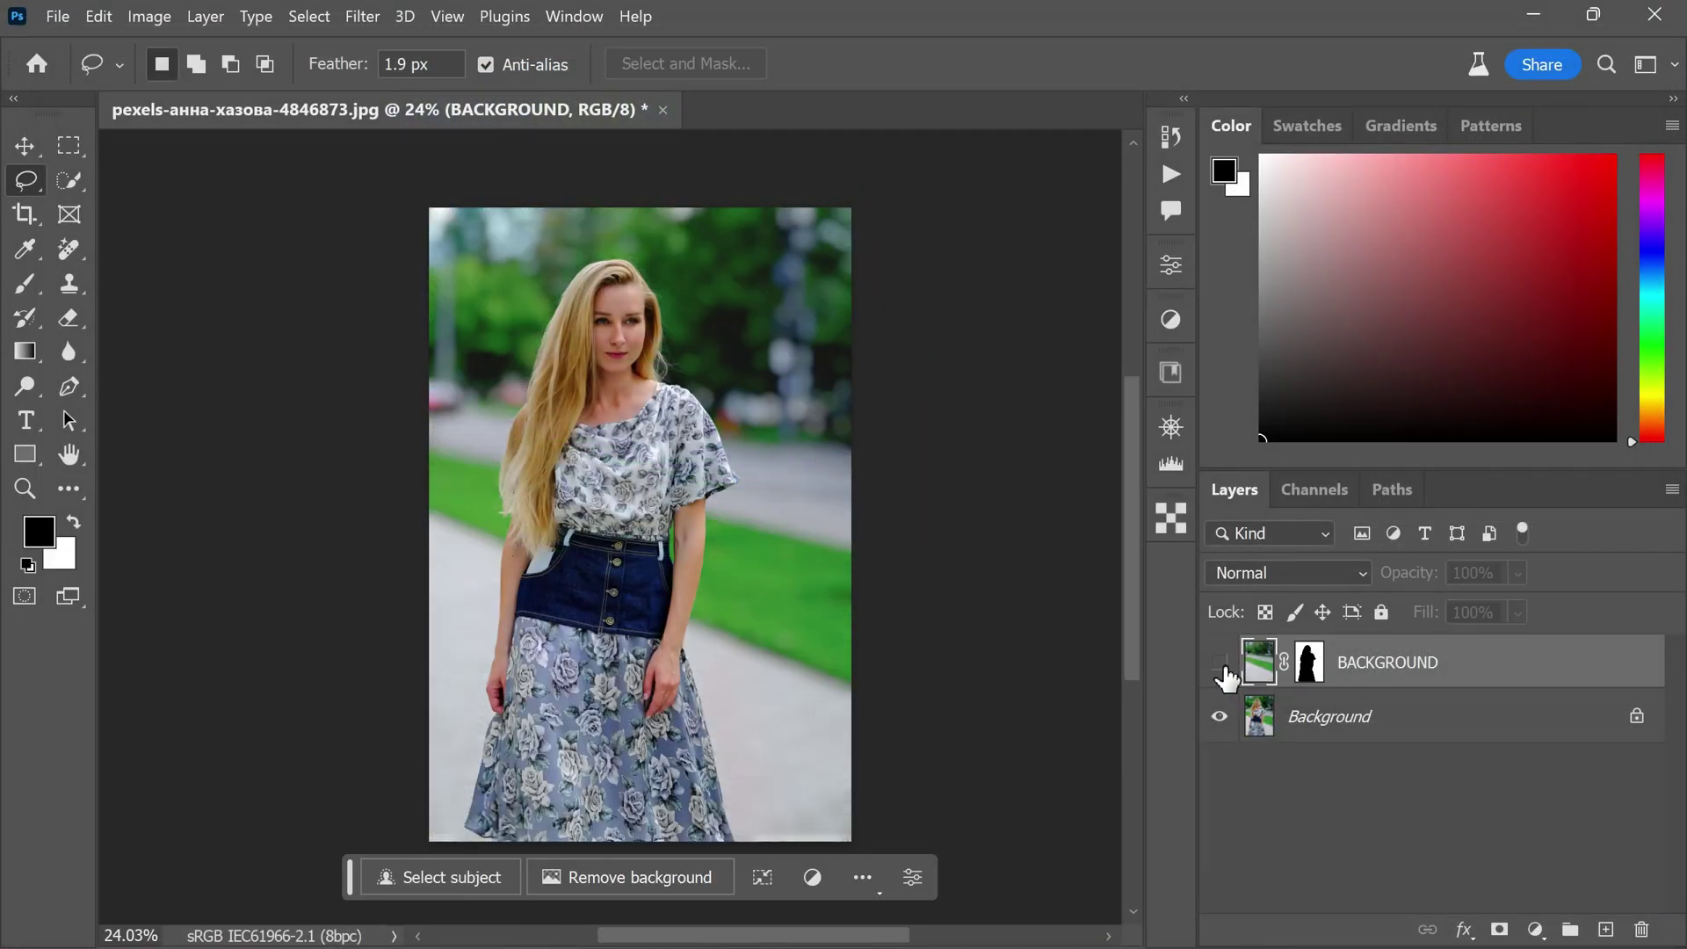
scroll(645, 309, "up", 3)
scroll(699, 316, "up", 4)
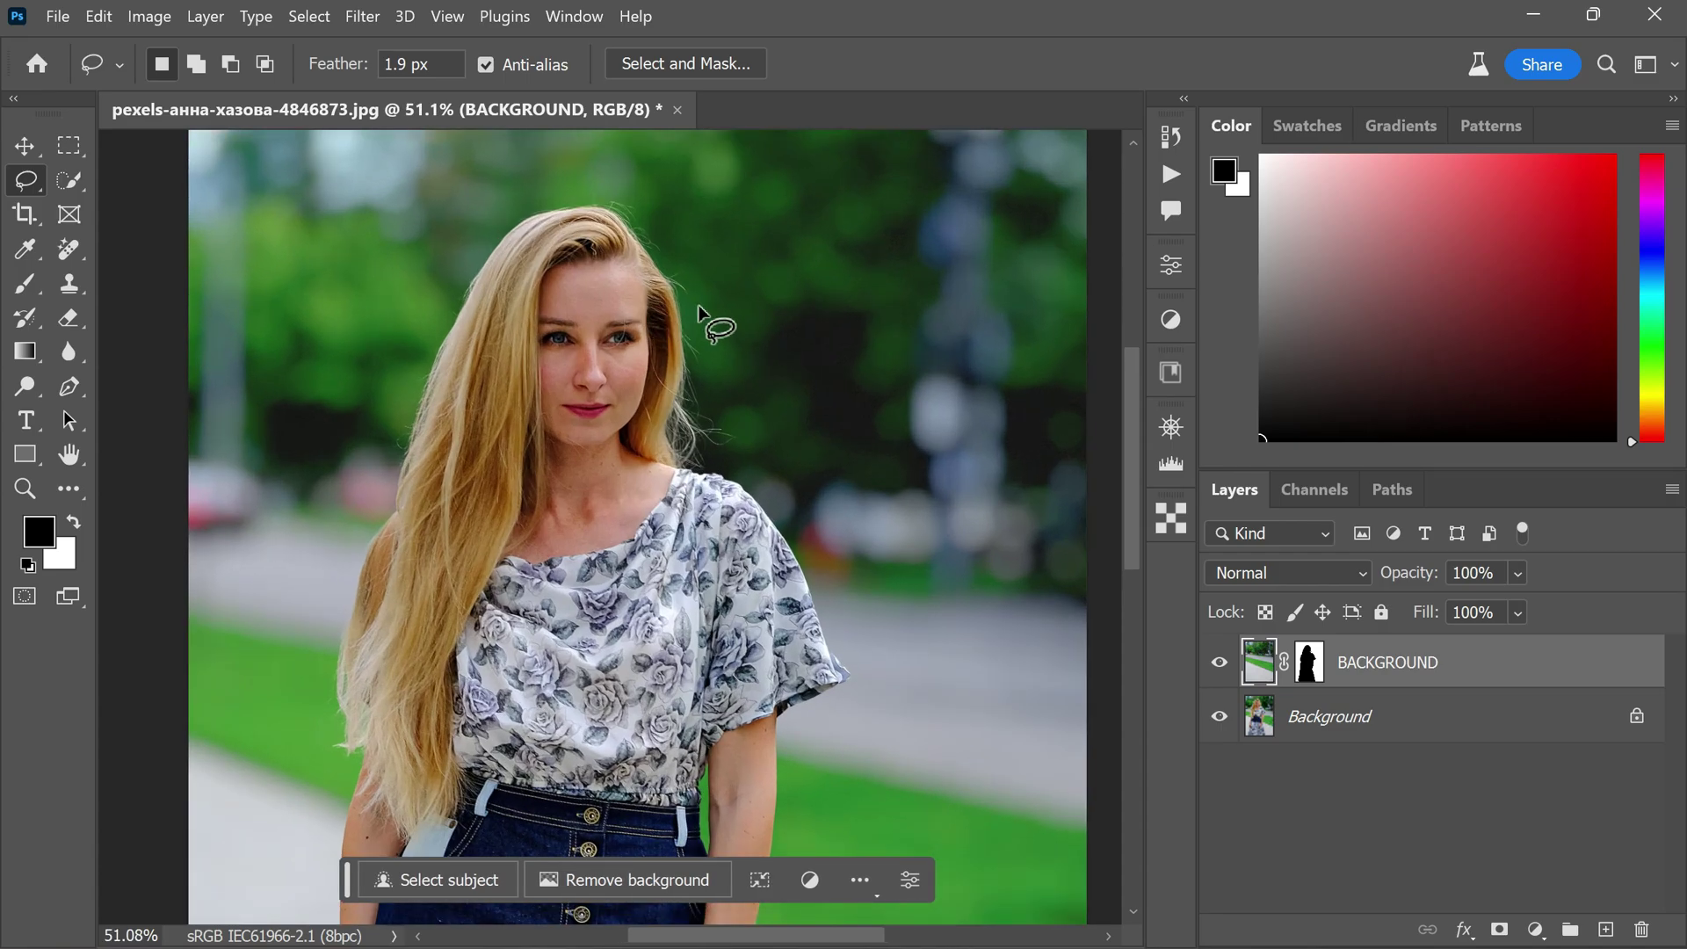
scroll(716, 298, "down", 2)
scroll(589, 356, "up", 1)
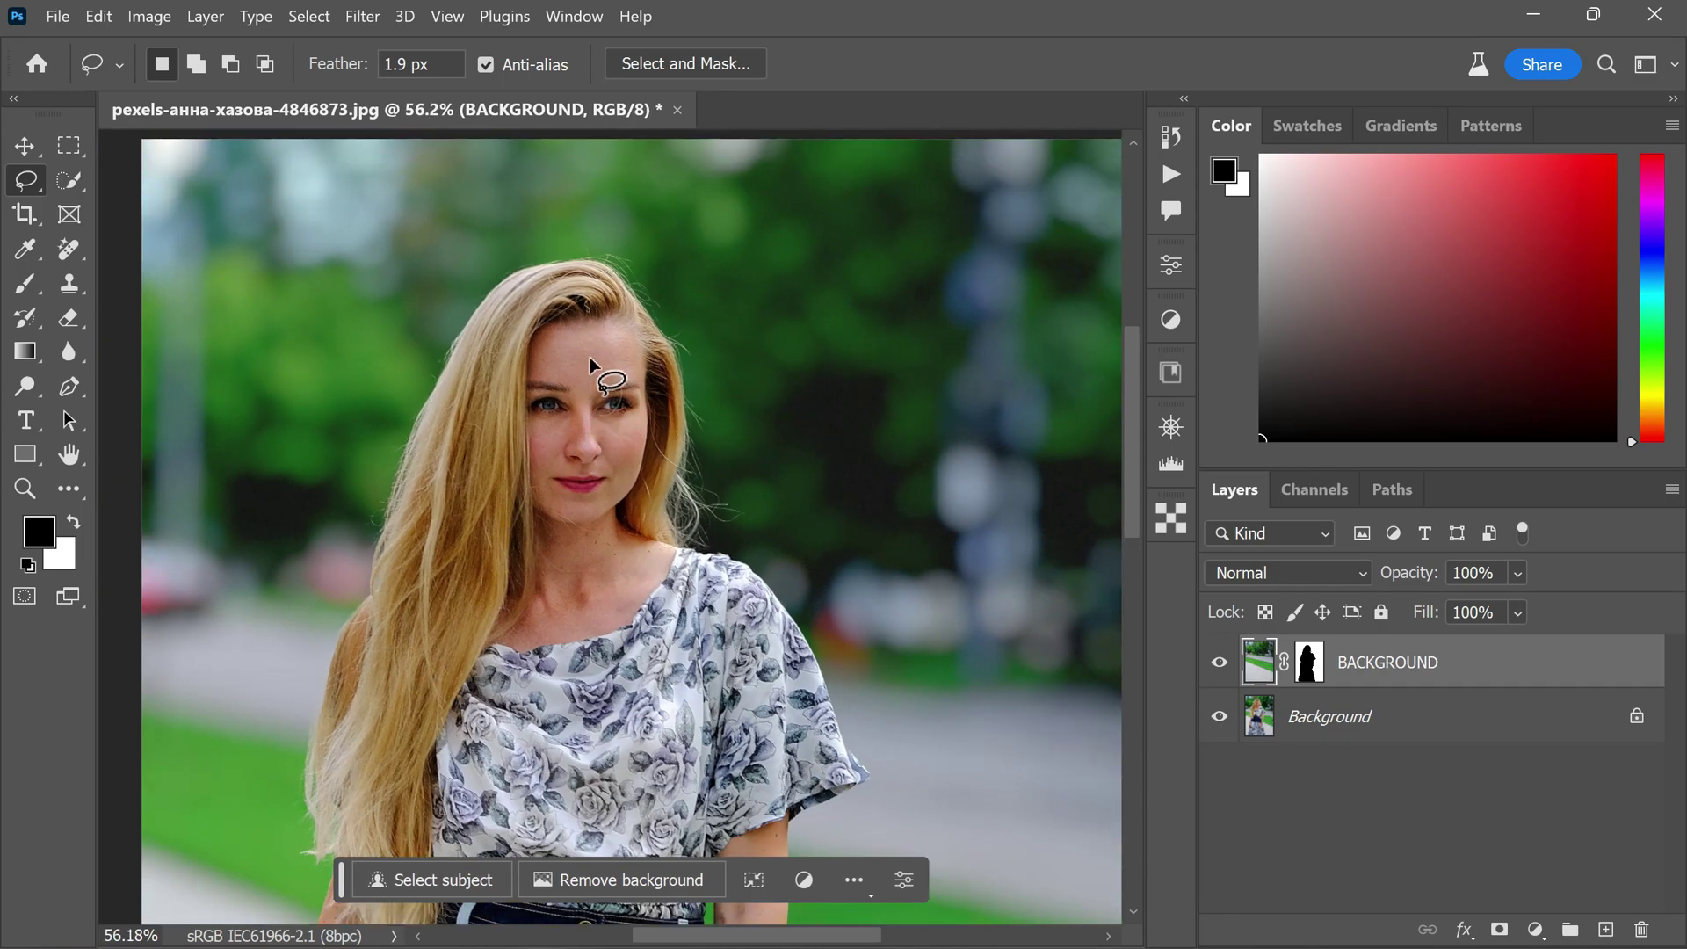
scroll(566, 268, "up", 2)
scroll(567, 267, "up", 1)
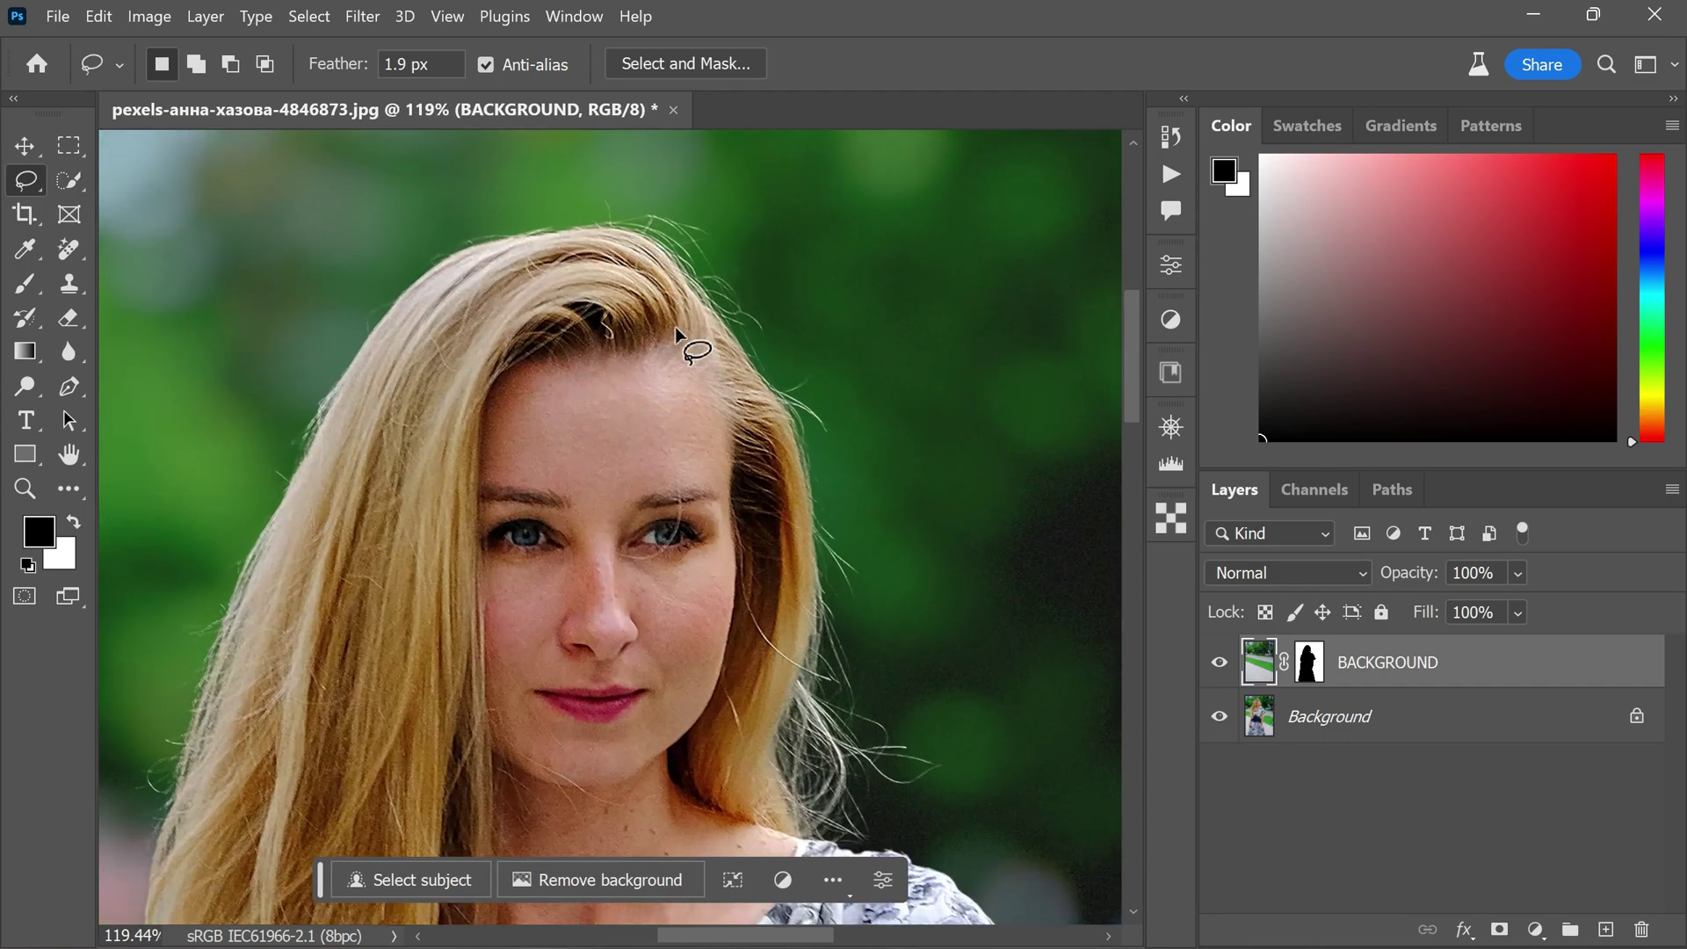
scroll(681, 321, "down", 2)
scroll(305, 545, "down", 2)
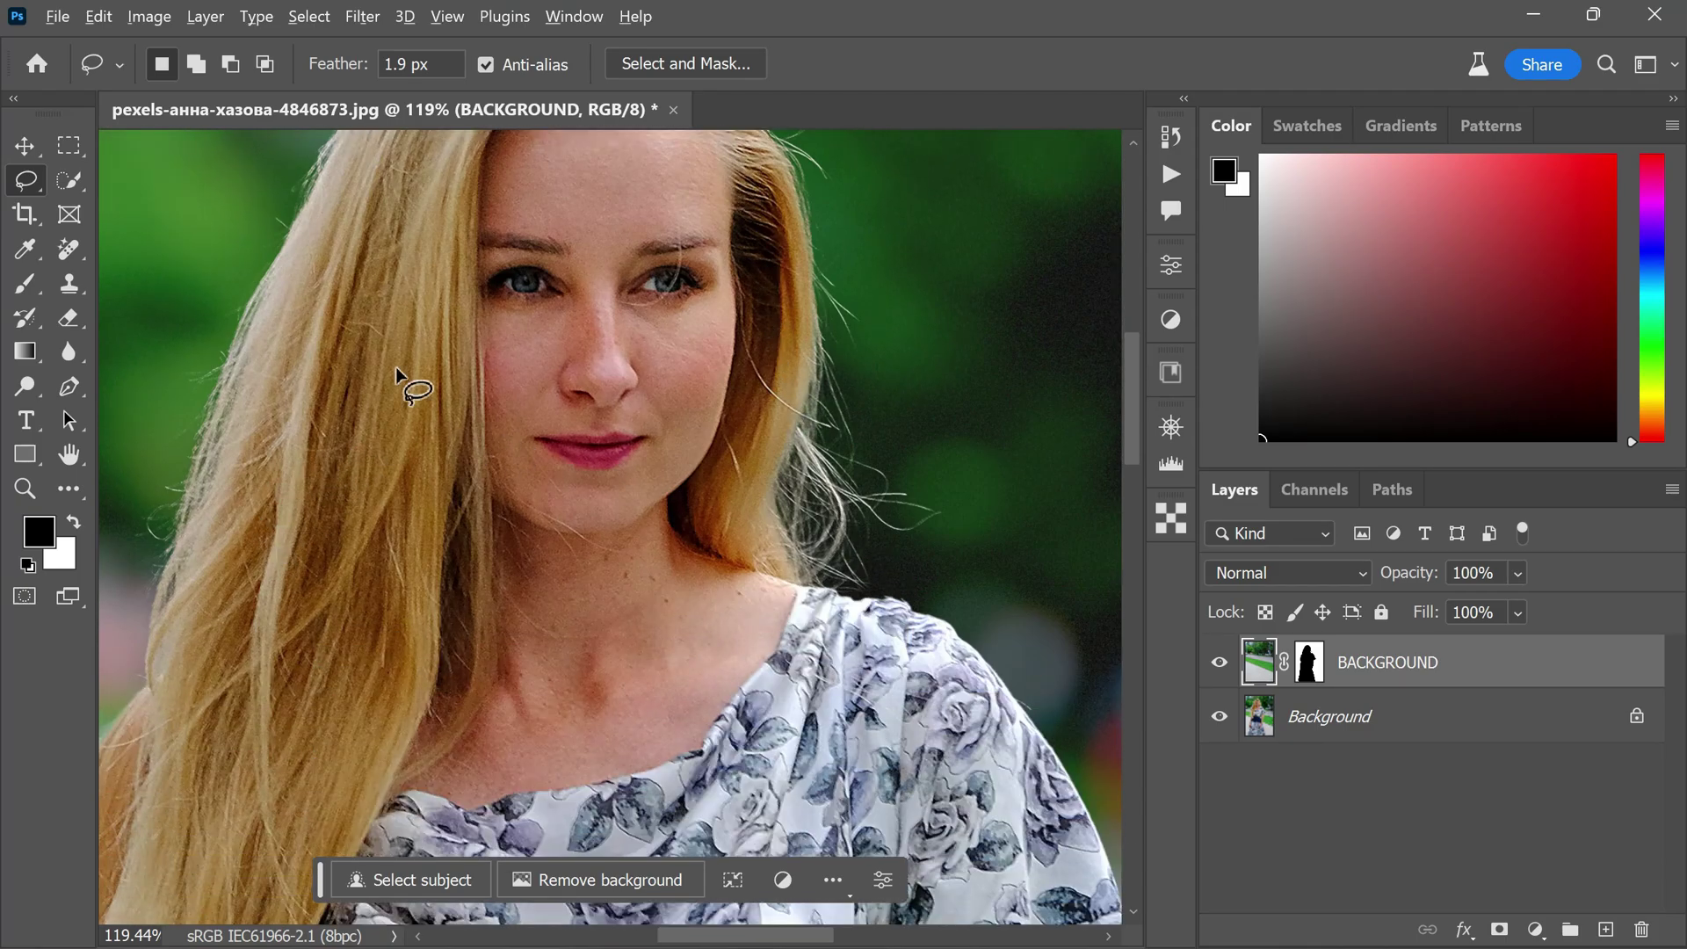
scroll(441, 328, "up", 1)
scroll(462, 227, "down", 2)
scroll(536, 216, "up", 2)
scroll(632, 334, "down", 3)
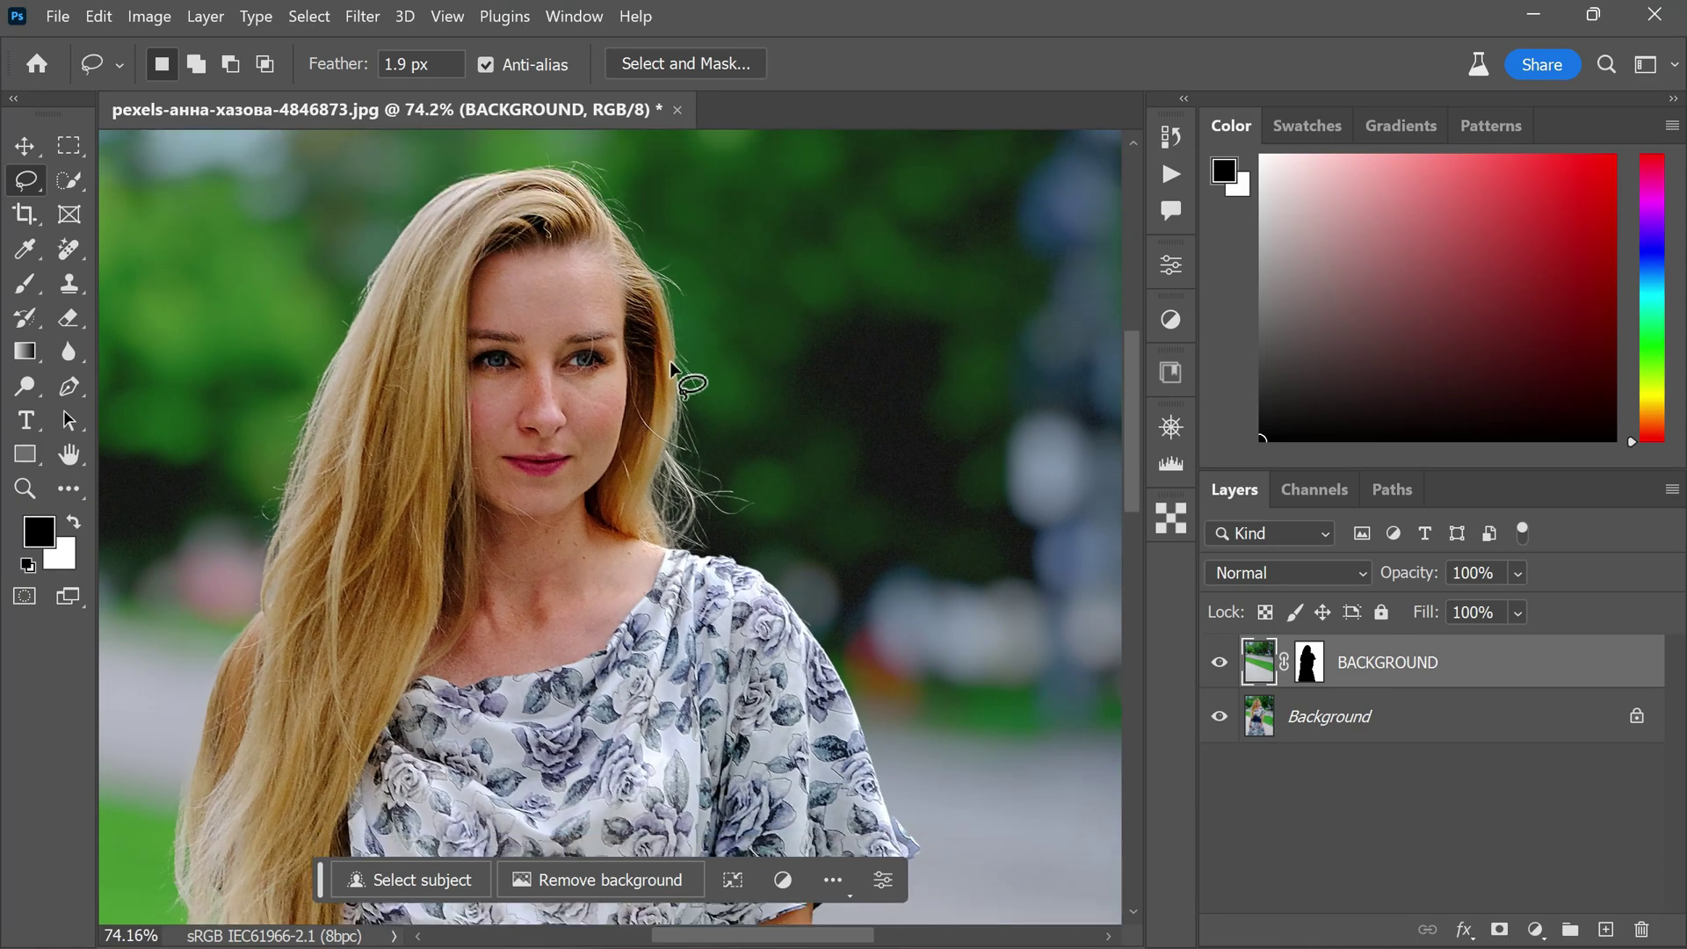
scroll(657, 444, "down", 2)
scroll(625, 482, "down", 6)
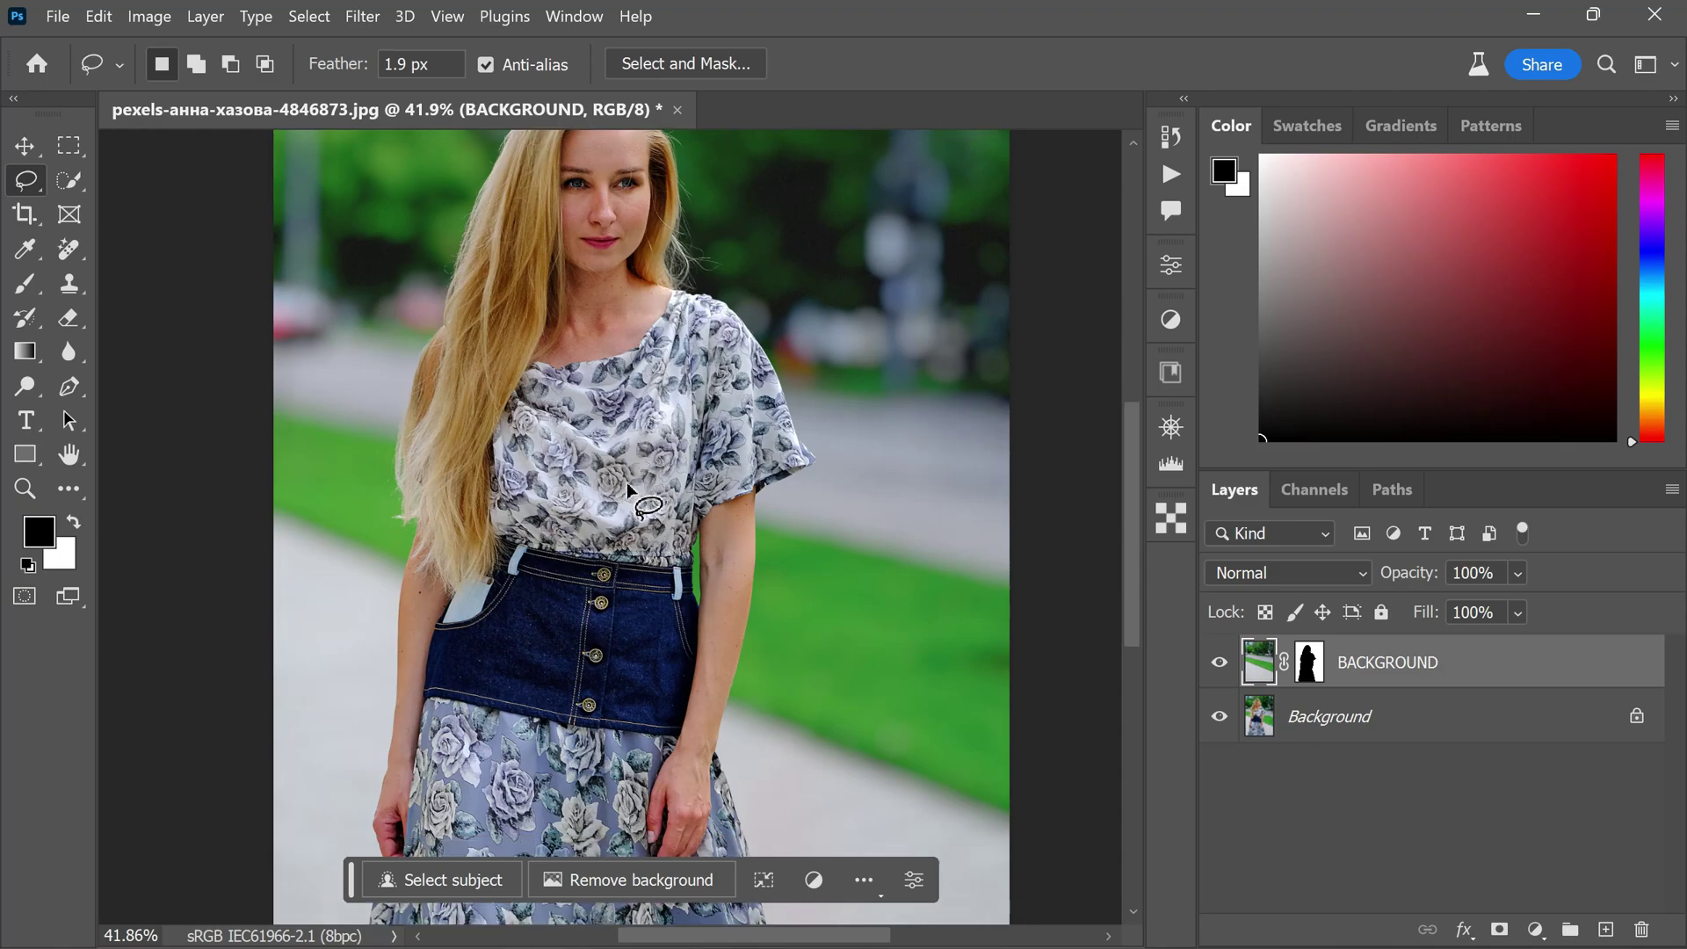
scroll(595, 528, "up", 3)
scroll(597, 518, "up", 4)
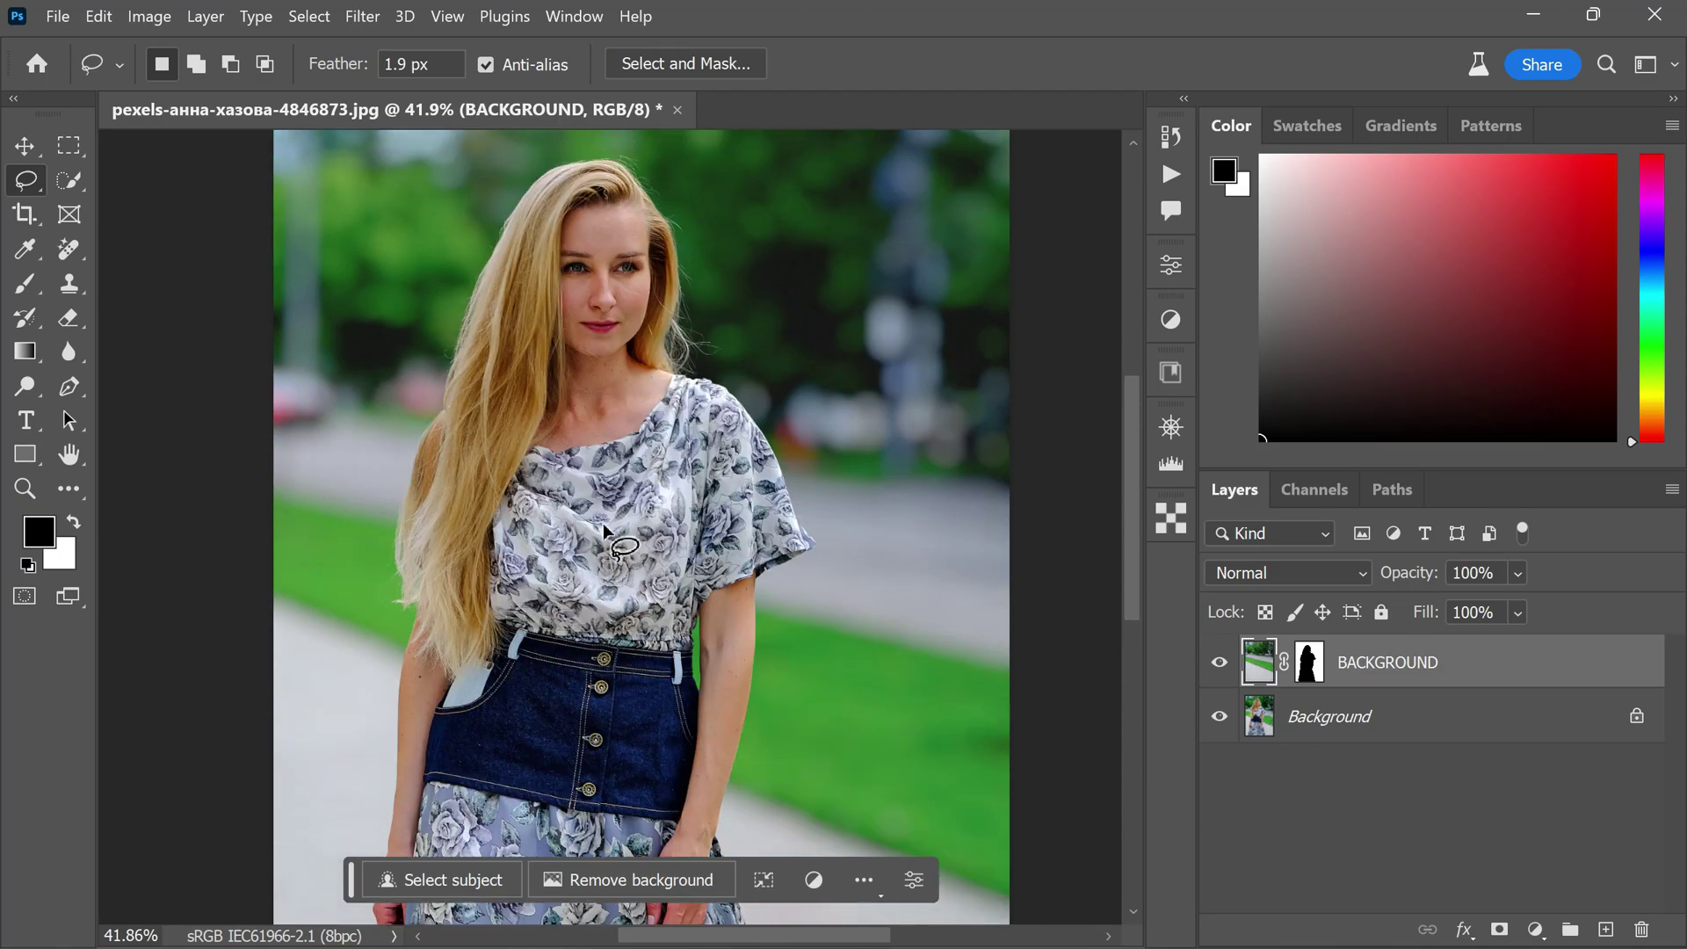
scroll(608, 397, "up", 2)
scroll(753, 414, "down", 2)
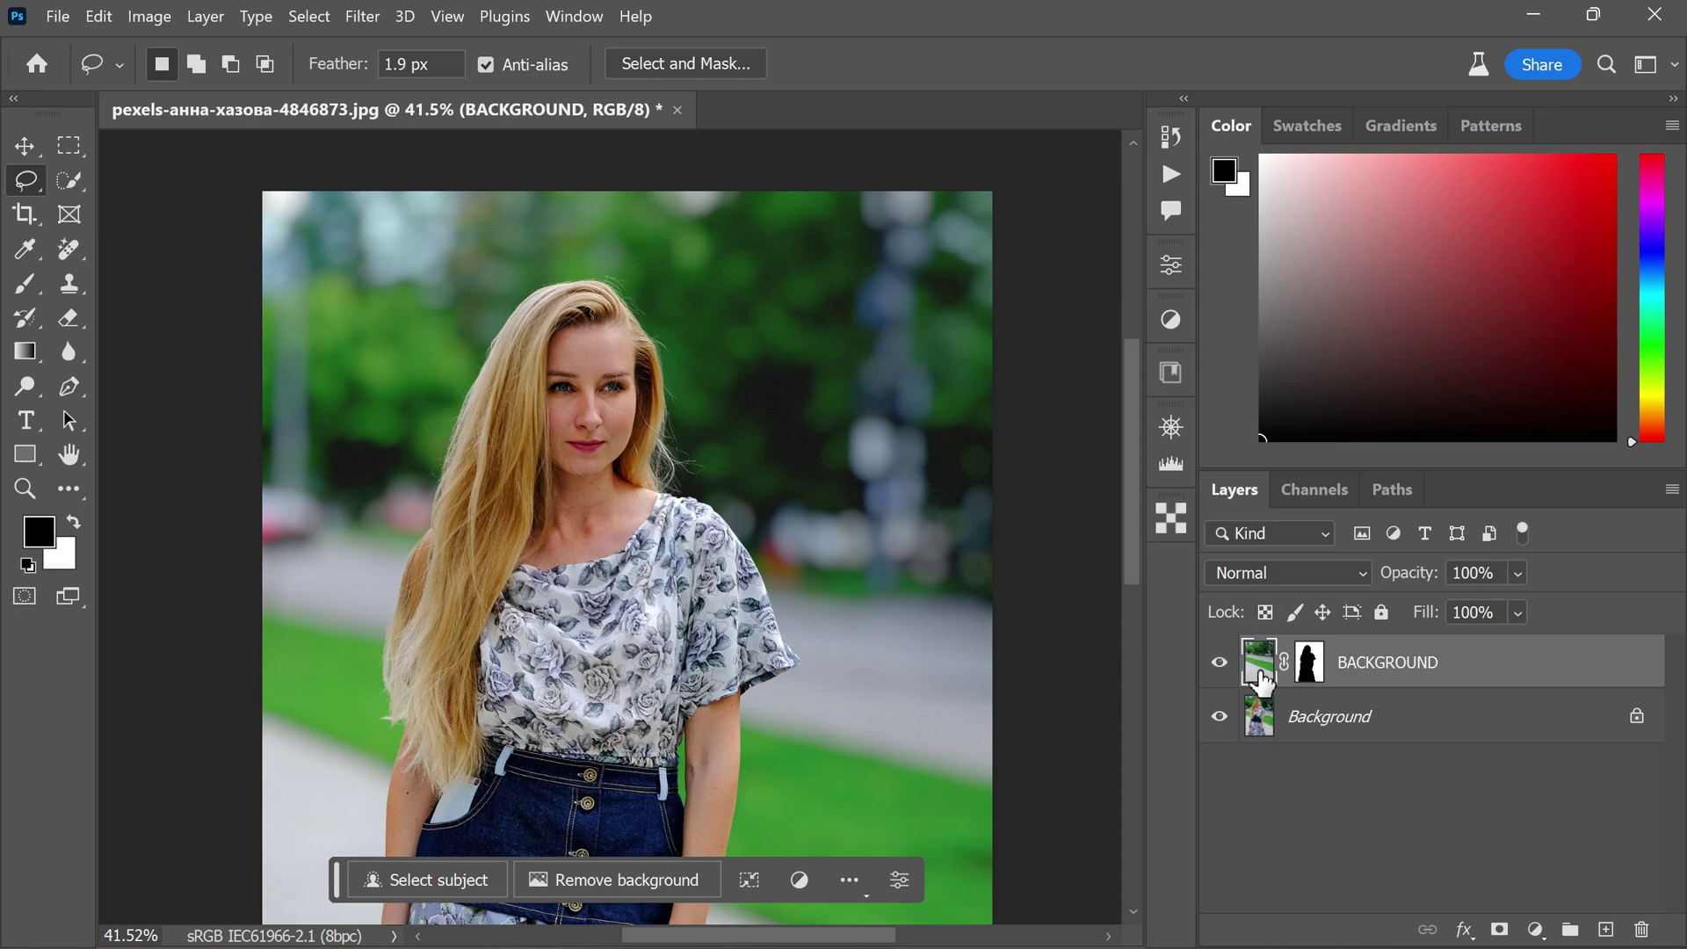
Apply Filter > Blur > Lens Blur again to the BACKGROUND layer.
left_click(364, 16)
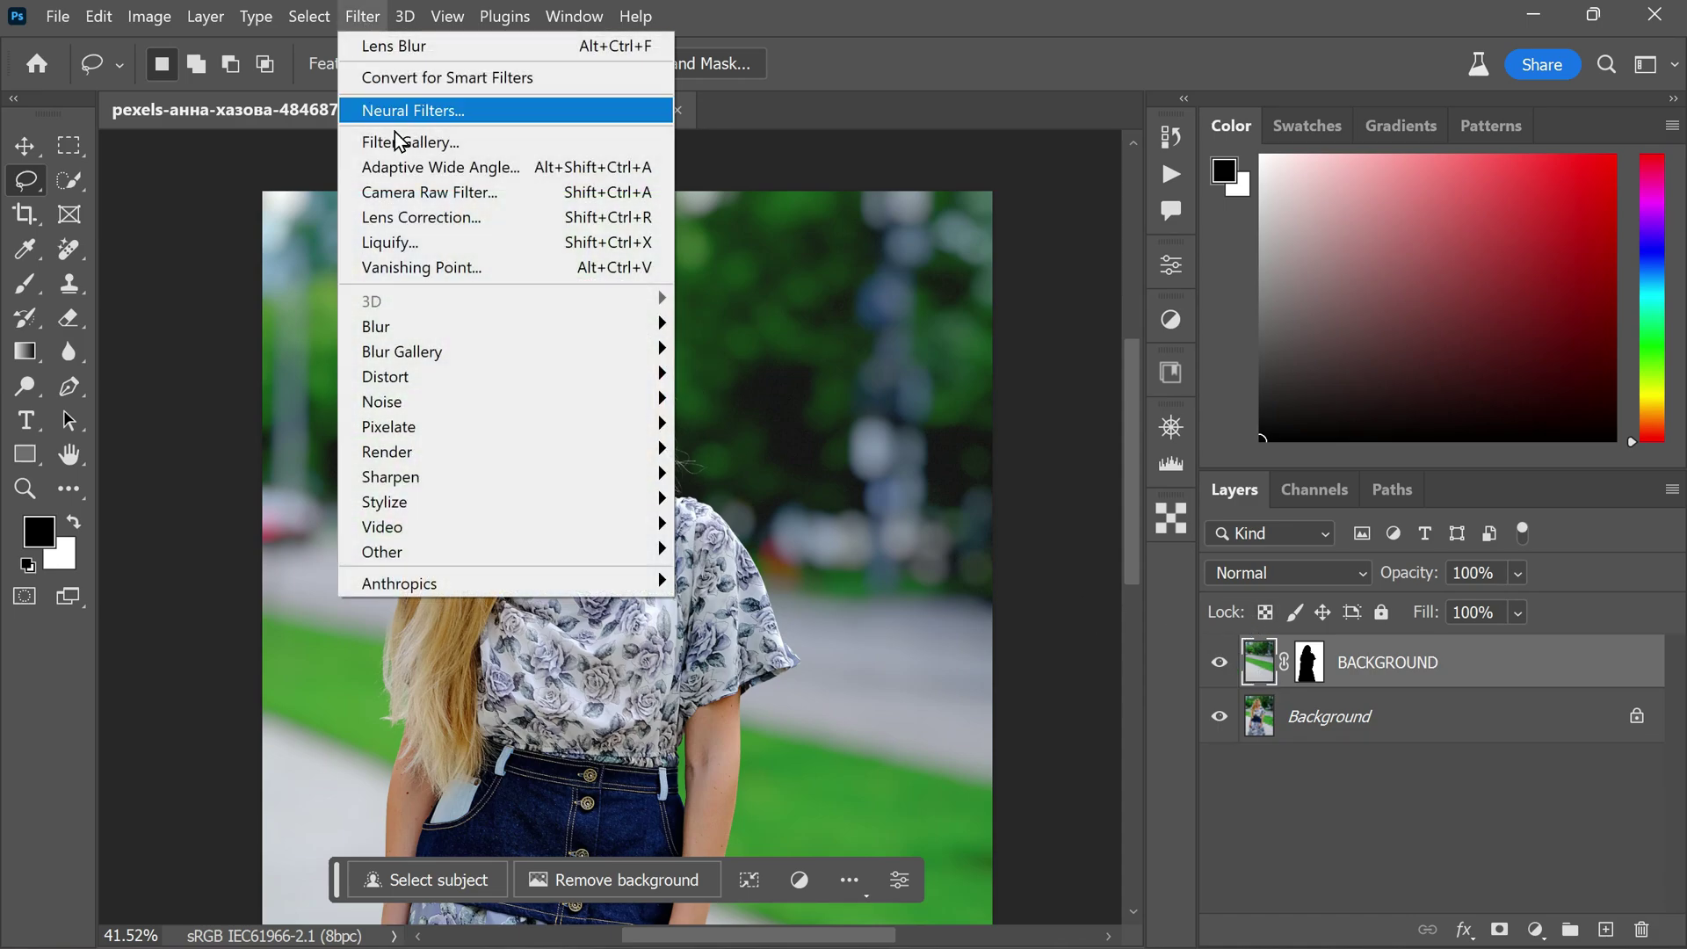
left_click(793, 455)
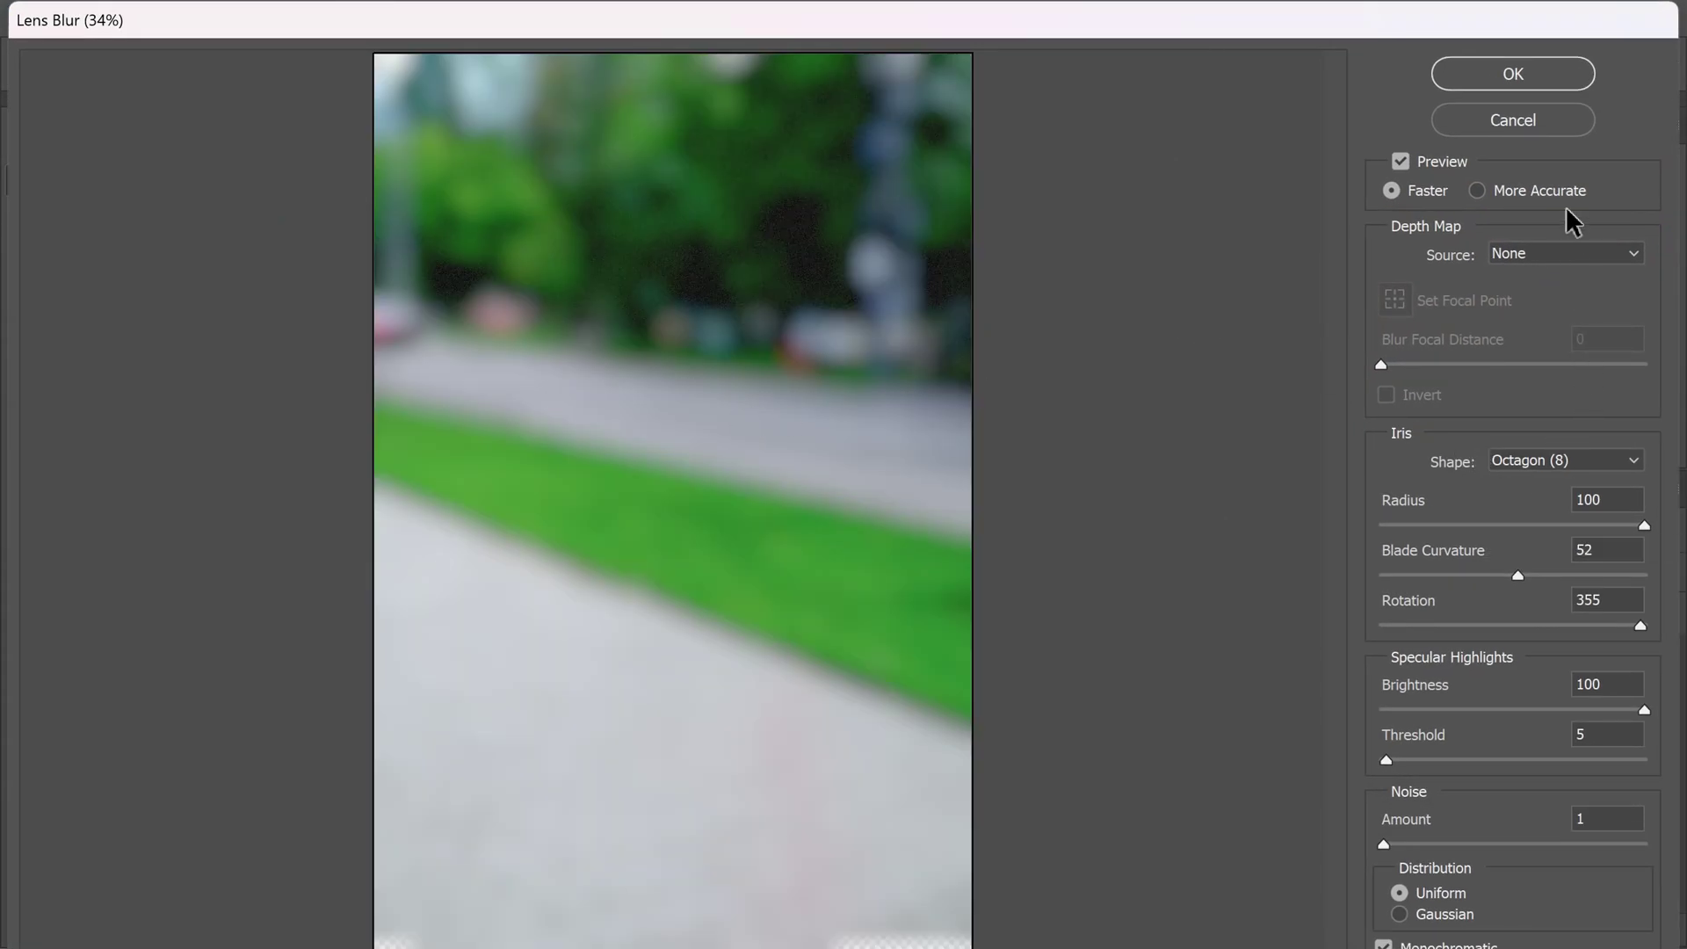
left_click(1545, 83)
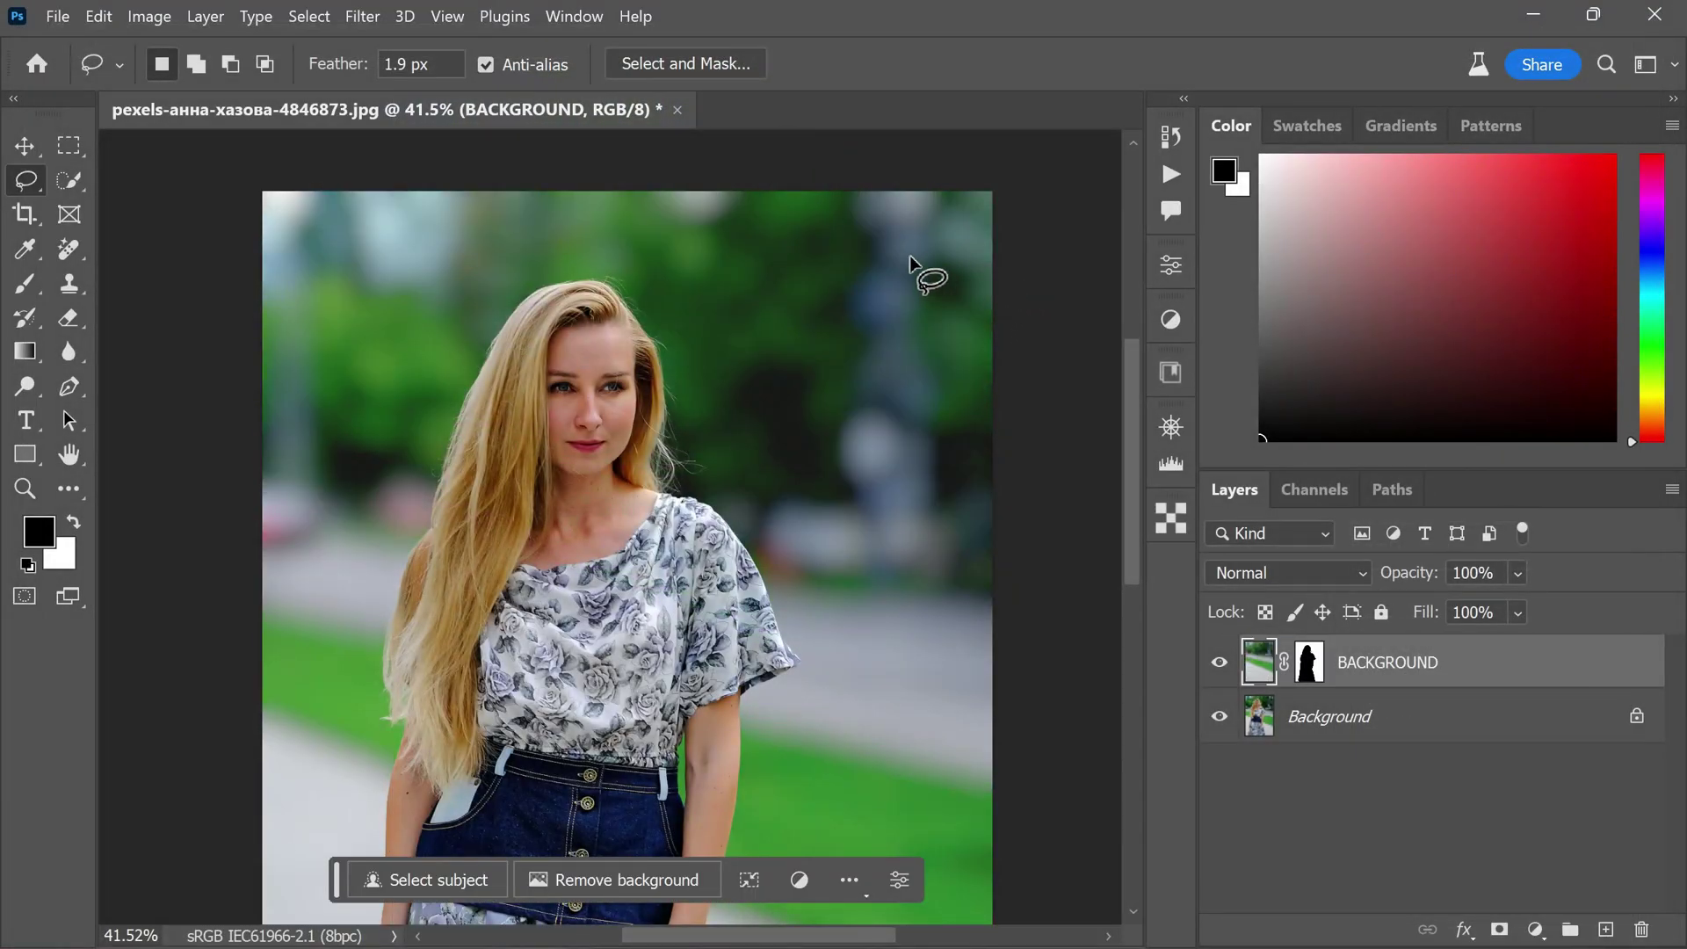
scroll(735, 282, "up", 1)
scroll(735, 301, "down", 3)
scroll(708, 377, "up", 1)
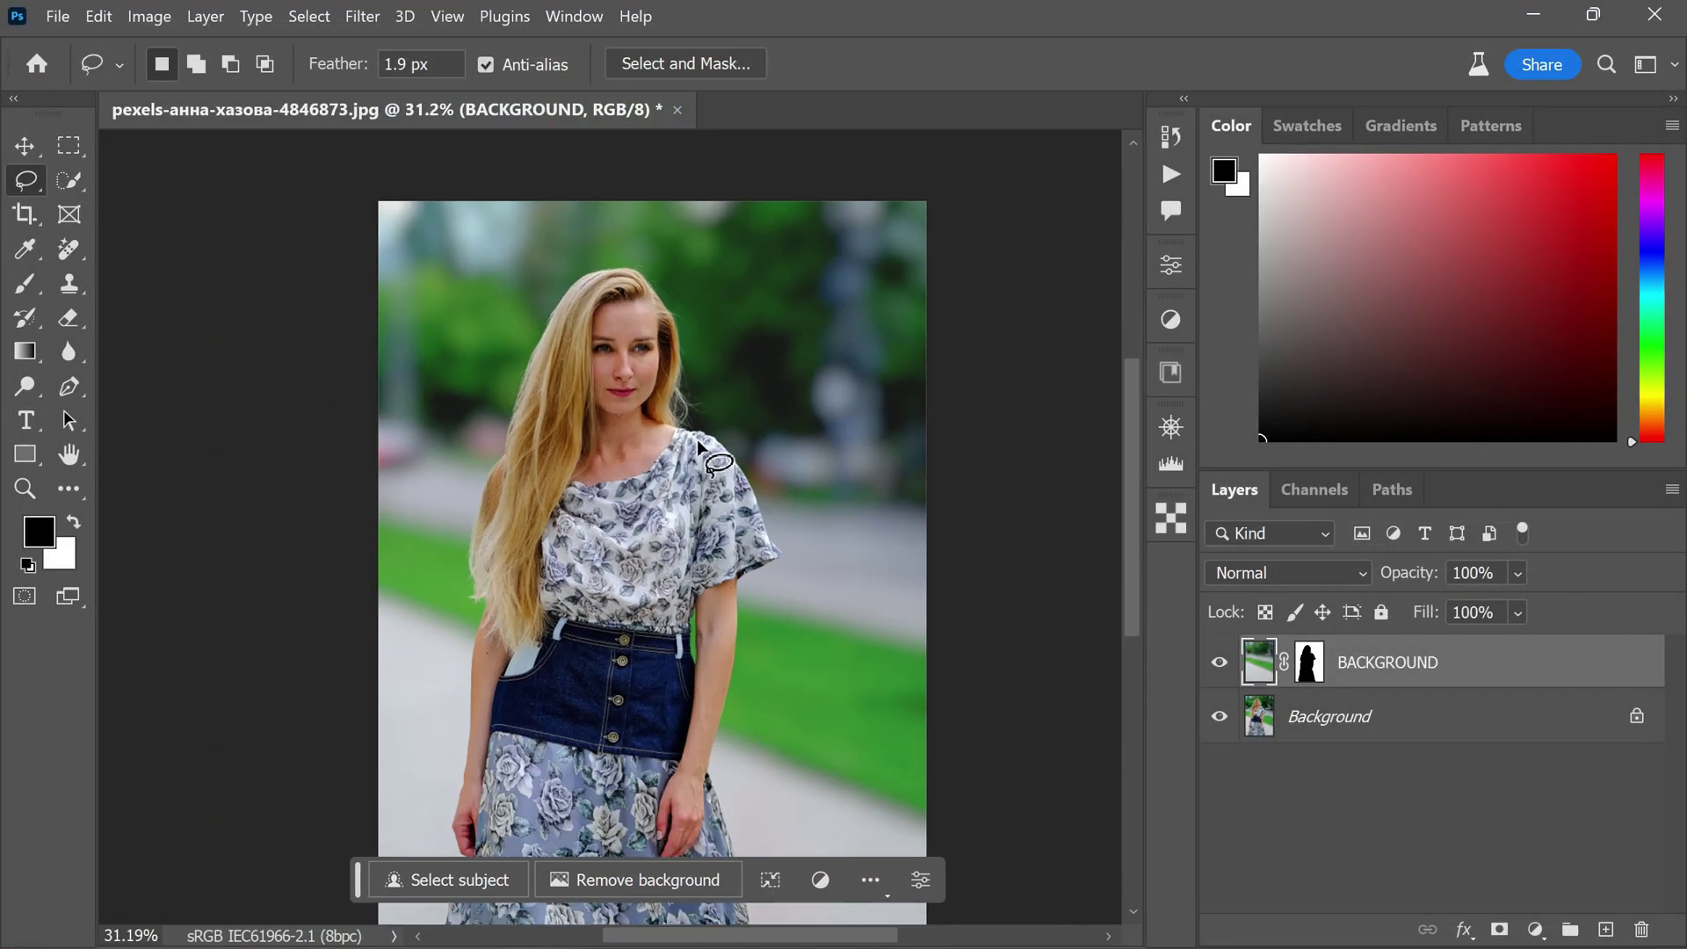
scroll(750, 287, "up", 3)
scroll(703, 308, "up", 1)
scroll(711, 312, "down", 2)
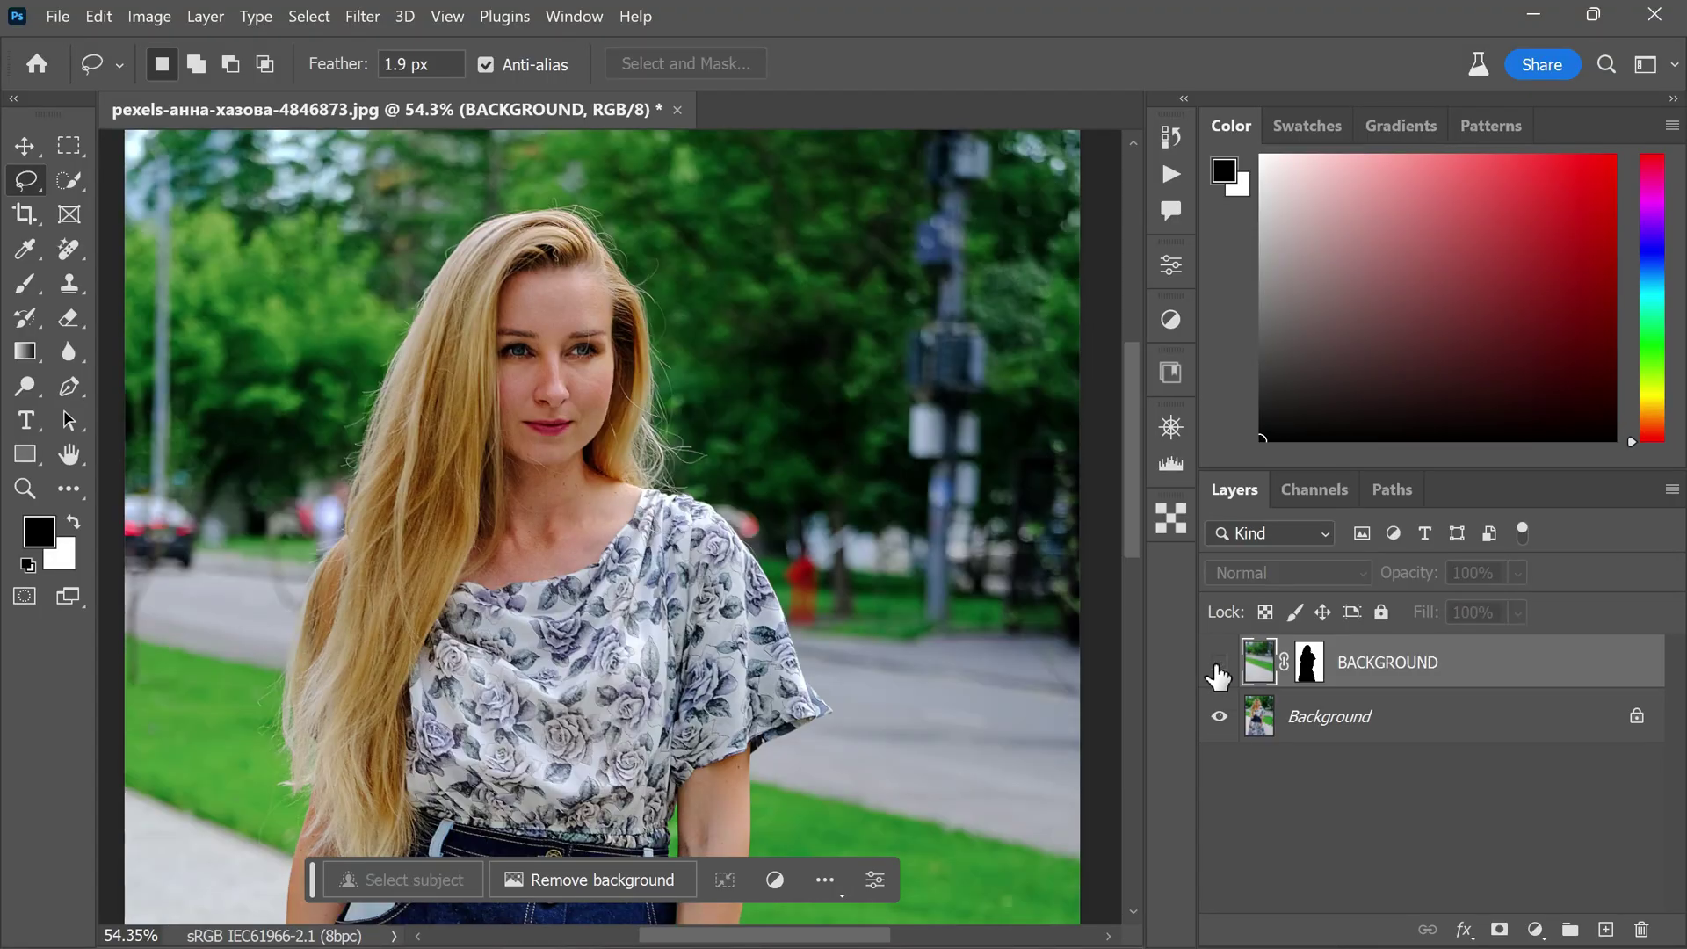
Toggle the BACKGROUND layer's visibility to compare the scene before and after blurring.
left_click(1219, 664)
left_click(1219, 664)
left_click(1218, 664)
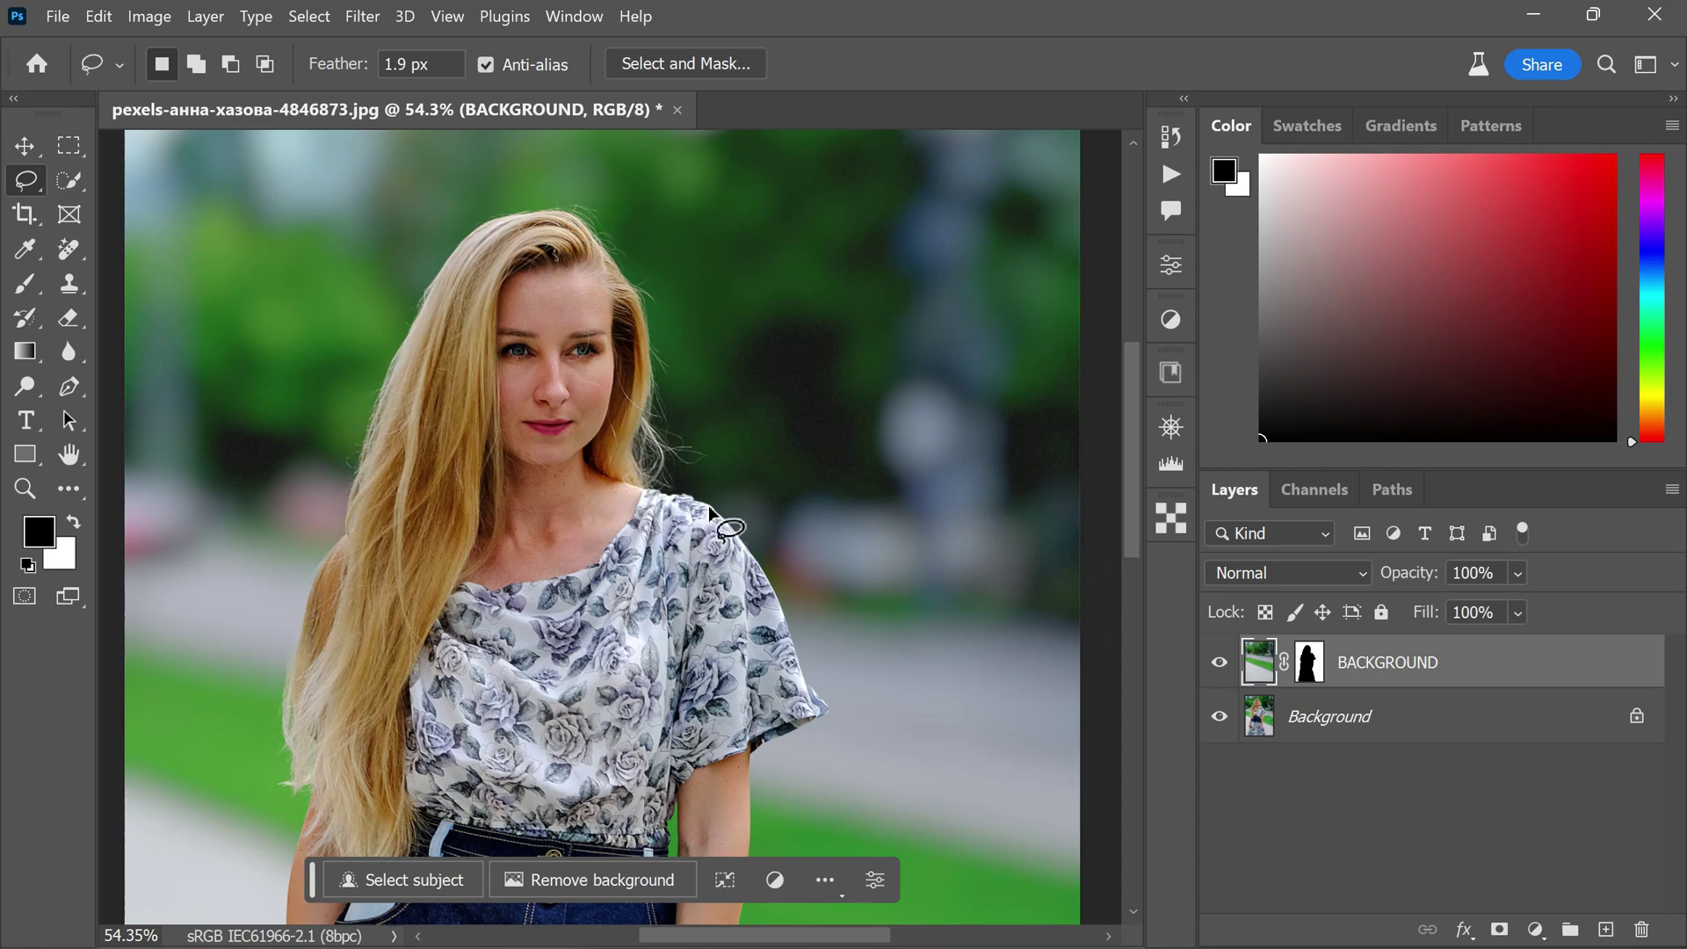
scroll(710, 510, "up", 3)
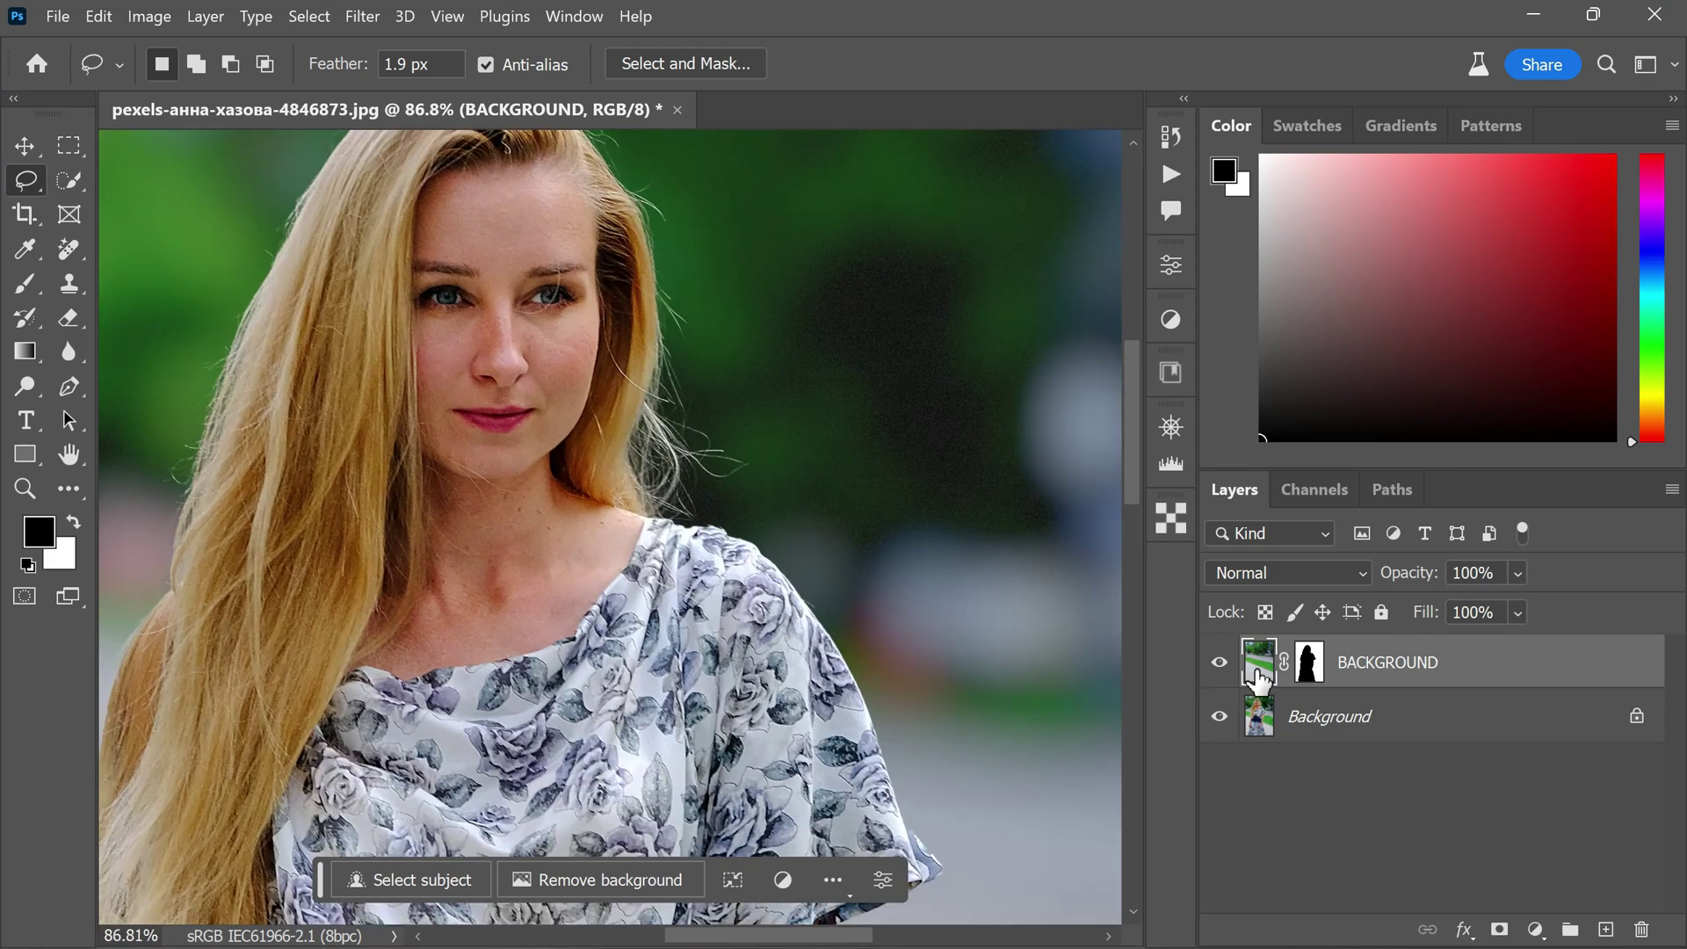
Target the BACKGROUND layer mask and set up a Brush at 40% opacity and 40% flow.
left_click(1310, 665)
key("x")
left_click(24, 283)
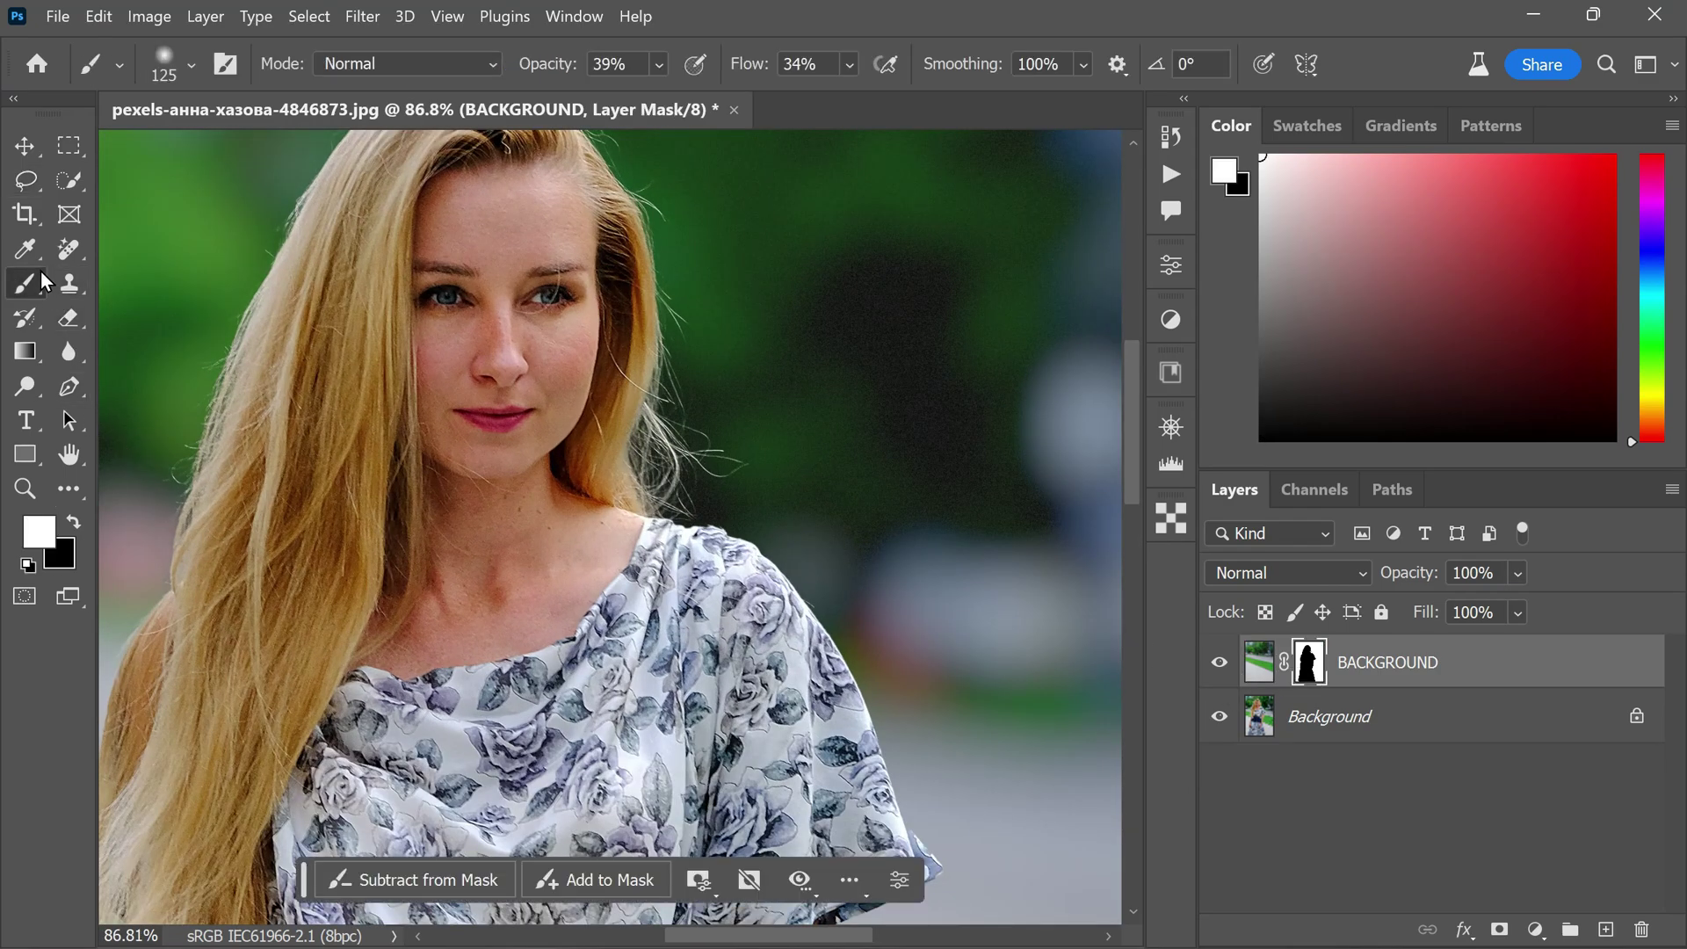
left_click_drag(545, 66, 492, 83)
left_click_drag(680, 88, 668, 87)
Paint the mask along the hair edges, alternating black and white with X.
left_click(74, 522)
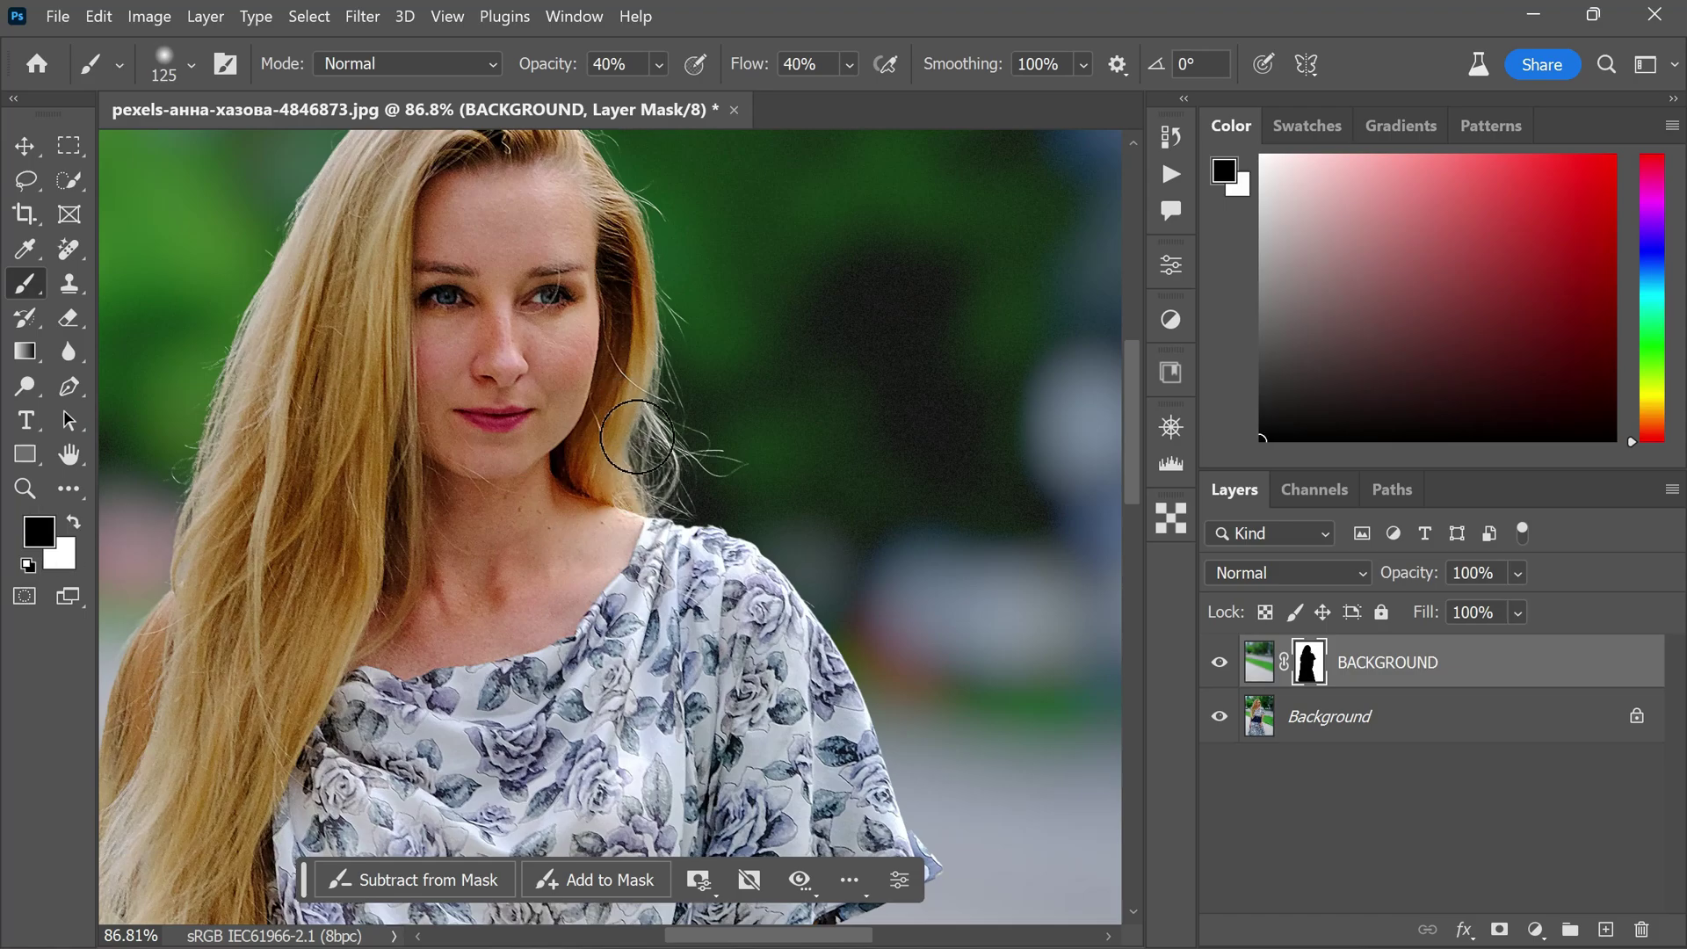
scroll(627, 382, "up", 3)
scroll(626, 383, "up", 1)
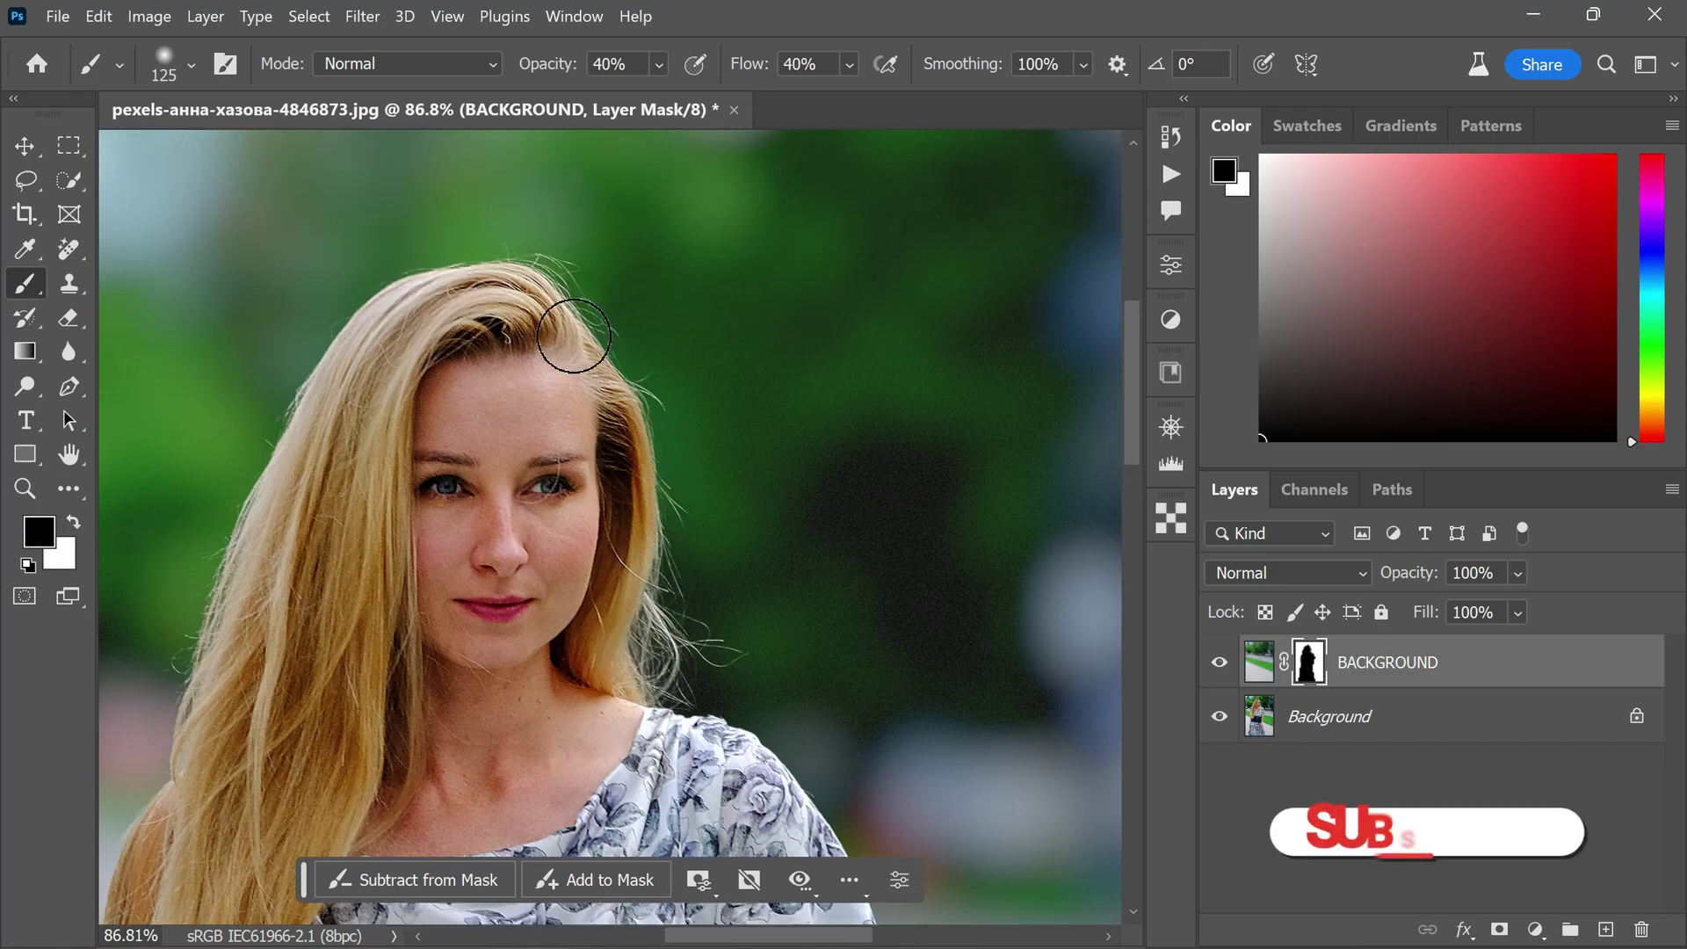
scroll(256, 527, "up", 2)
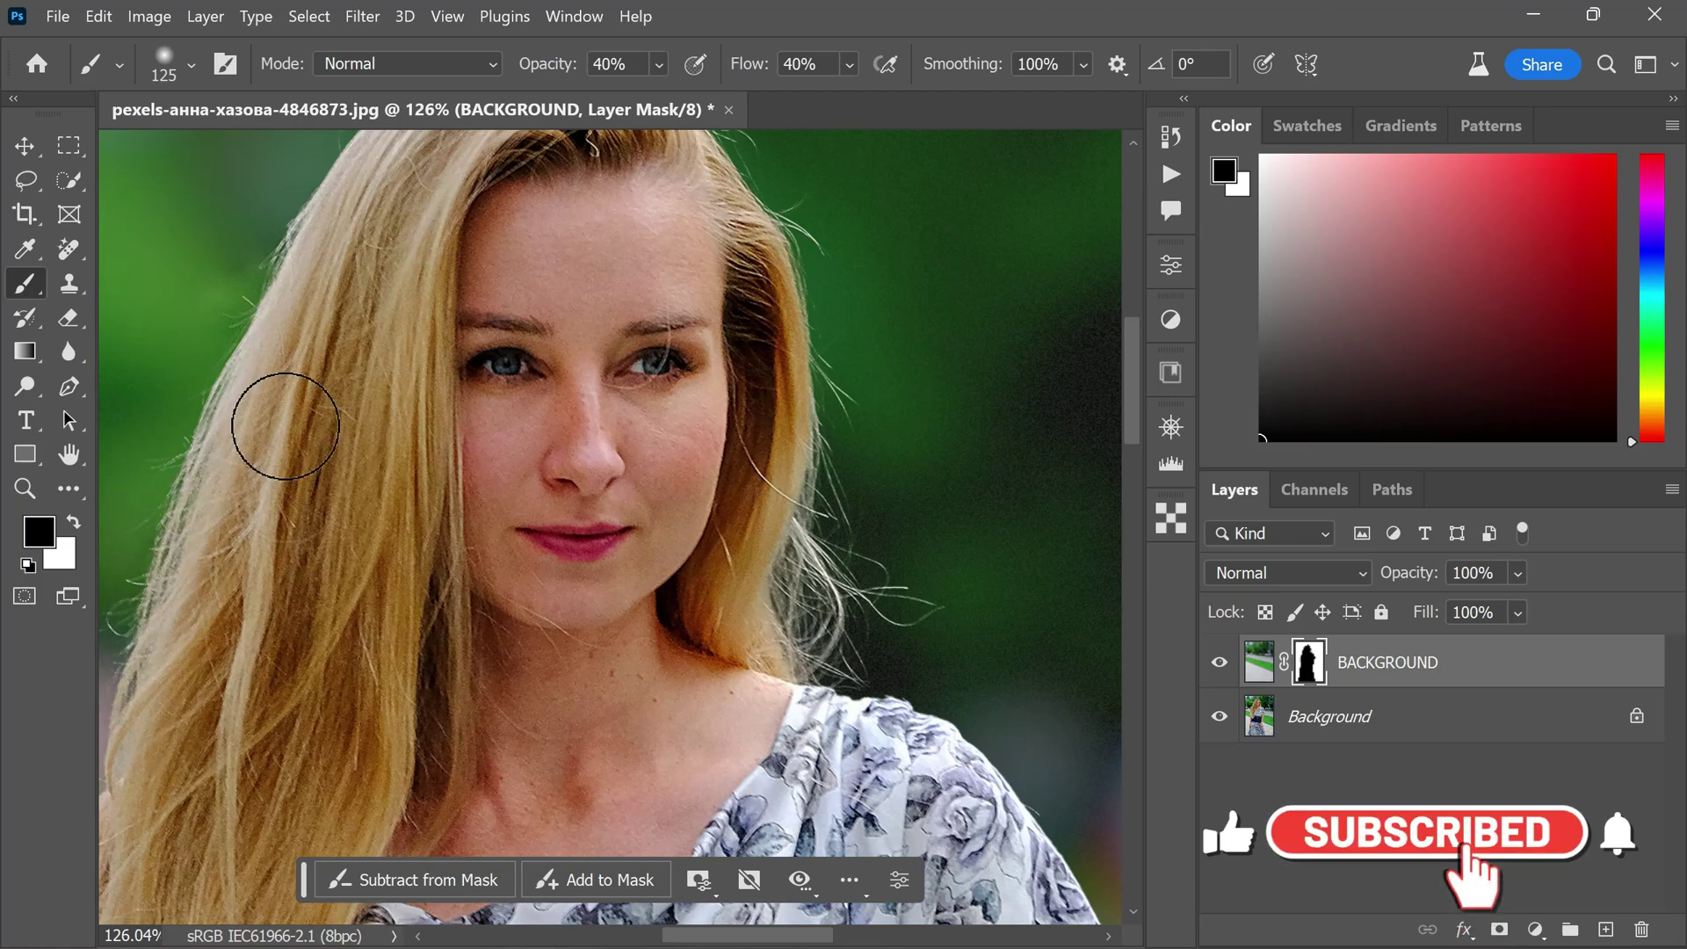
scroll(252, 519, "down", 3)
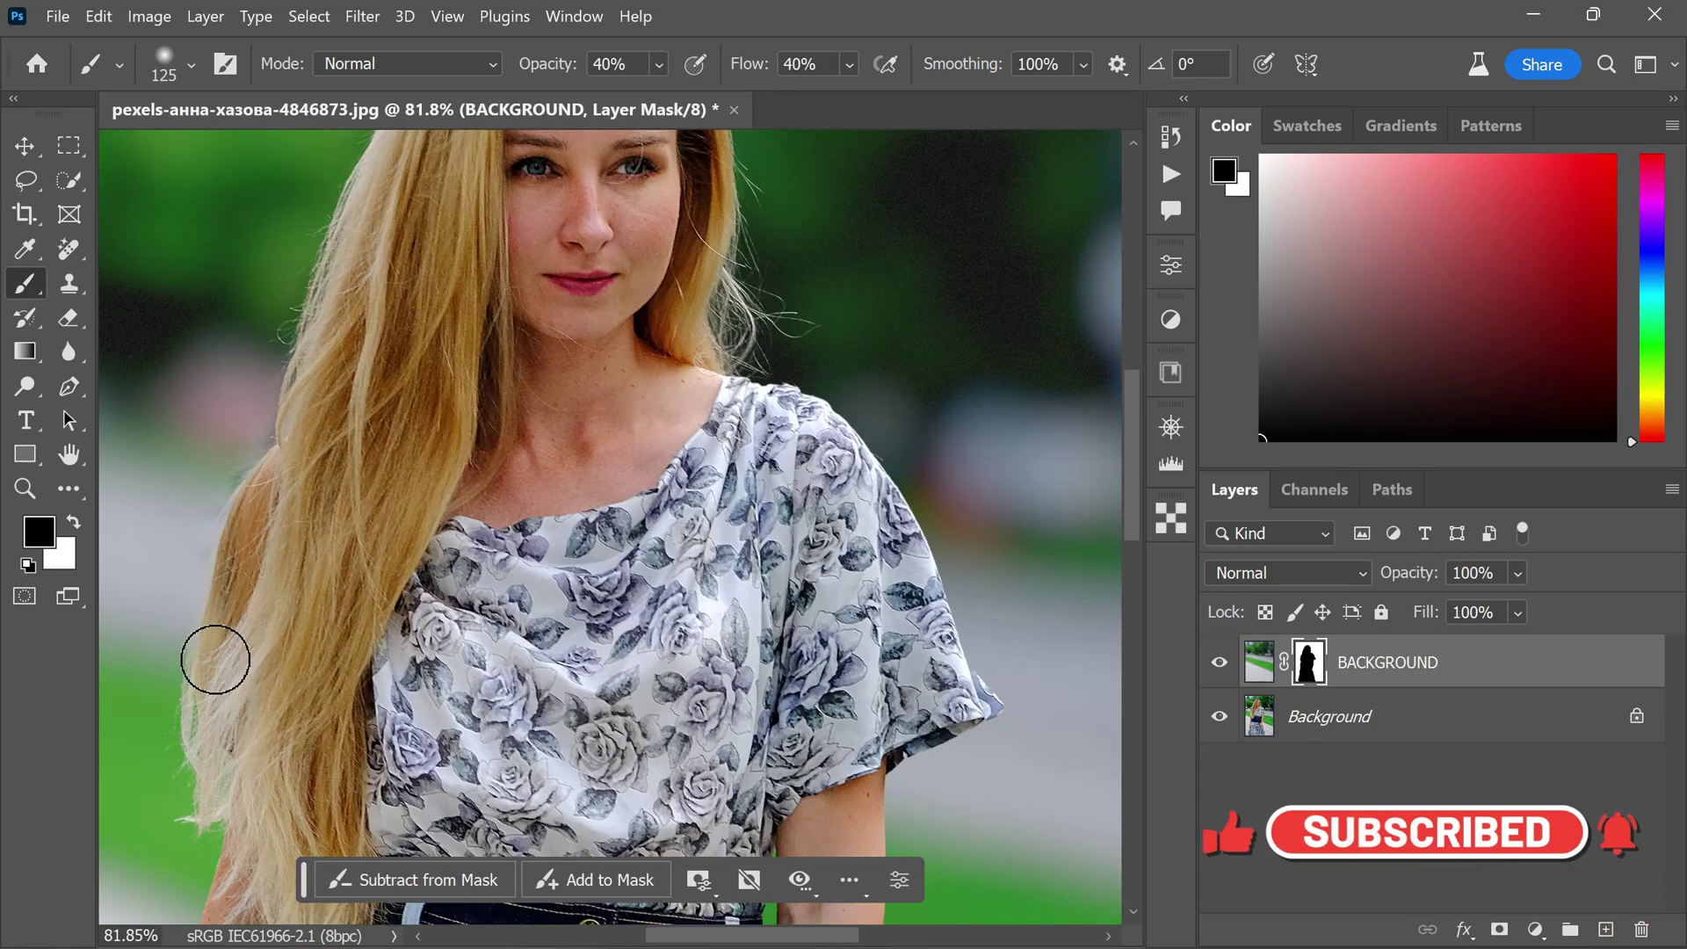
scroll(700, 428, "up", 5)
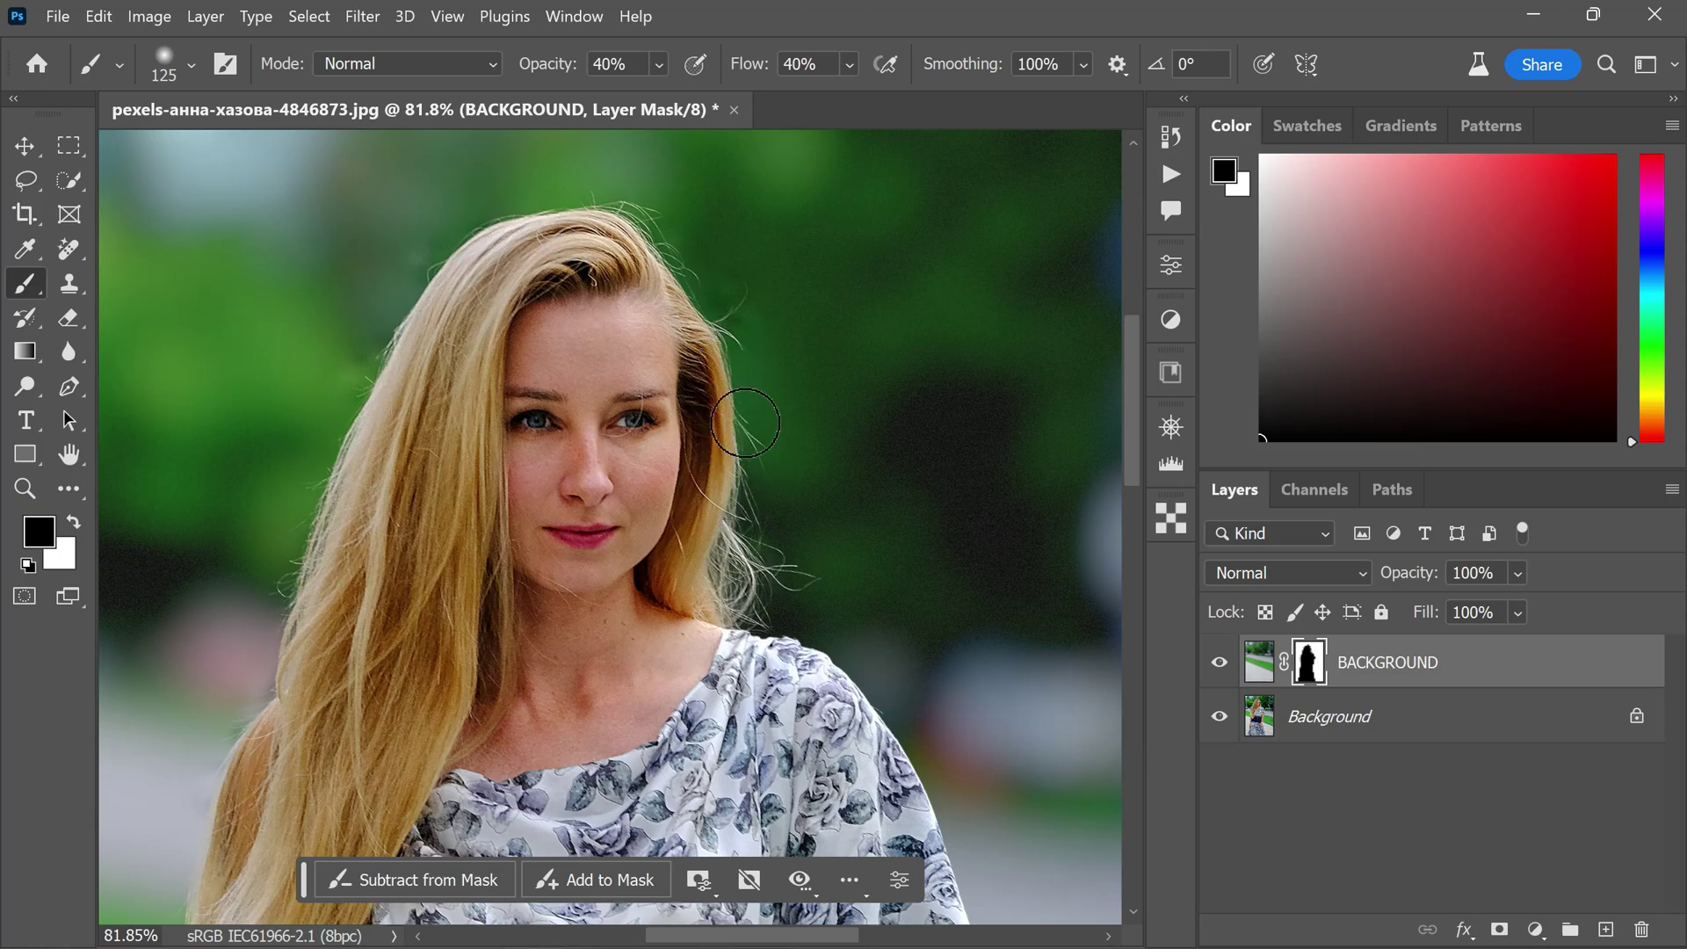
key("x")
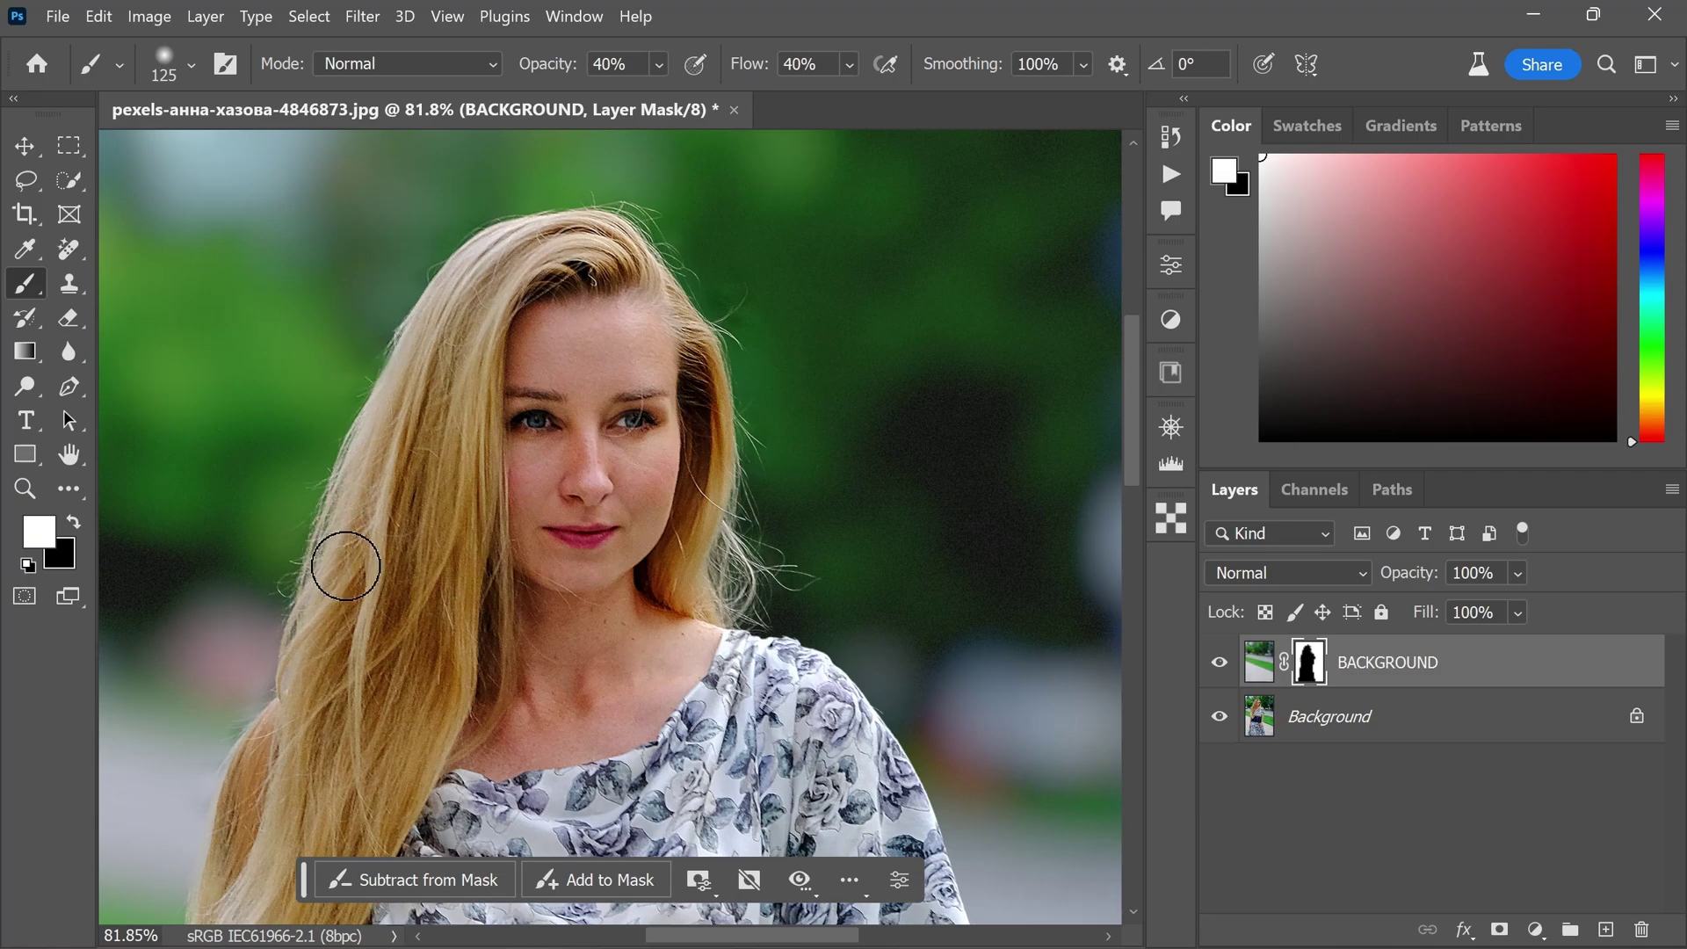
key("x")
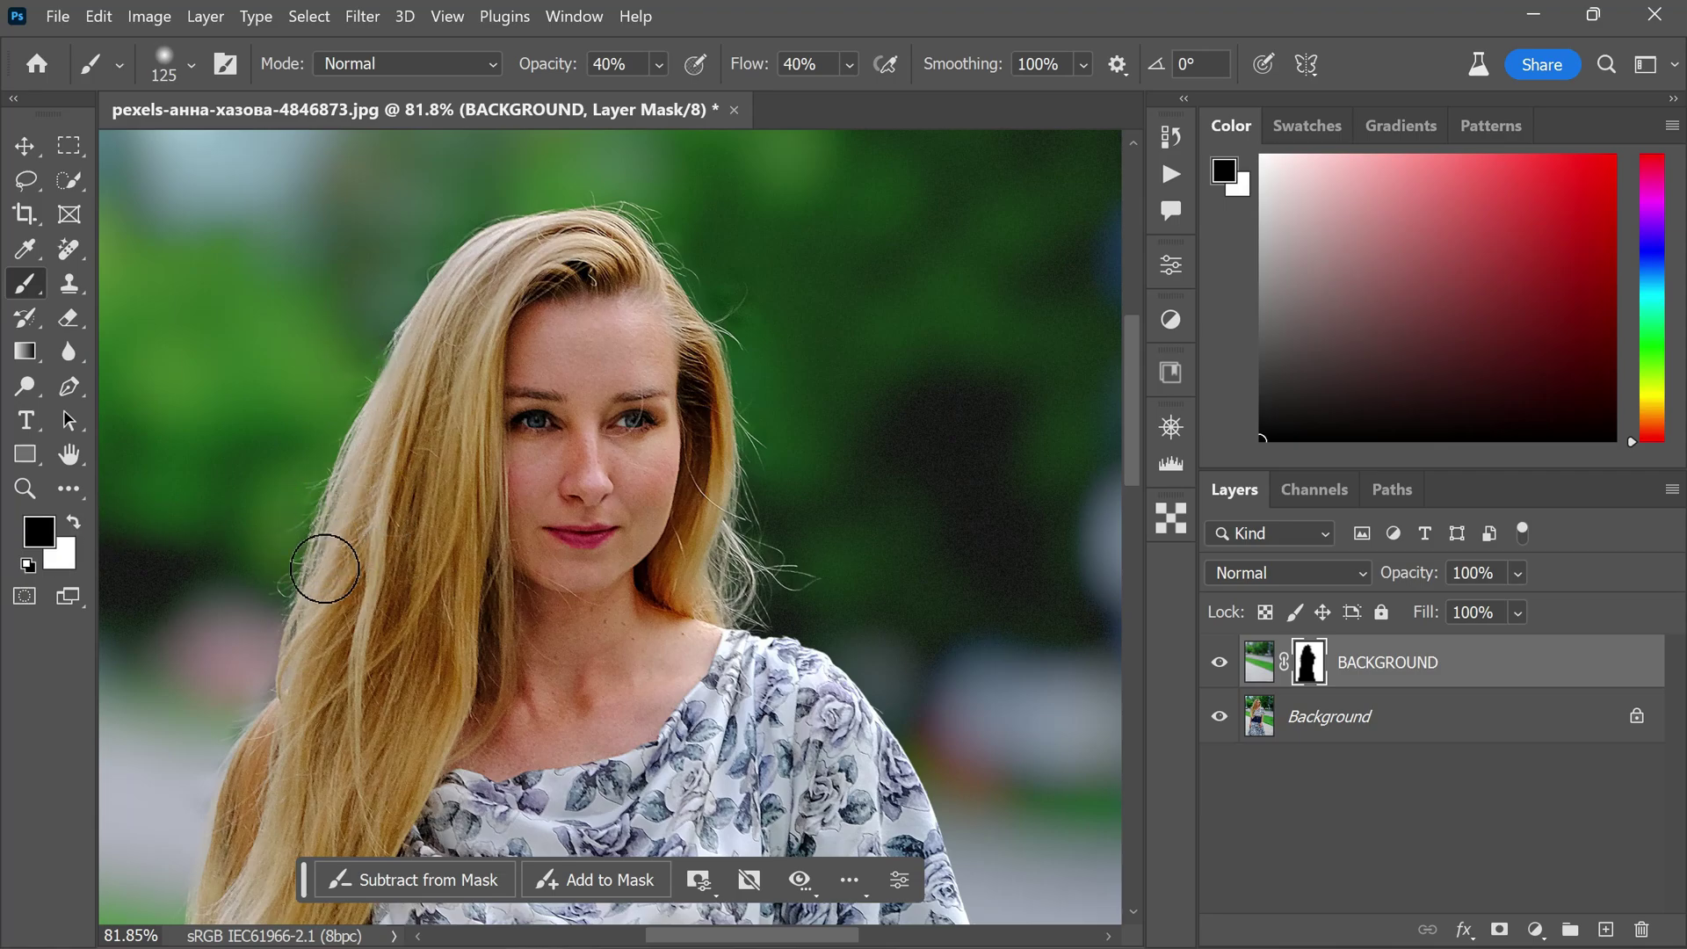
scroll(335, 690, "down", 3)
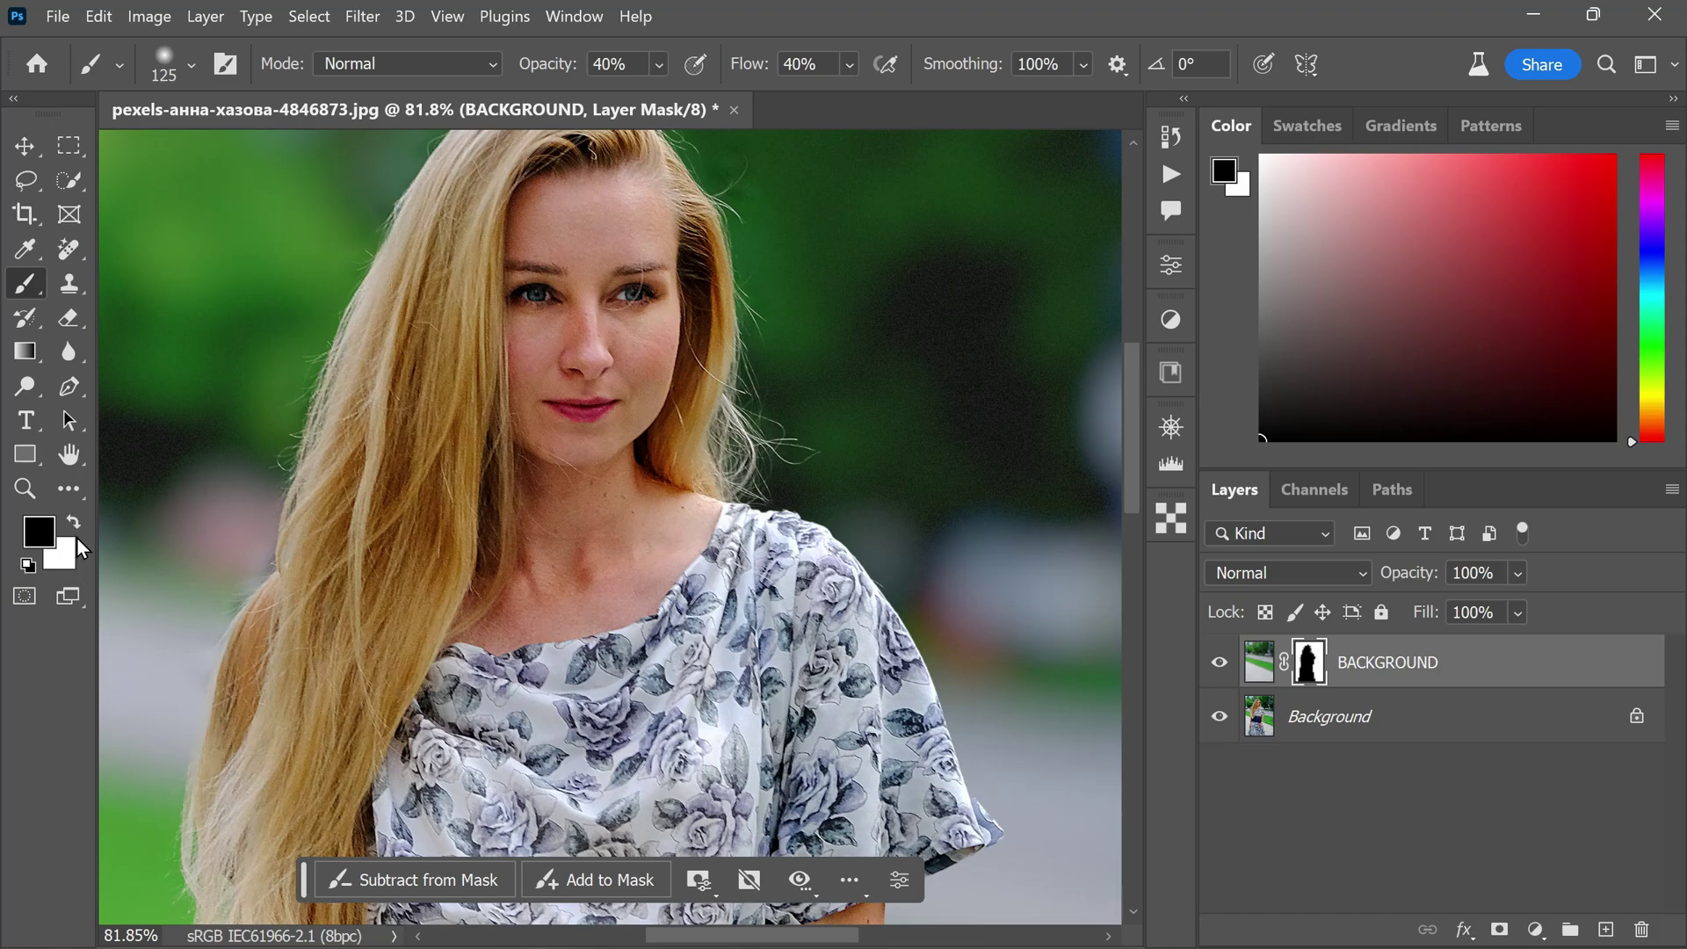
key("x")
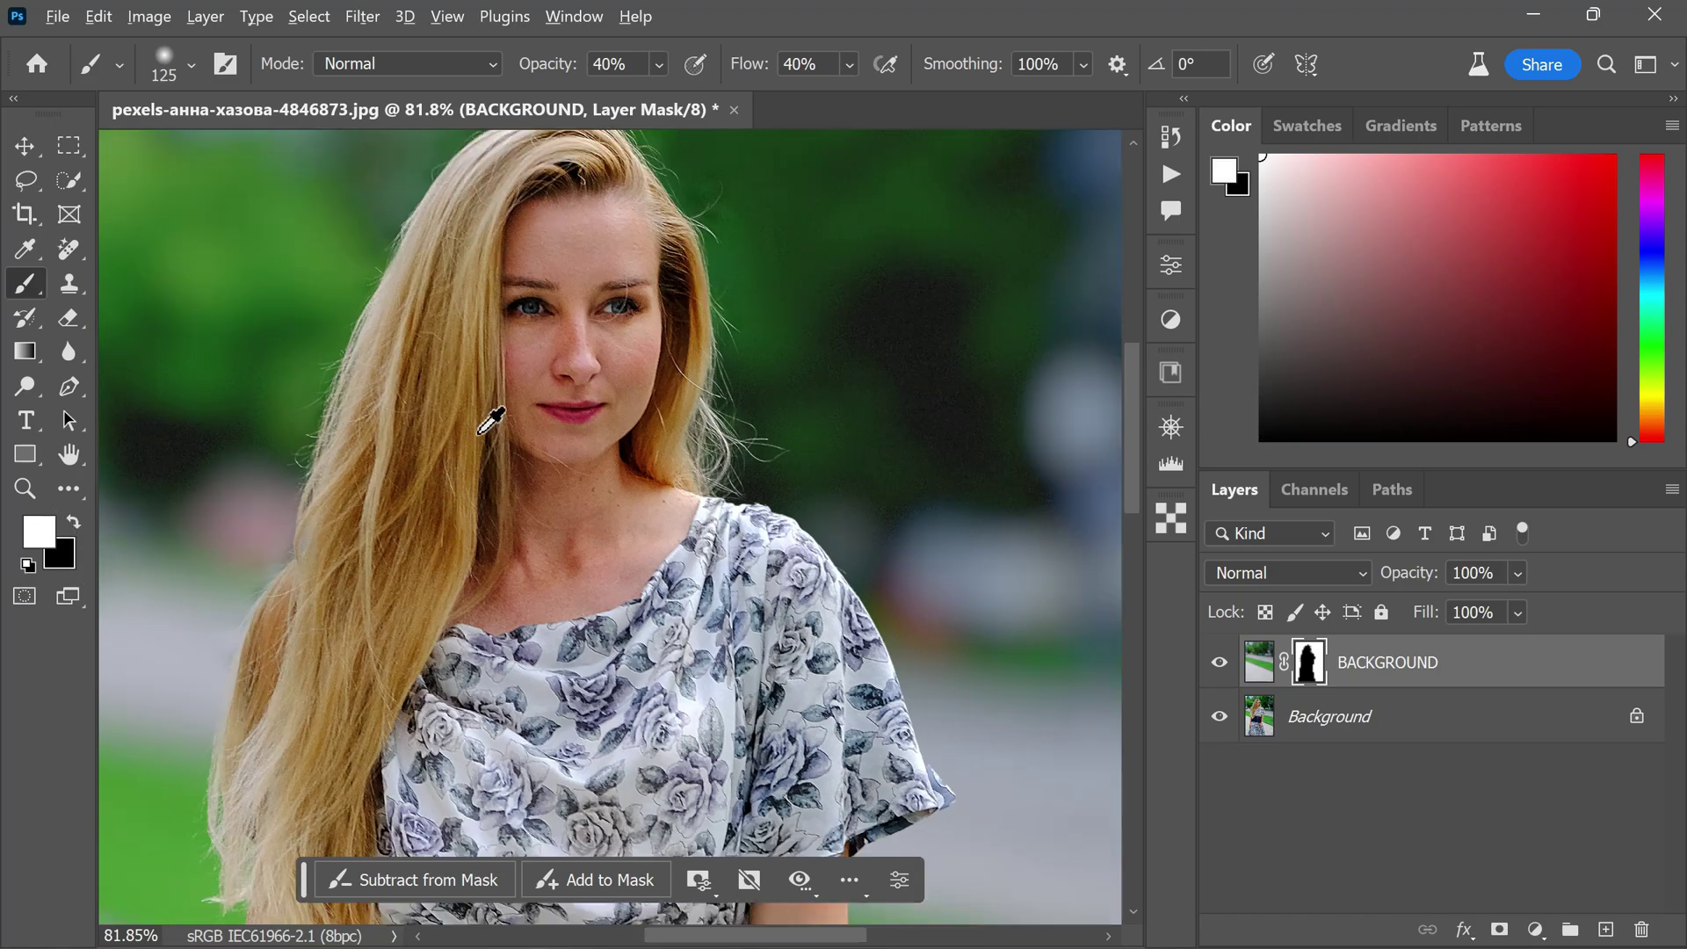
scroll(414, 425, "down", 3)
scroll(508, 320, "up", 3)
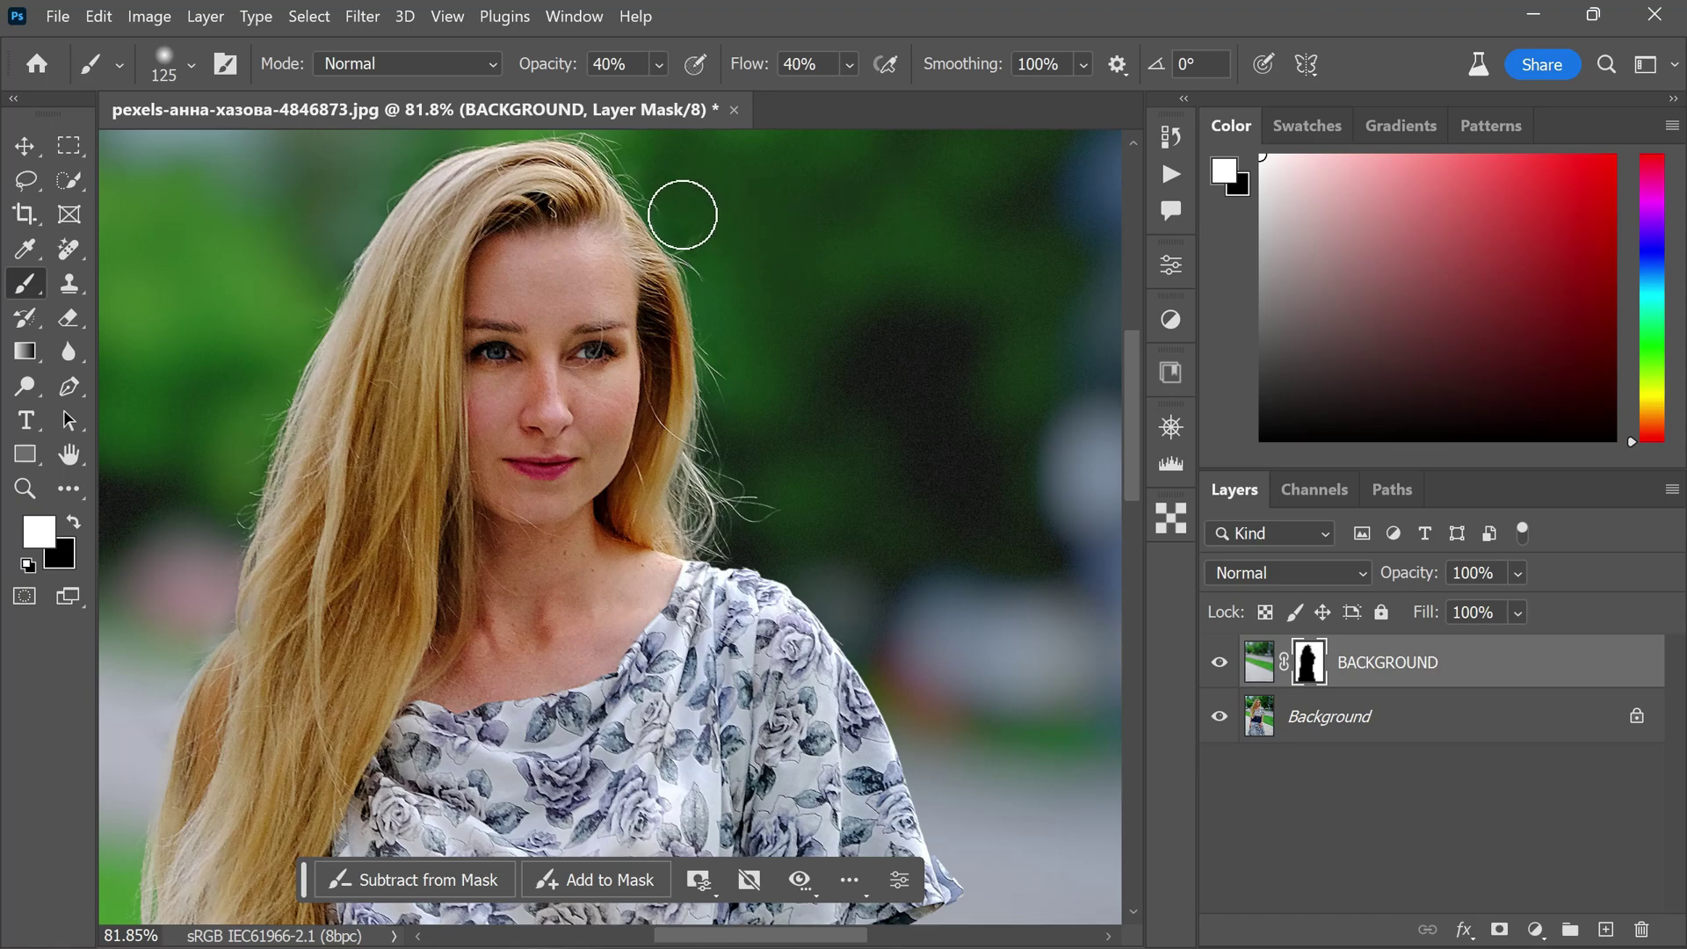
scroll(615, 369, "down", 5)
scroll(671, 387, "up", 4)
scroll(677, 391, "up", 2)
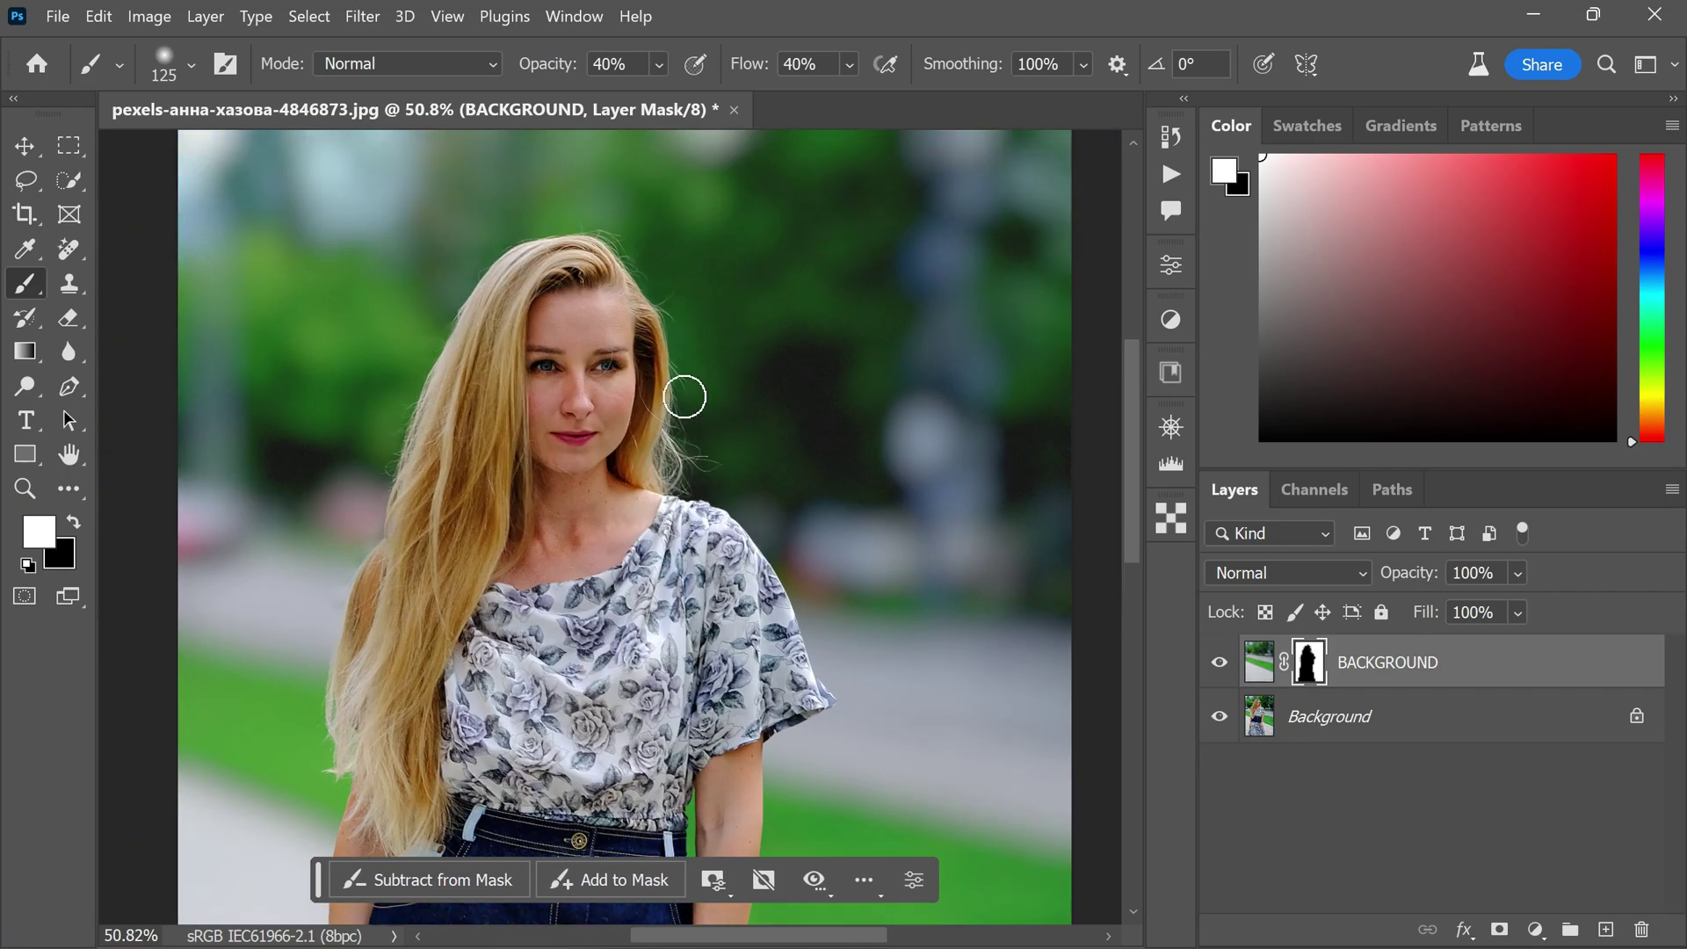
left_click(1219, 663)
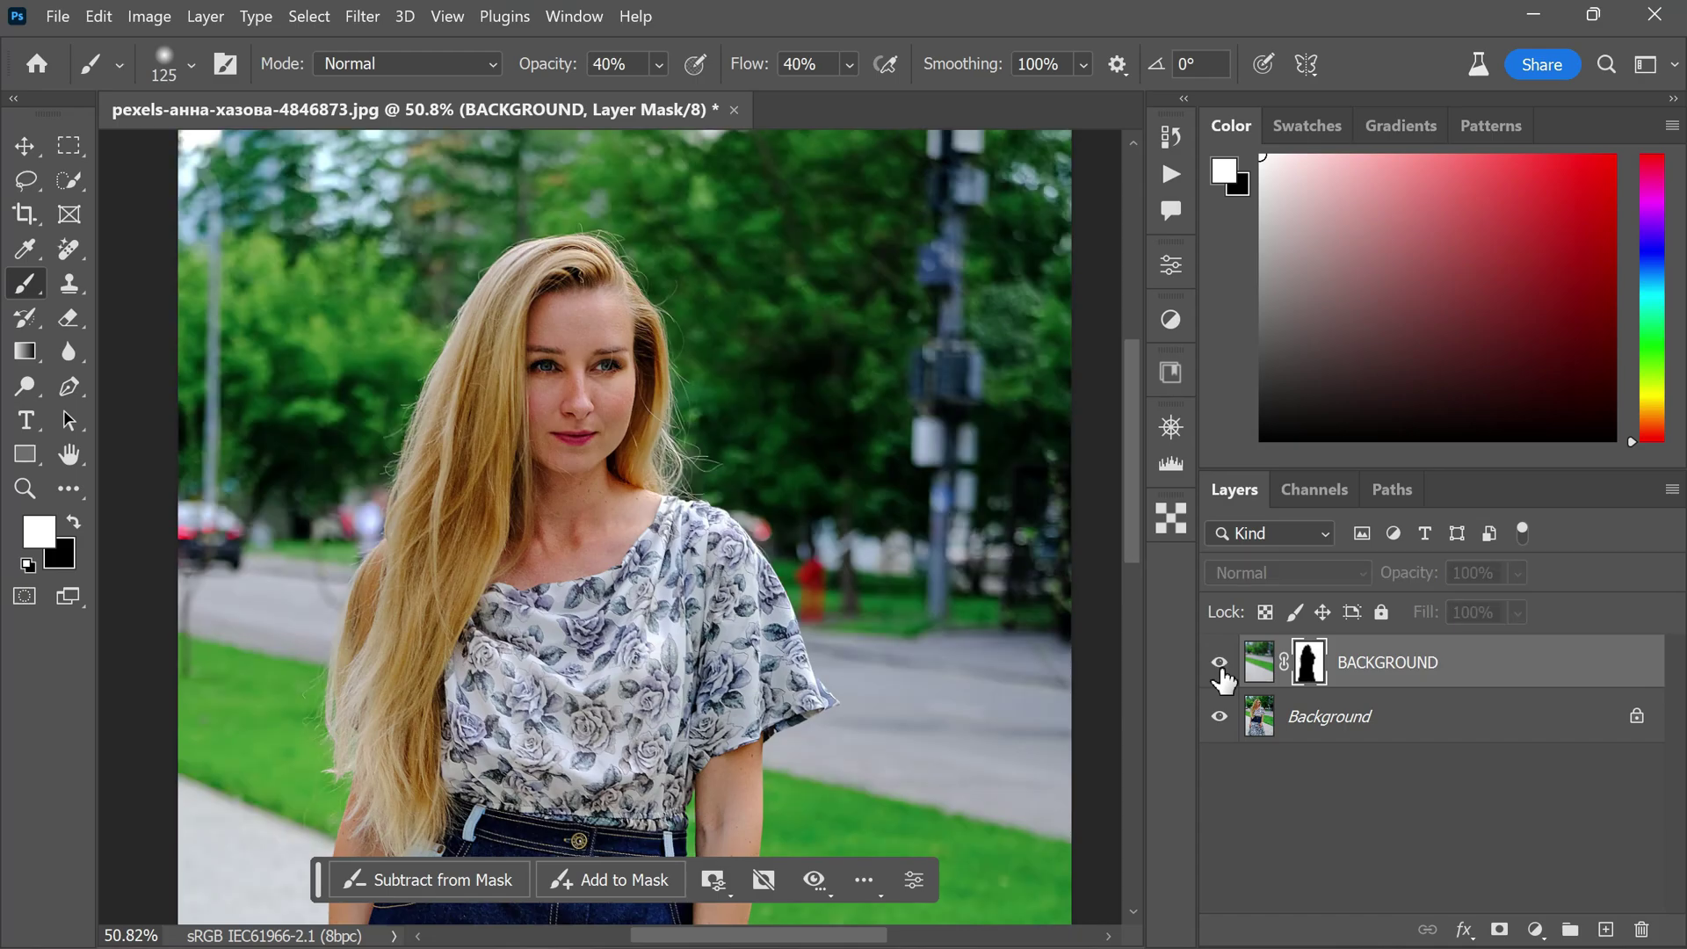
left_click(1220, 663)
scroll(651, 428, "down", 2)
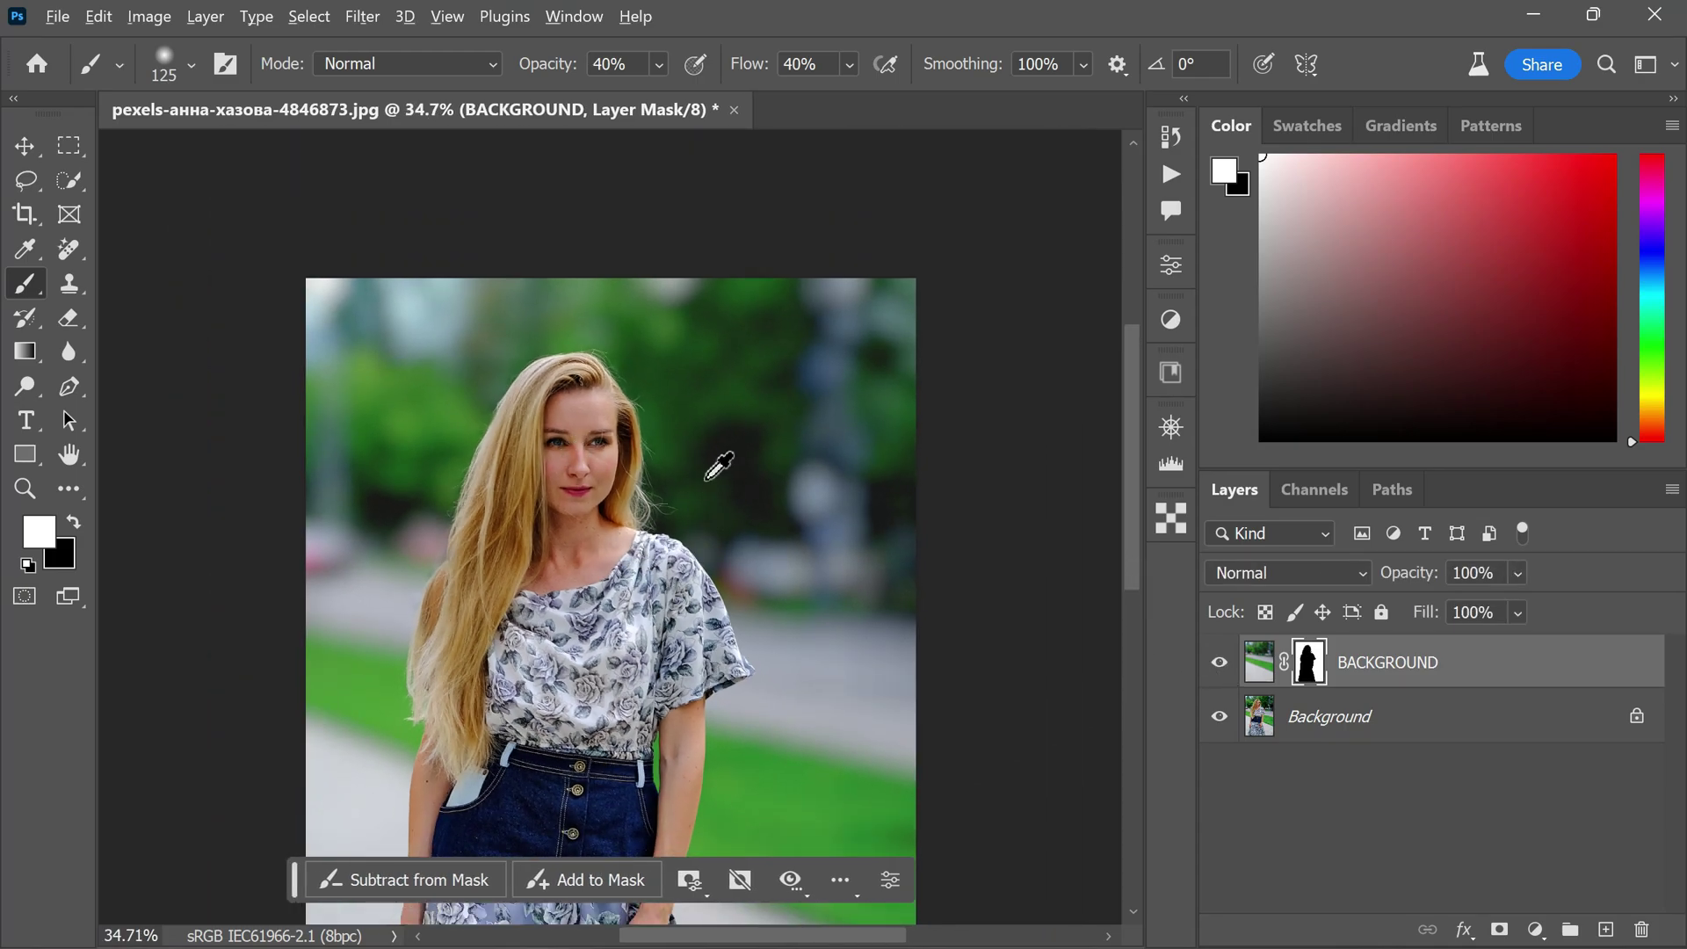
scroll(705, 478, "up", 1)
left_click(1221, 664)
left_click(1220, 664)
left_click(1221, 665)
left_click(1220, 665)
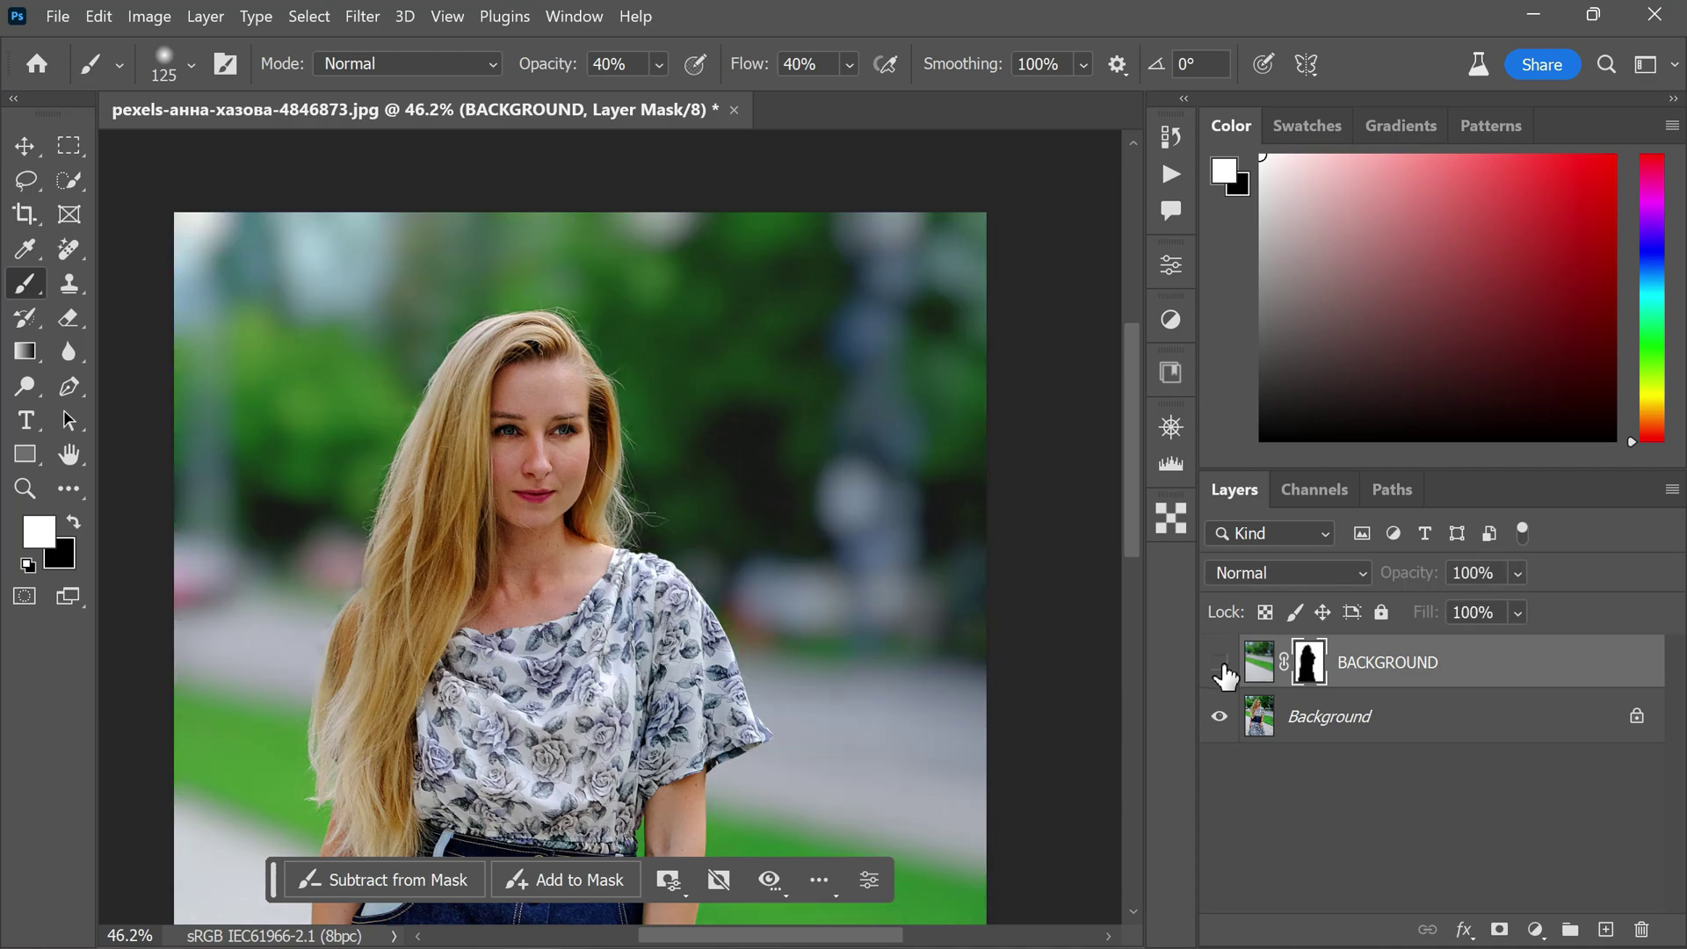
left_click(1221, 664)
left_click(1221, 664)
scroll(912, 409, "down", 1)
scroll(912, 409, "down", 1)
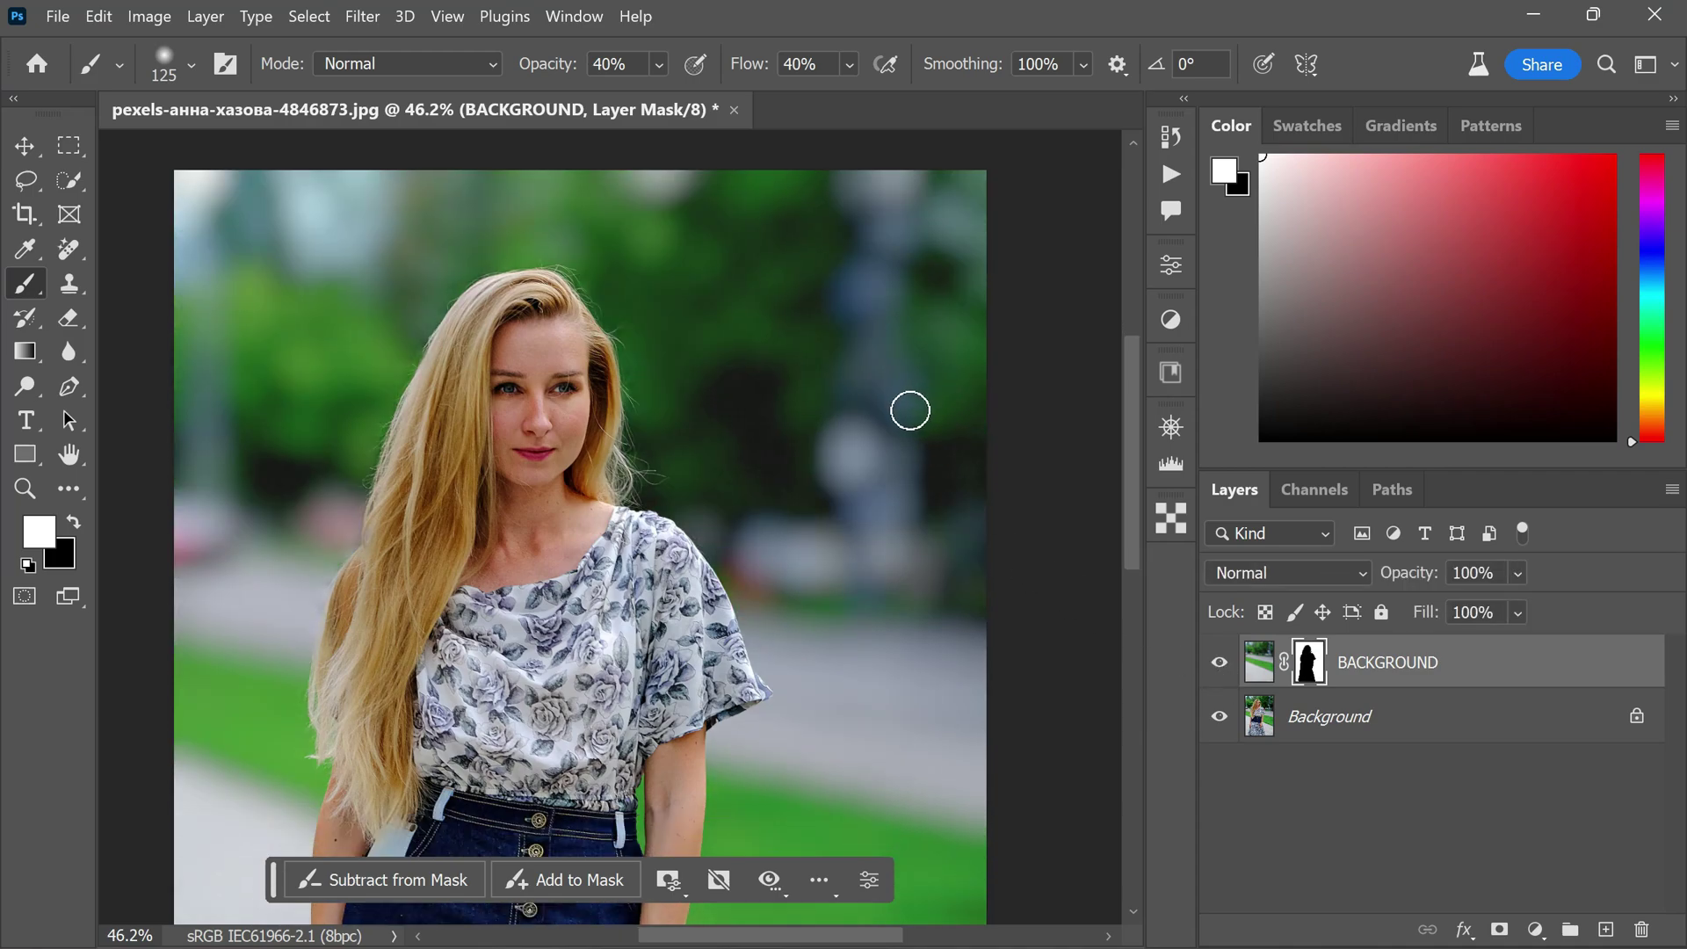